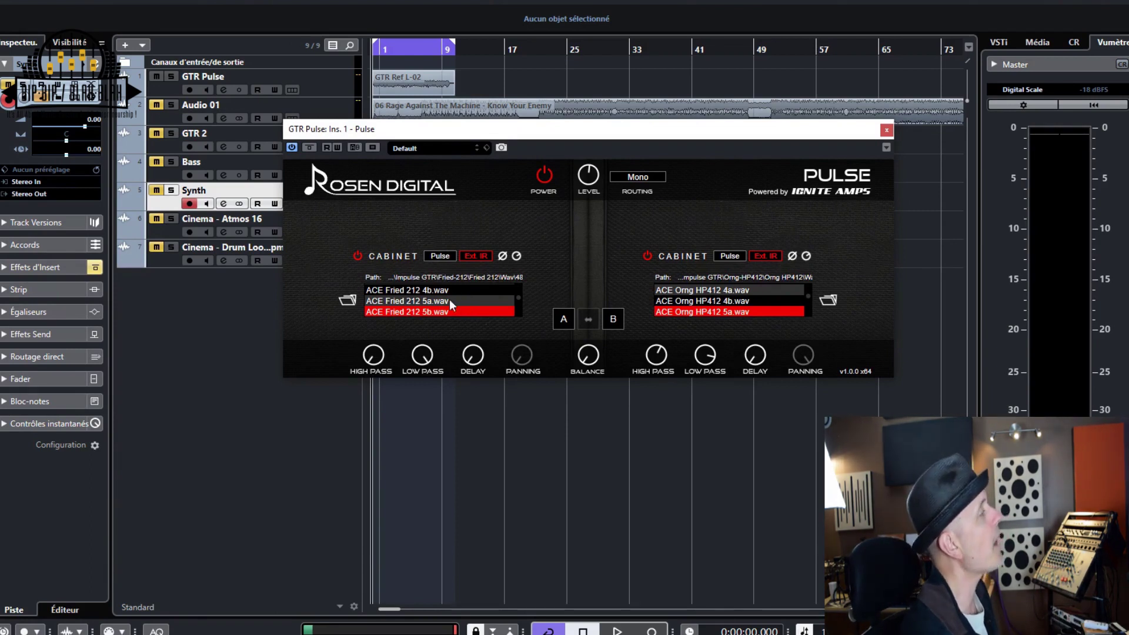
Start playback of the guitar loop and listen to cabinet A on its own in the Pulse plug-in
scroll(453, 308, "down", 2)
scroll(452, 306, "up", 3)
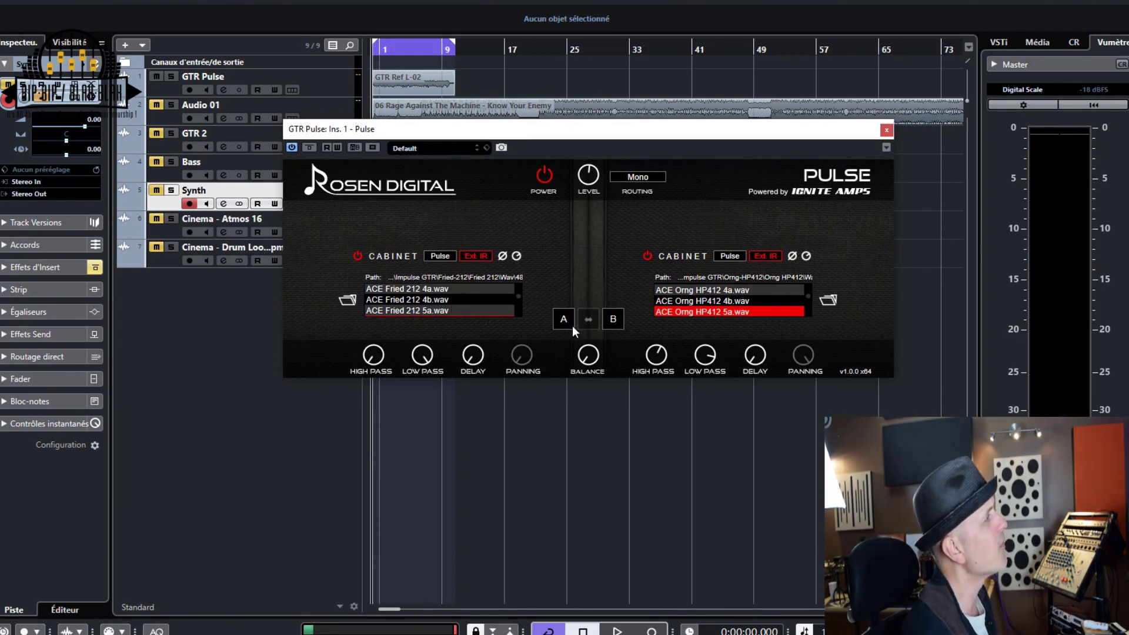
left_click(618, 320)
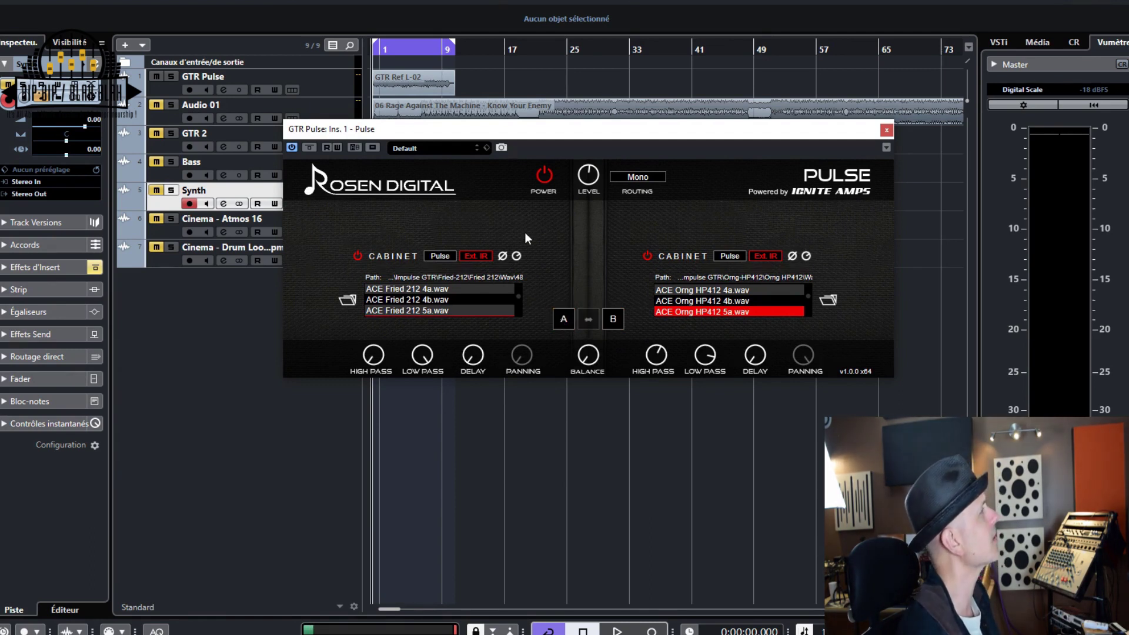
key("space")
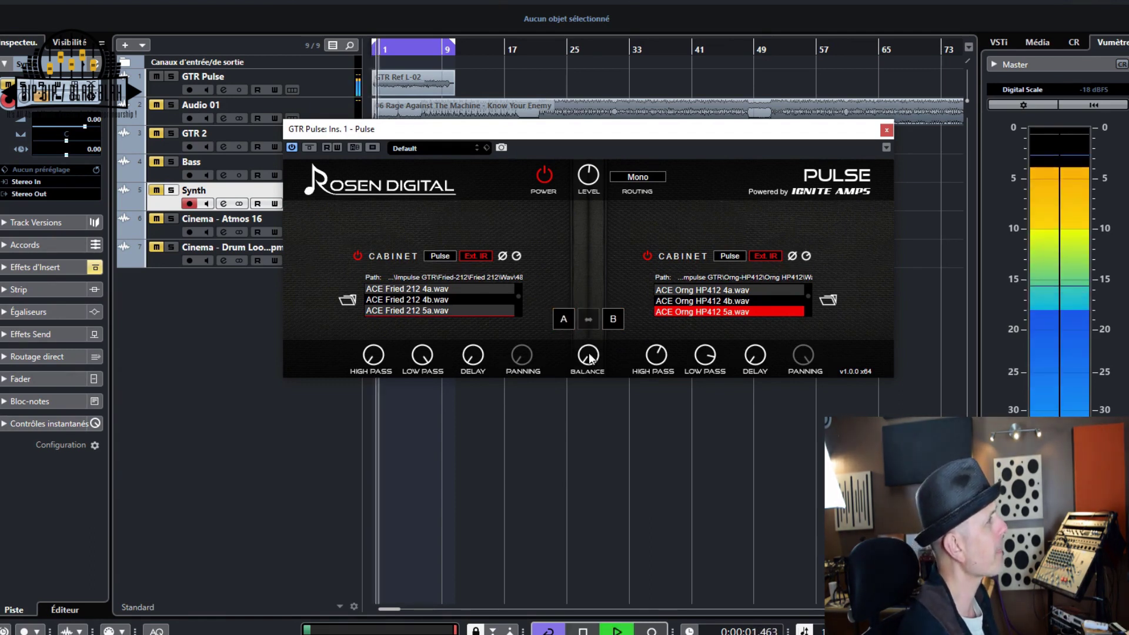
left_click(564, 321)
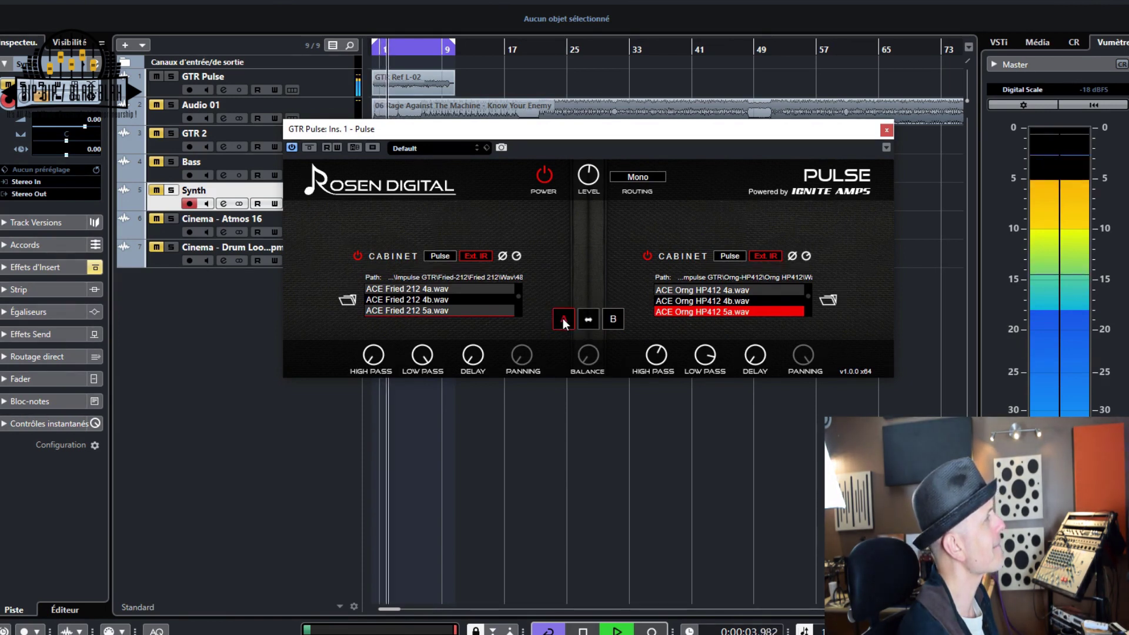
Audition several Fried 212 impulse responses in cabinet A during playback and choose ACE Fried 212 3b.wav
left_click(440, 299)
scroll(442, 304, "up", 2)
left_click(442, 304)
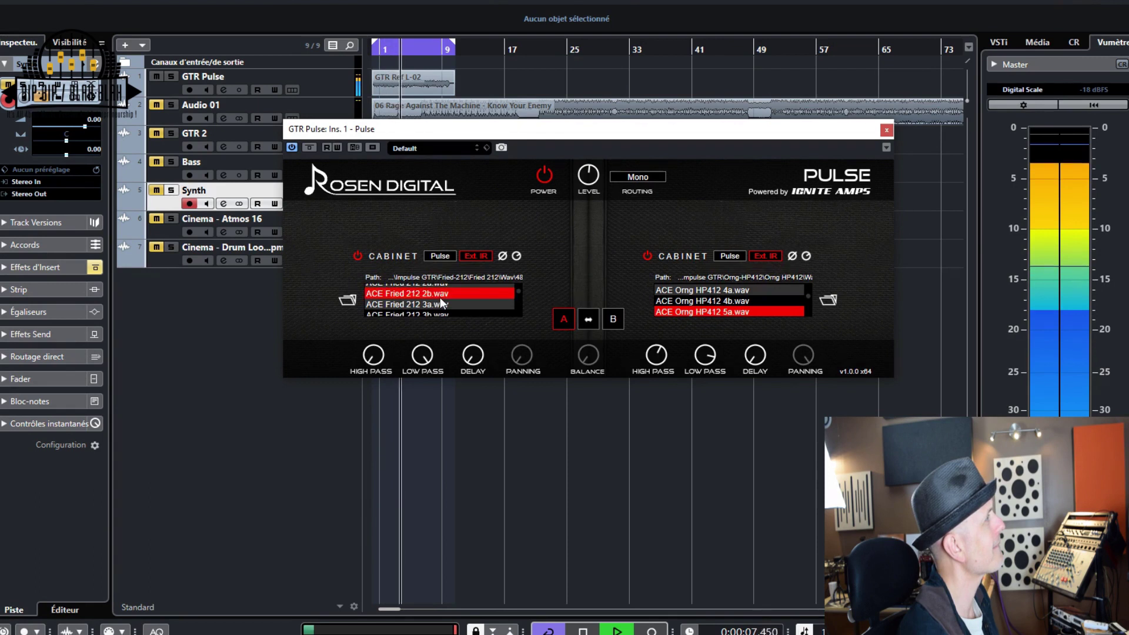
scroll(442, 303, "up", 2)
left_click(442, 301)
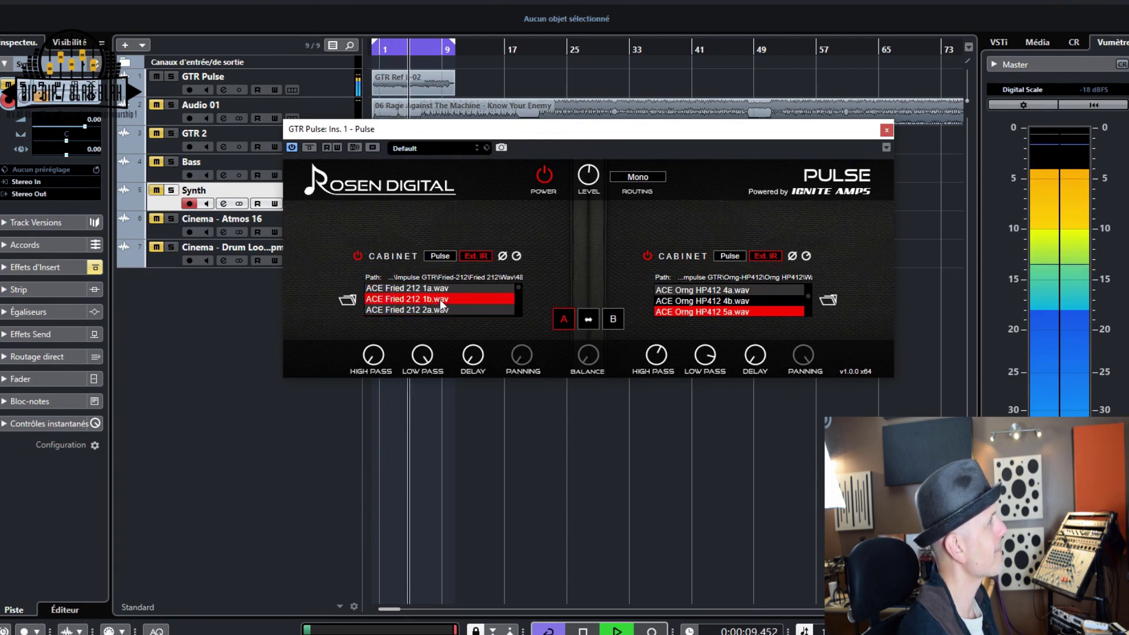
left_click(434, 288)
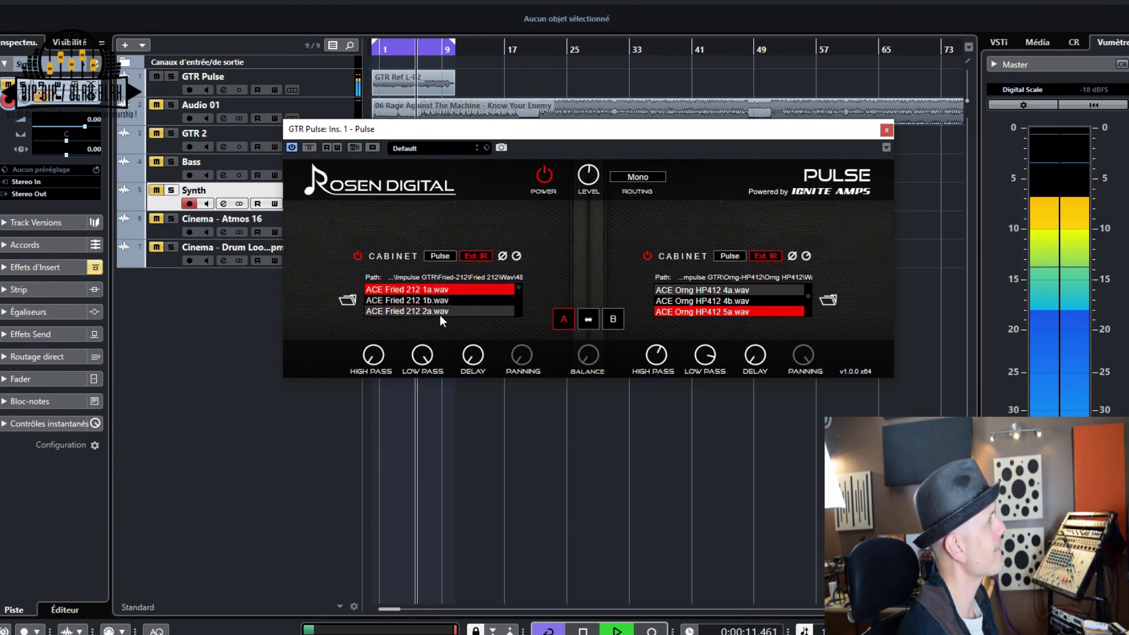
scroll(440, 312, "down", 2)
left_click(447, 306)
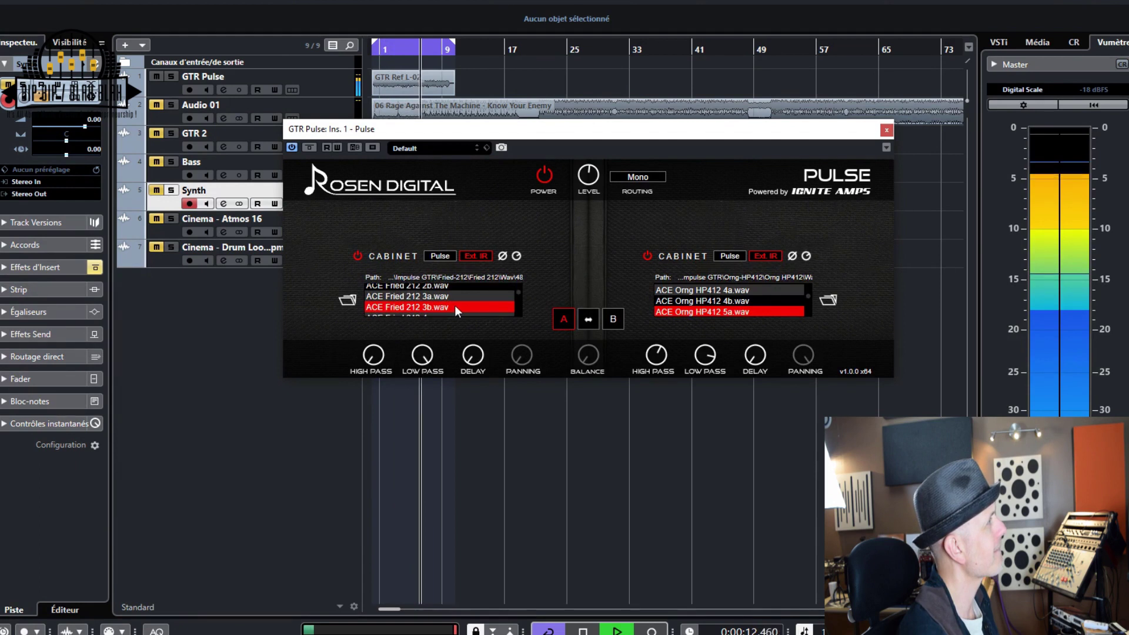
Listen to cabinet B alone, load ACE Orng HP412 2b.wav into it, and stop playback
left_click(609, 321)
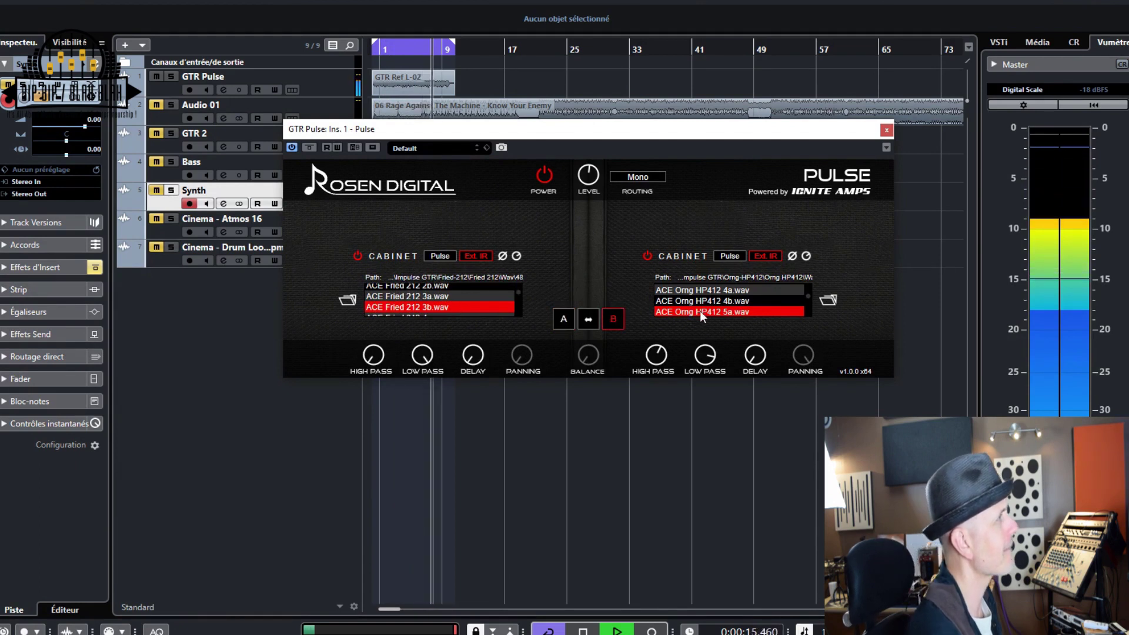
scroll(698, 309, "up", 2)
left_click(697, 288)
scroll(697, 297, "up", 2)
left_click(698, 296)
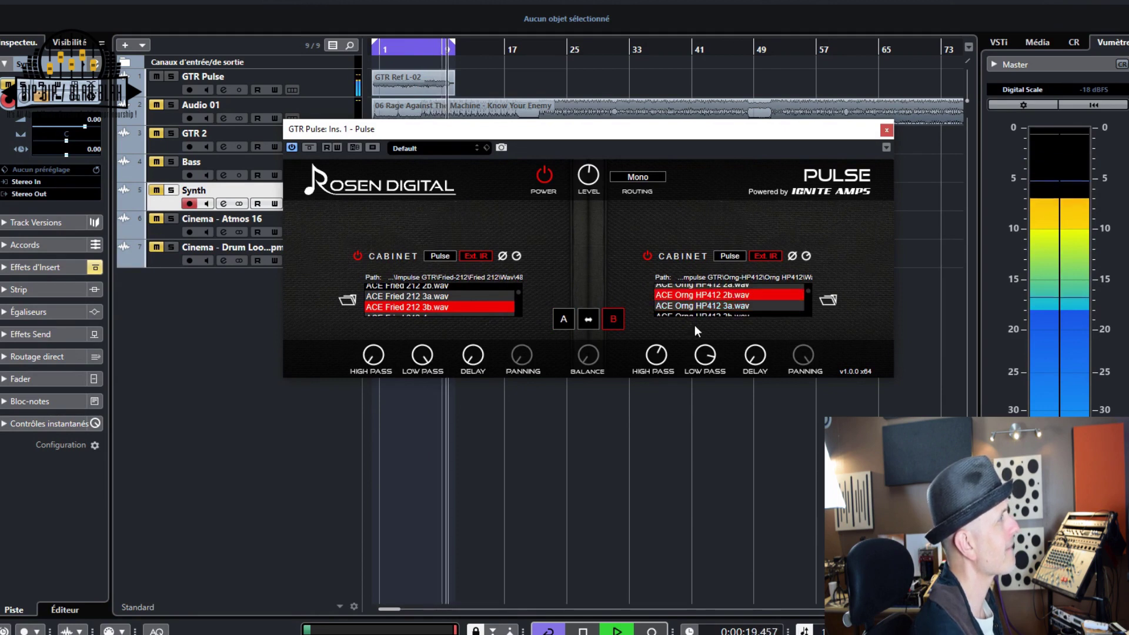
key("space")
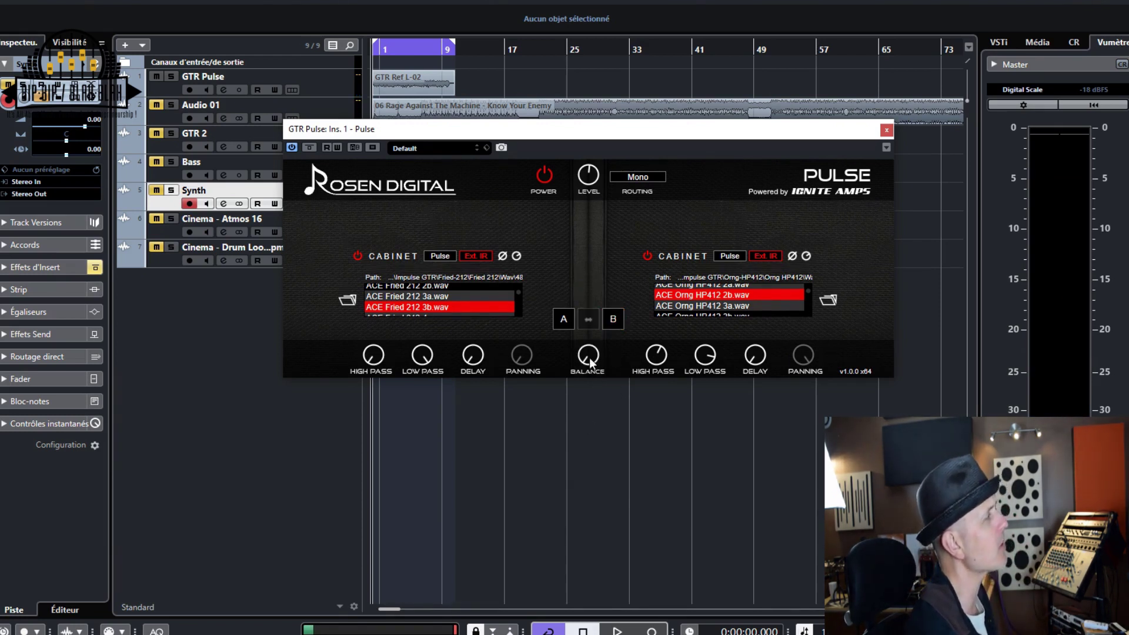
Play the loop and blend both cabinets, sweeping the balance to 100 % R and settling slightly left of centre, and stop playback
left_click(563, 319)
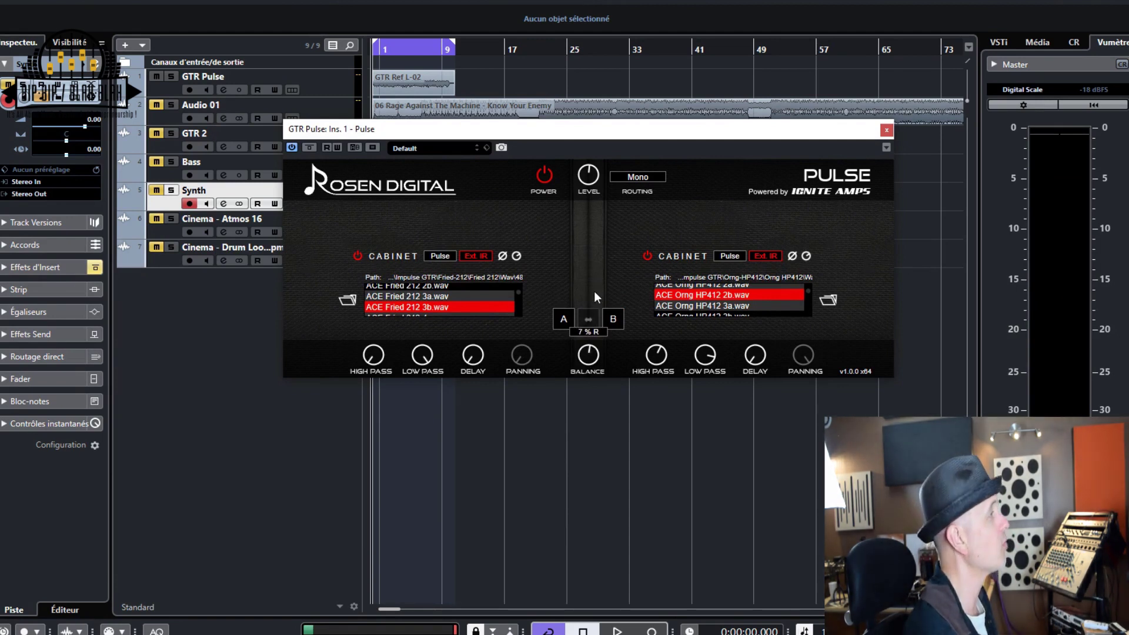
key("space")
left_click_drag(580, 379, 601, 224)
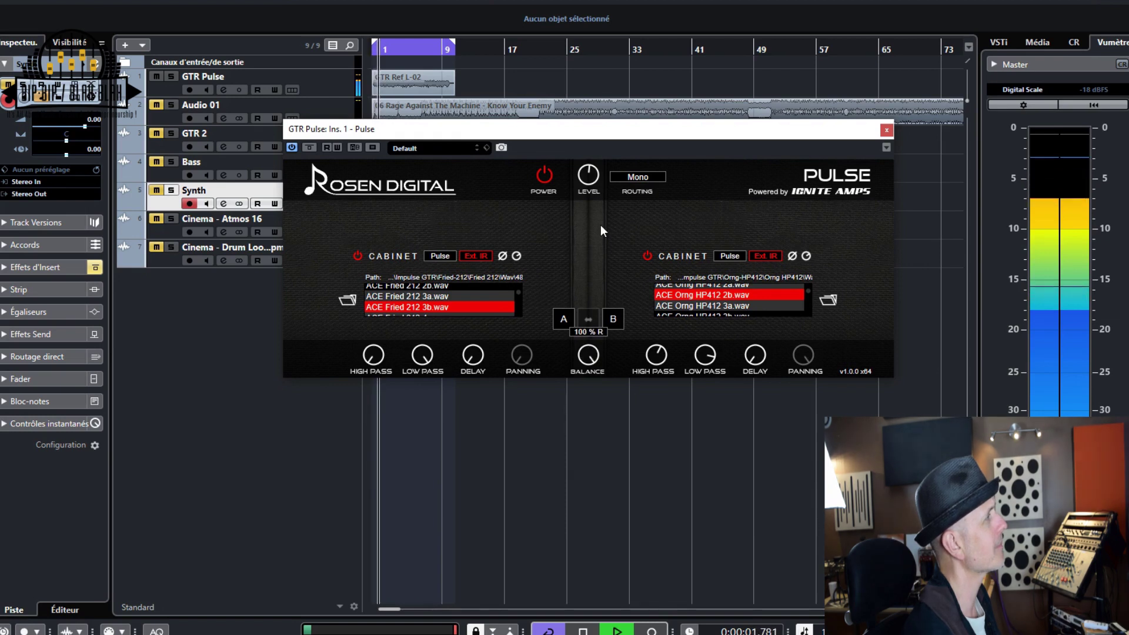
left_click_drag(595, 291, 590, 305)
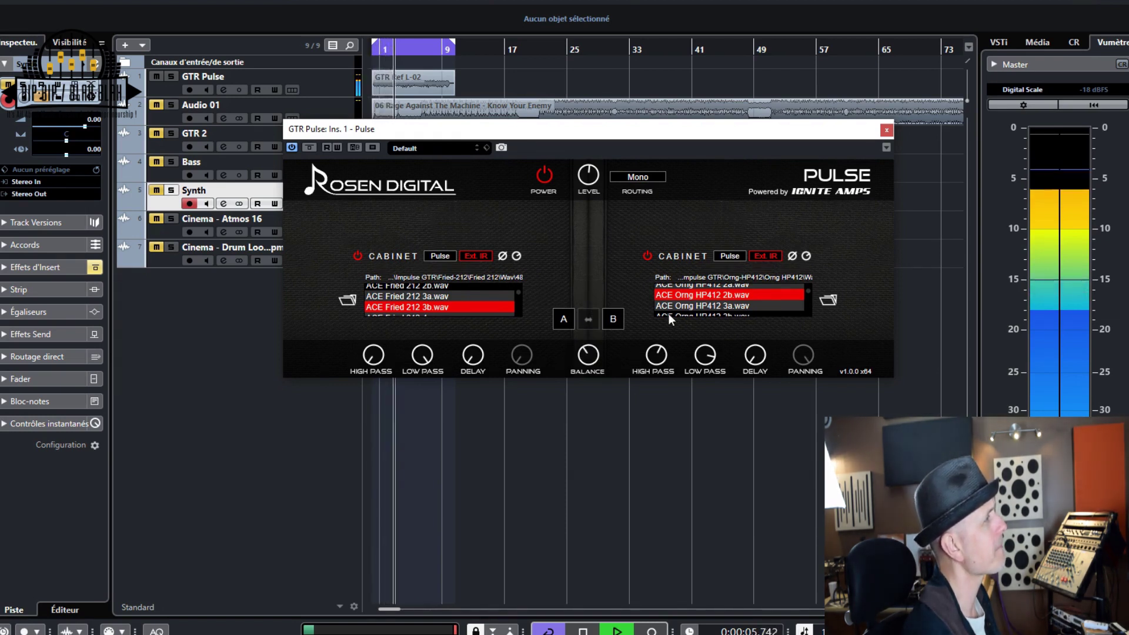
key("space")
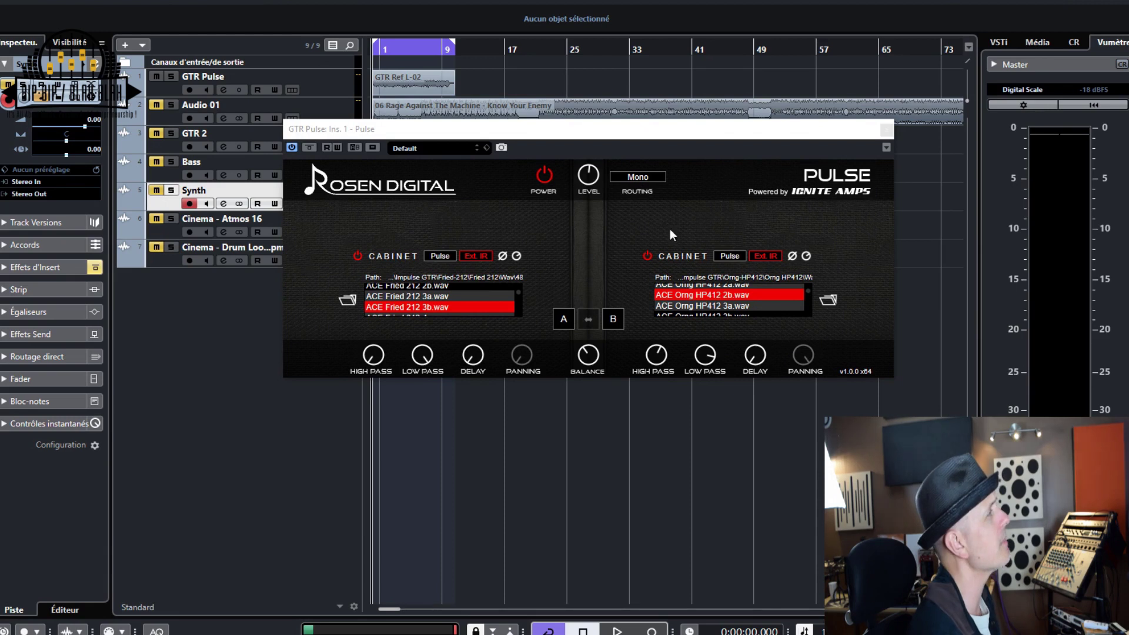
Look at the Mono, Dual Mono and Stereo routing options without changing the setting, and close the Pulse plug-in
left_click(643, 176)
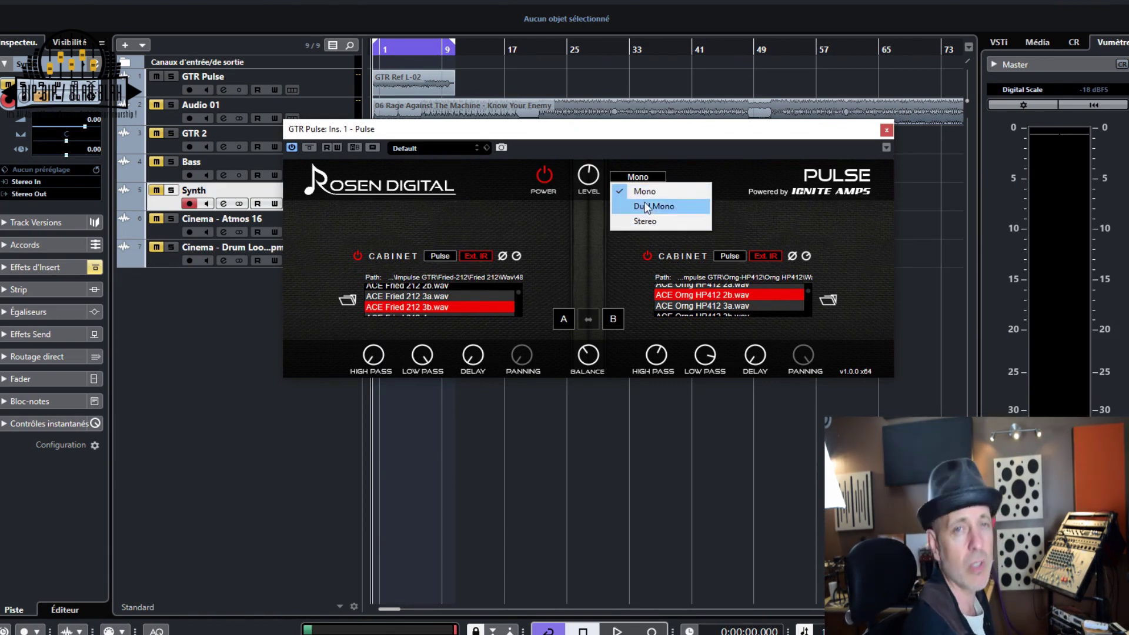
left_click(705, 147)
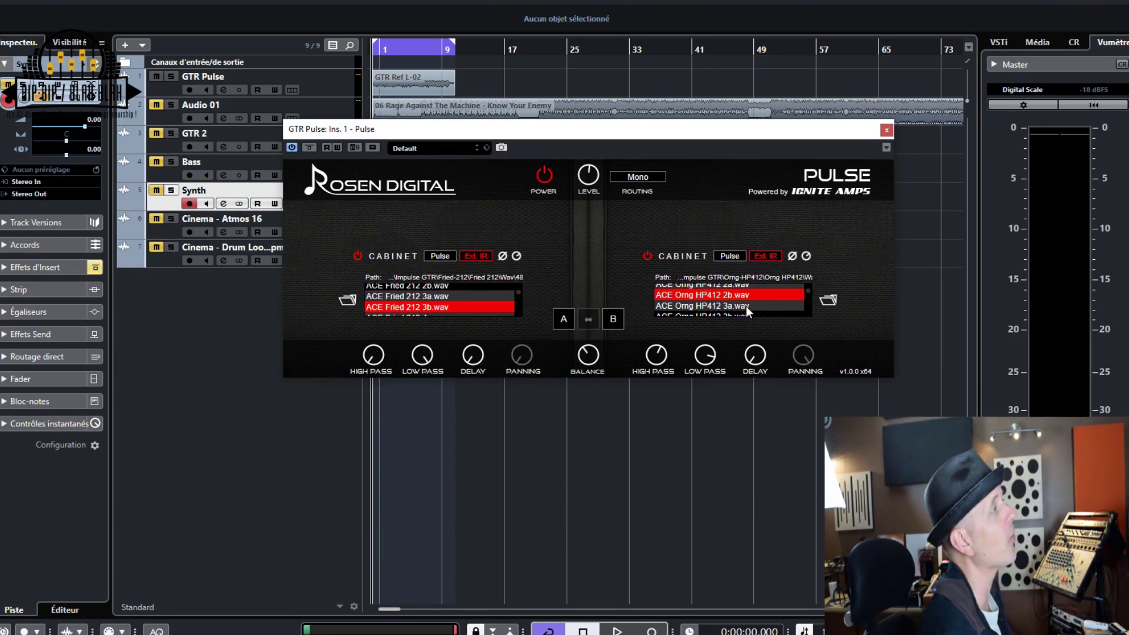
left_click(887, 130)
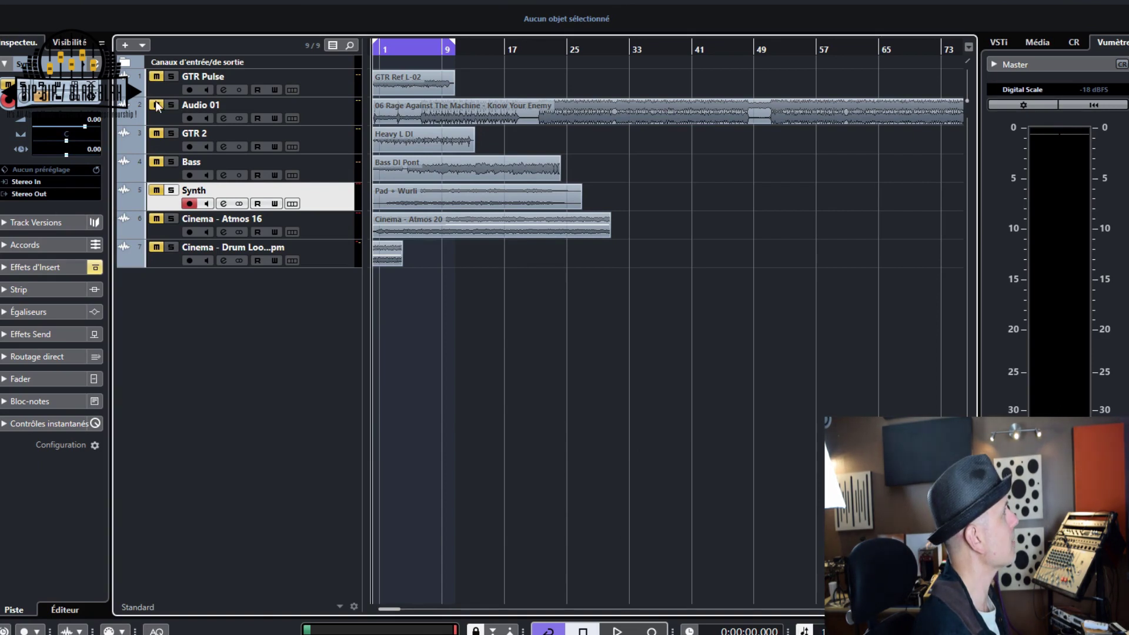
Unmute the Audio 01 reference track and play it from around bar 24 with its SPAN analyzer open
left_click(325, 116)
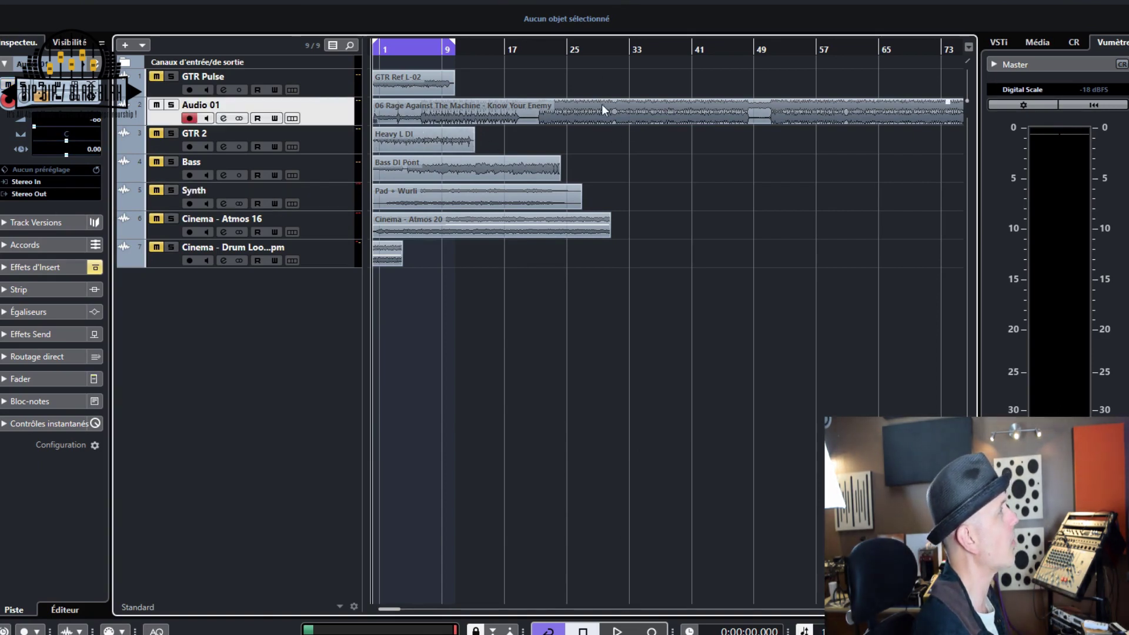
left_click(551, 50)
left_click(551, 50)
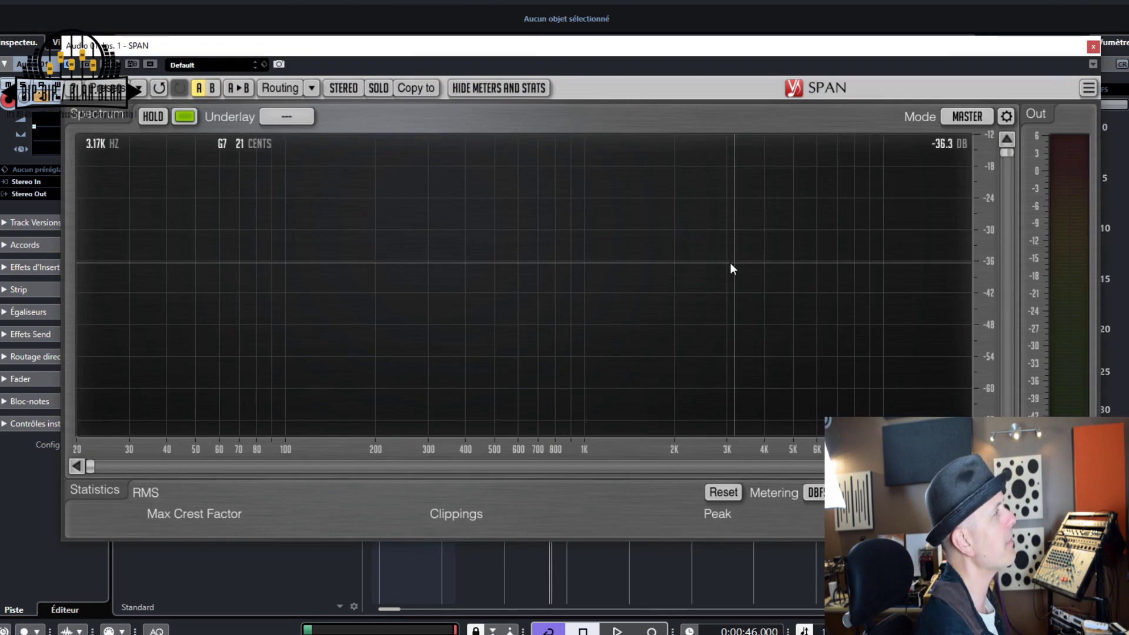
left_click_drag(700, 51, 631, 84)
key("space")
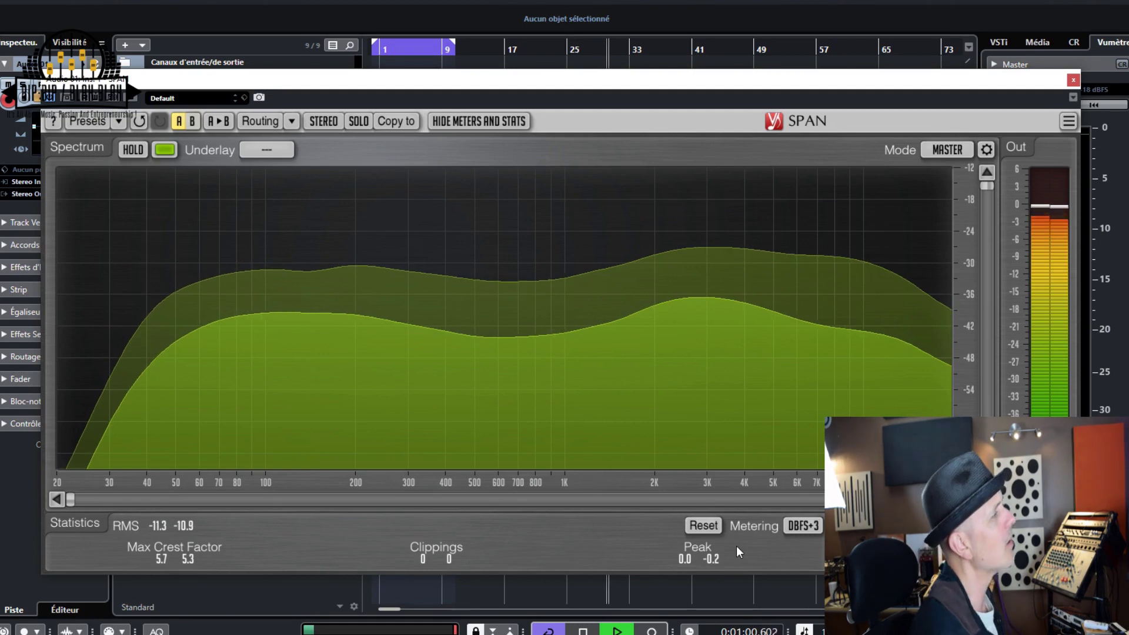
Look through the metering scales and compare the High Res, Slower and Default spectrum modes, ending on Master mode
left_click(802, 525)
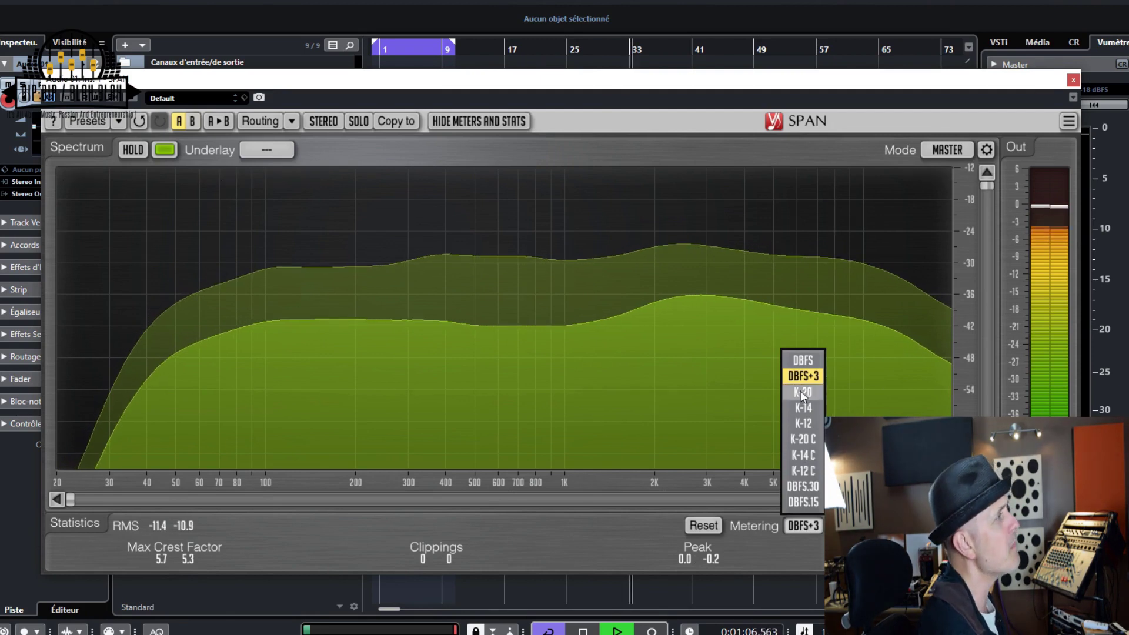
left_click(772, 227)
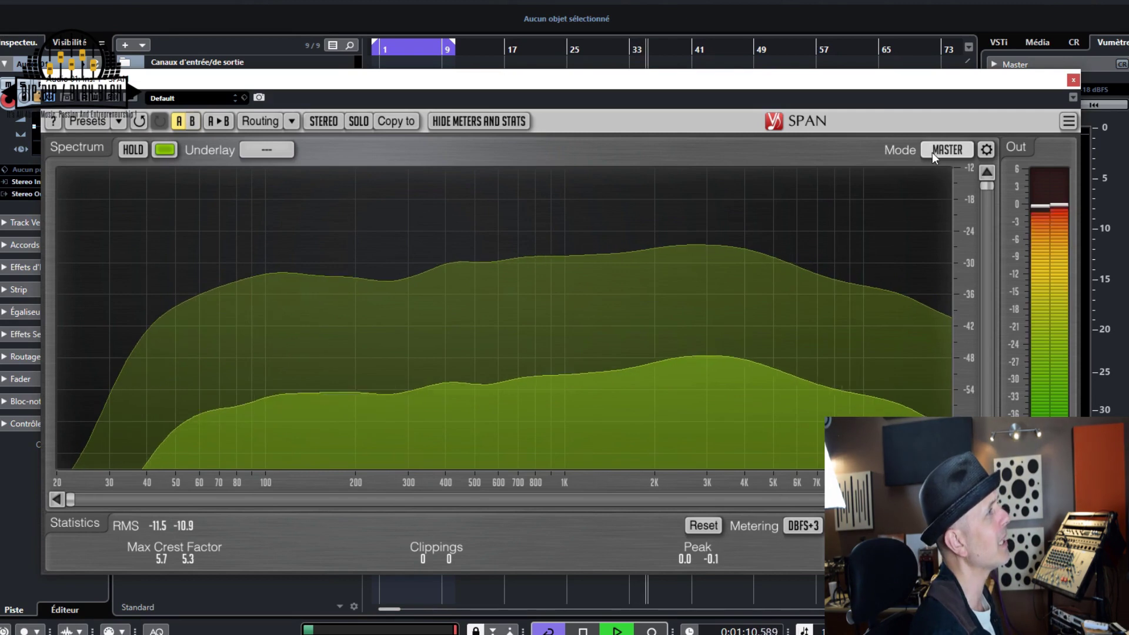
left_click(933, 153)
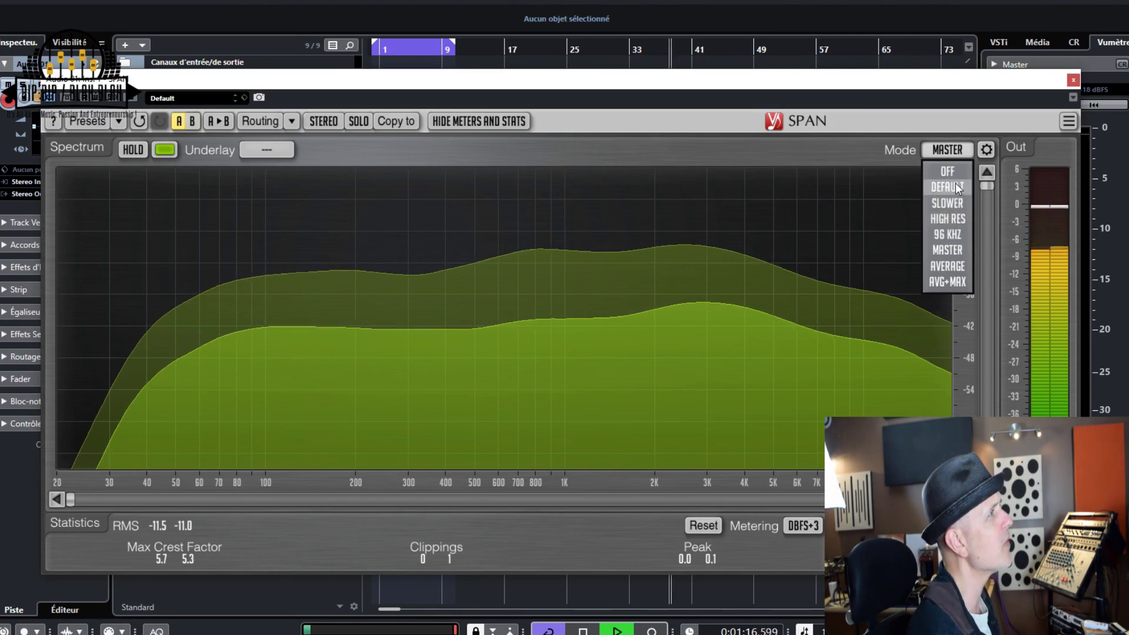
left_click(946, 223)
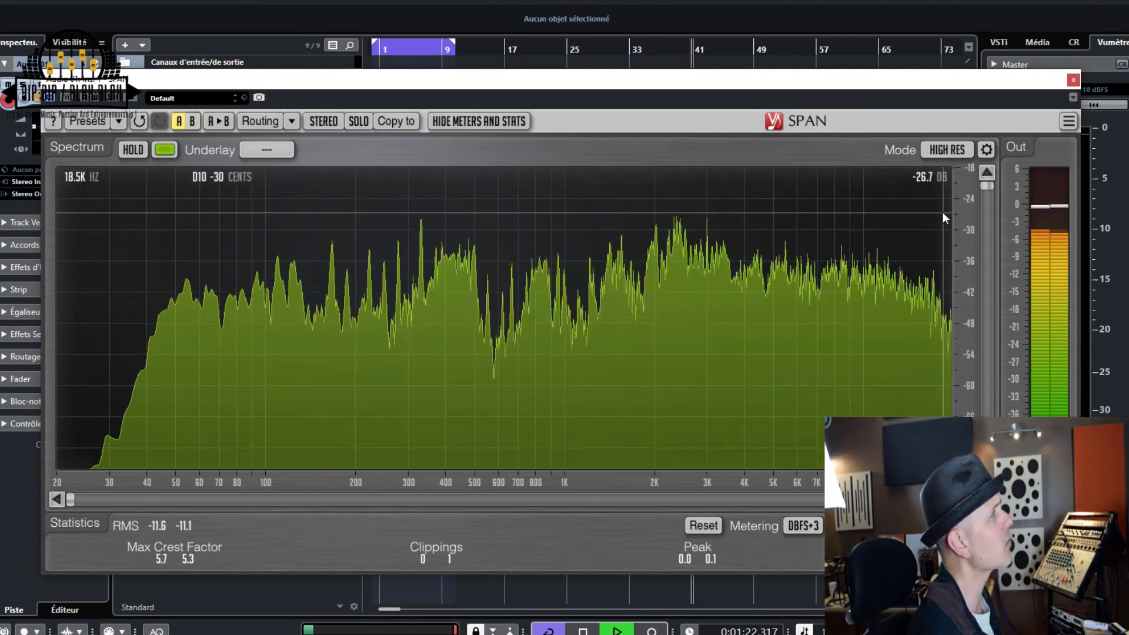
left_click(961, 150)
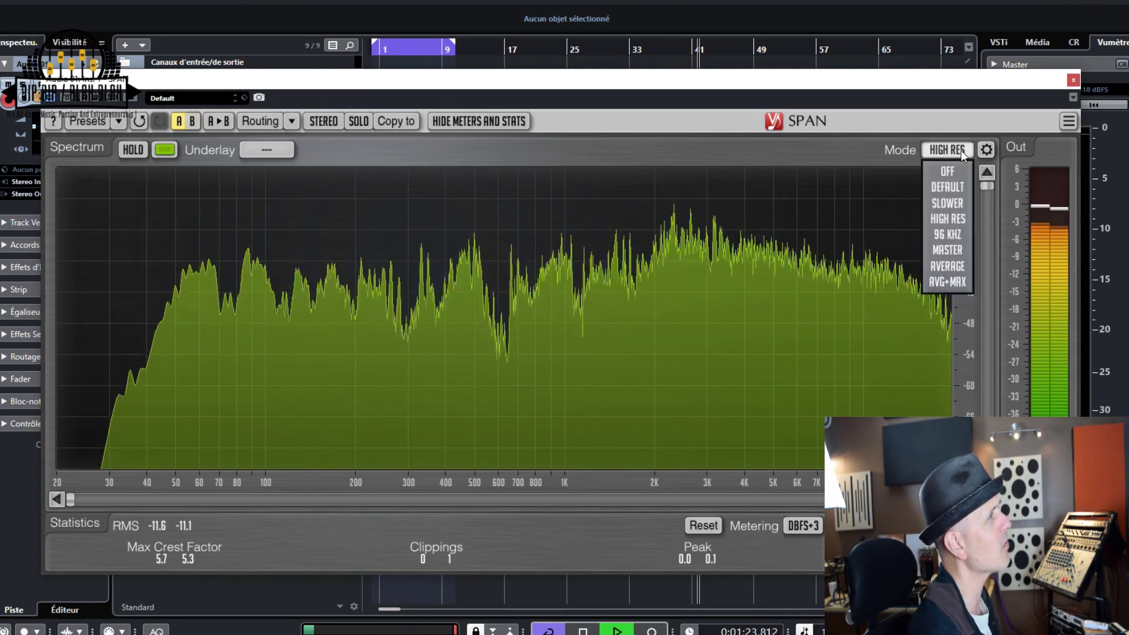
left_click(954, 200)
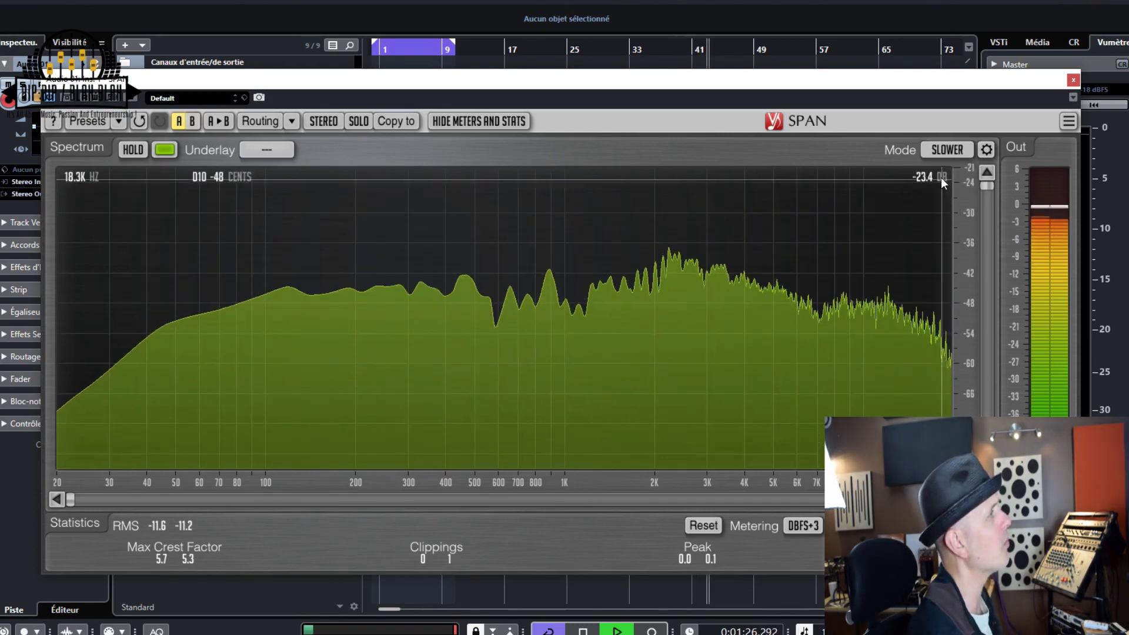
left_click(942, 148)
left_click(943, 187)
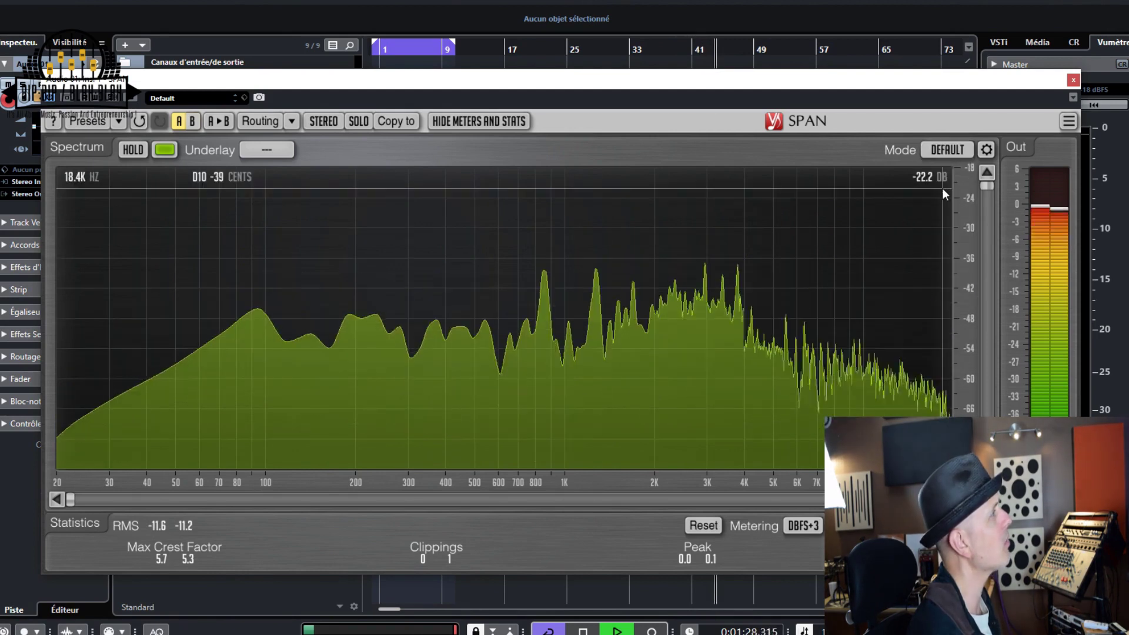
left_click(947, 149)
left_click(951, 250)
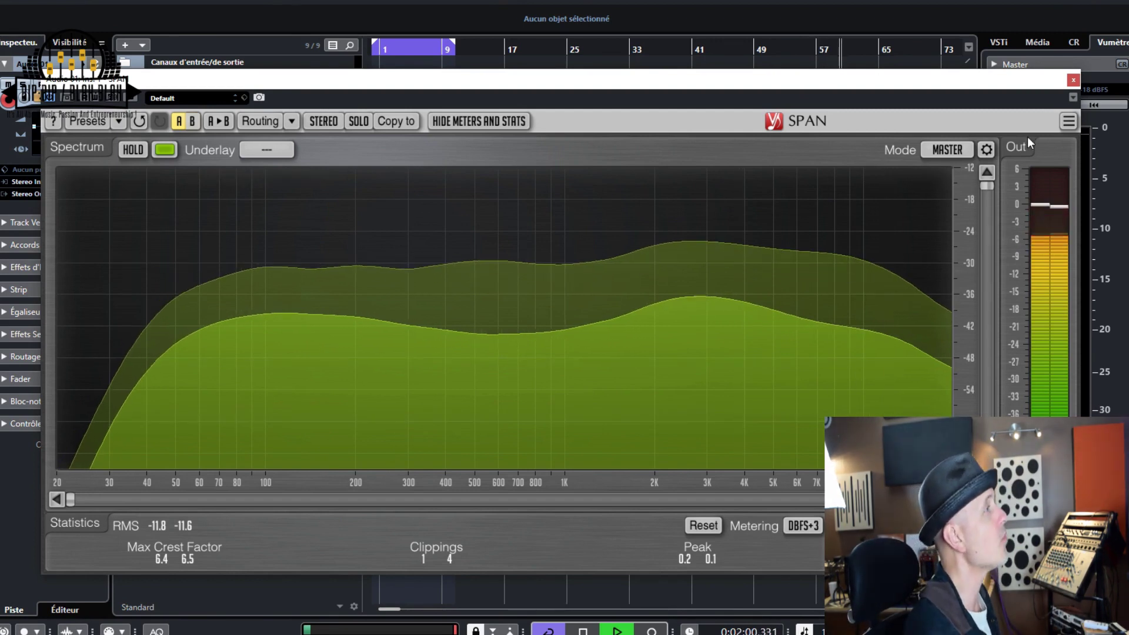
Examine the reference song's spectrum in a narrowed midrange view, and widen the display back to the full frequency range
left_click_drag(1036, 83, 1056, 72)
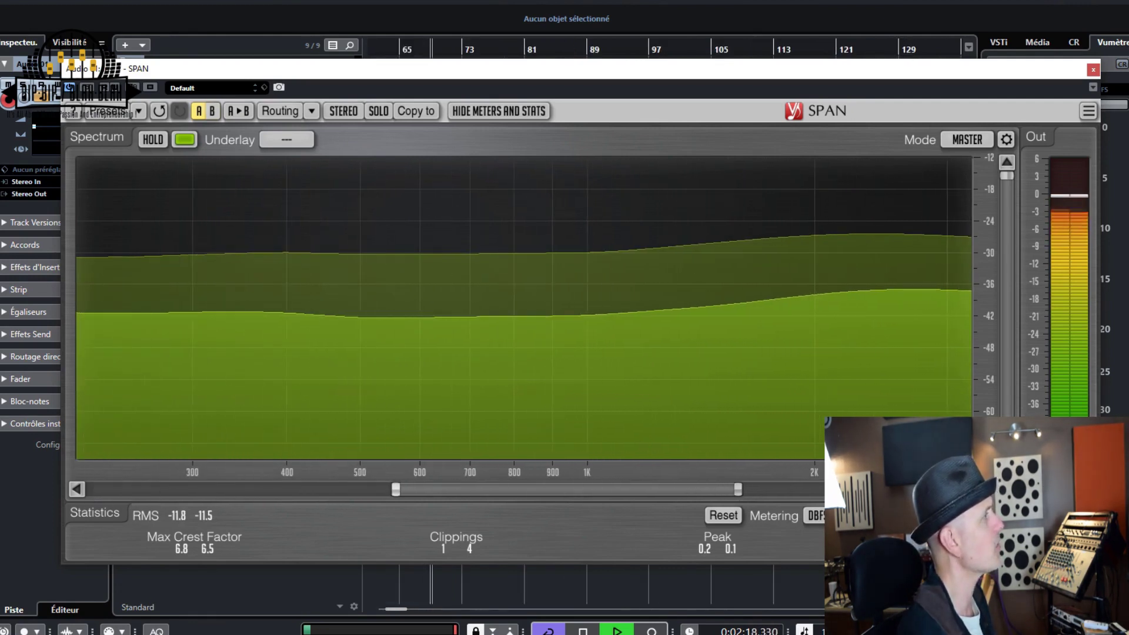
left_click_drag(599, 489, 117, 497)
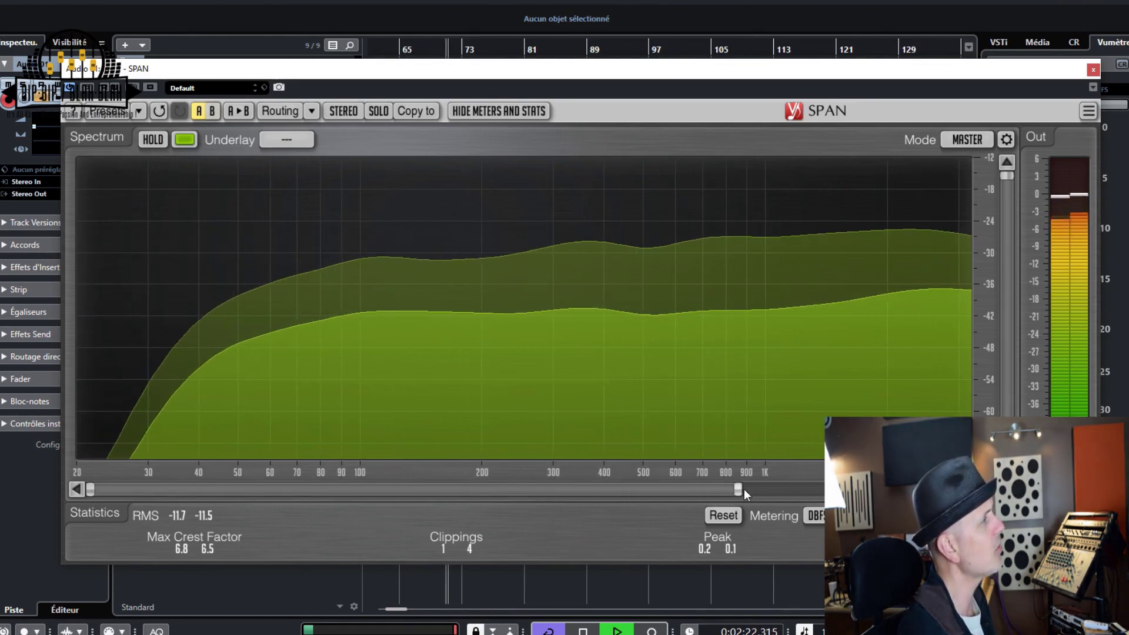
left_click_drag(738, 492, 959, 489)
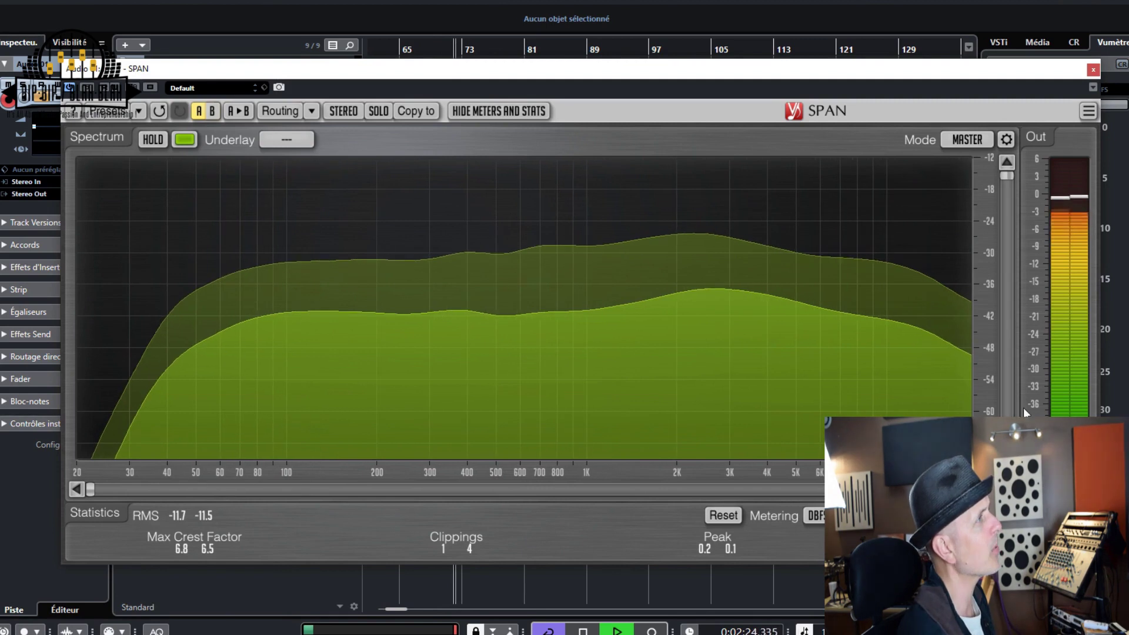
mouse_move(1007, 172)
left_mouse_down()
mouse_move(1007, 378)
mouse_move(1007, 175)
left_mouse_up()
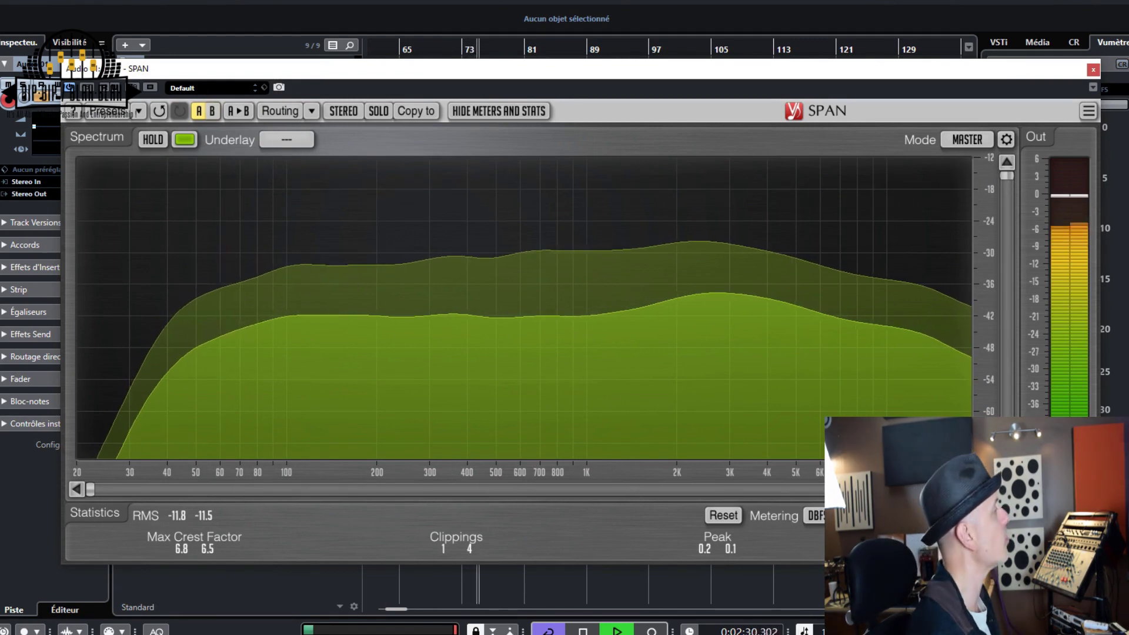
Close the SPAN analyzer and mute the Audio 01 track
key("Escape")
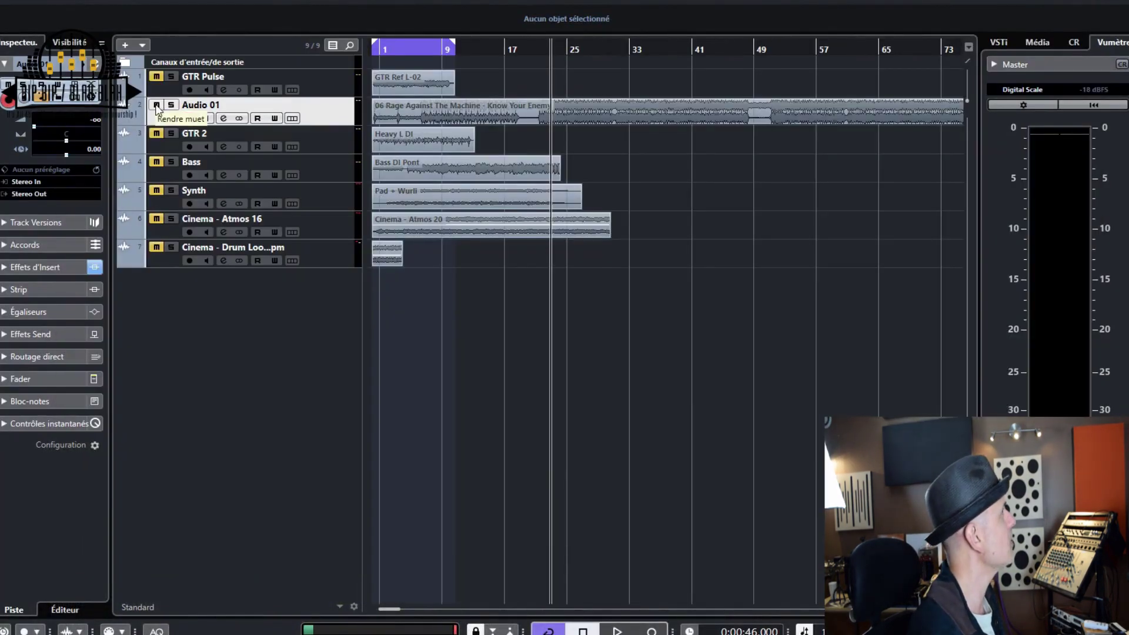
left_click(157, 106)
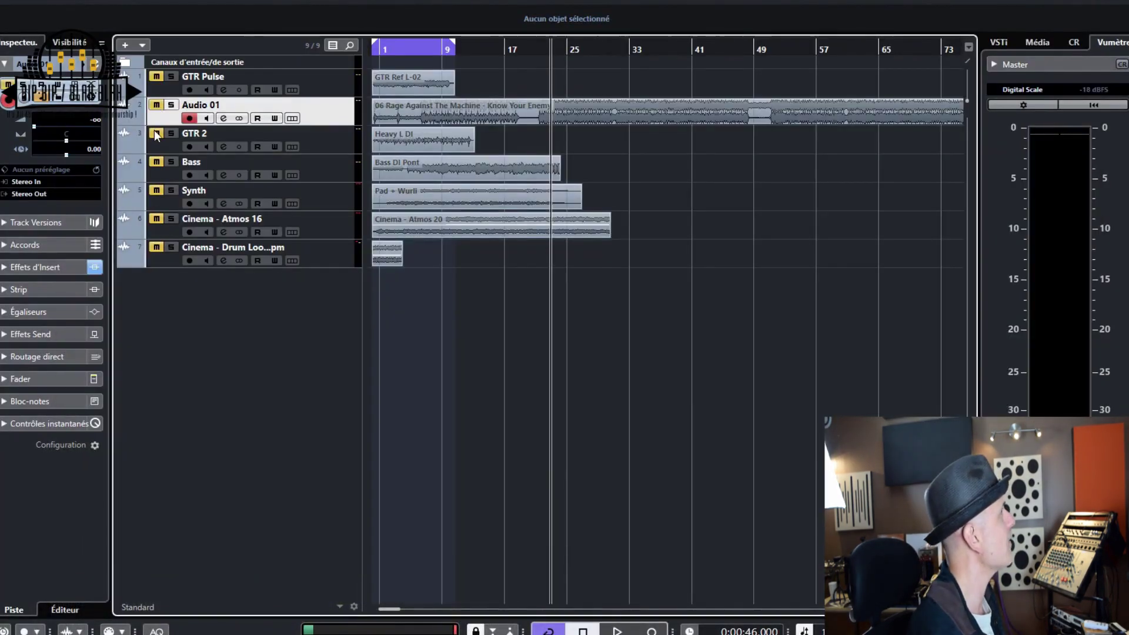
Select the GTR 2 track at the project start, and look over the HyBrit and LE456 amp sections in the browser
key("Home")
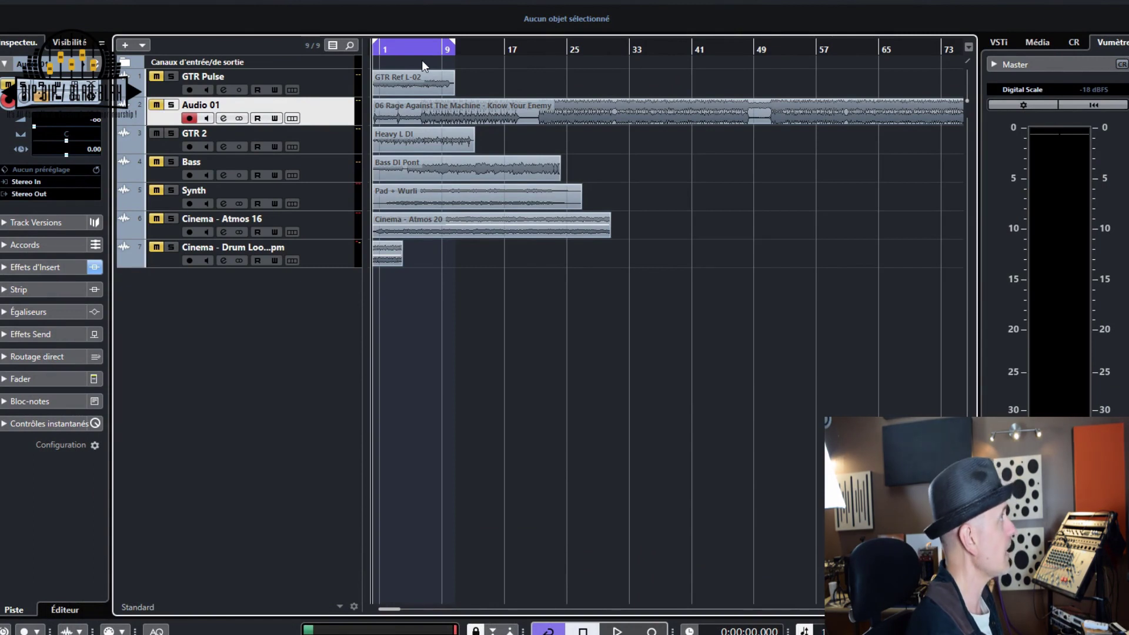
left_click(315, 152)
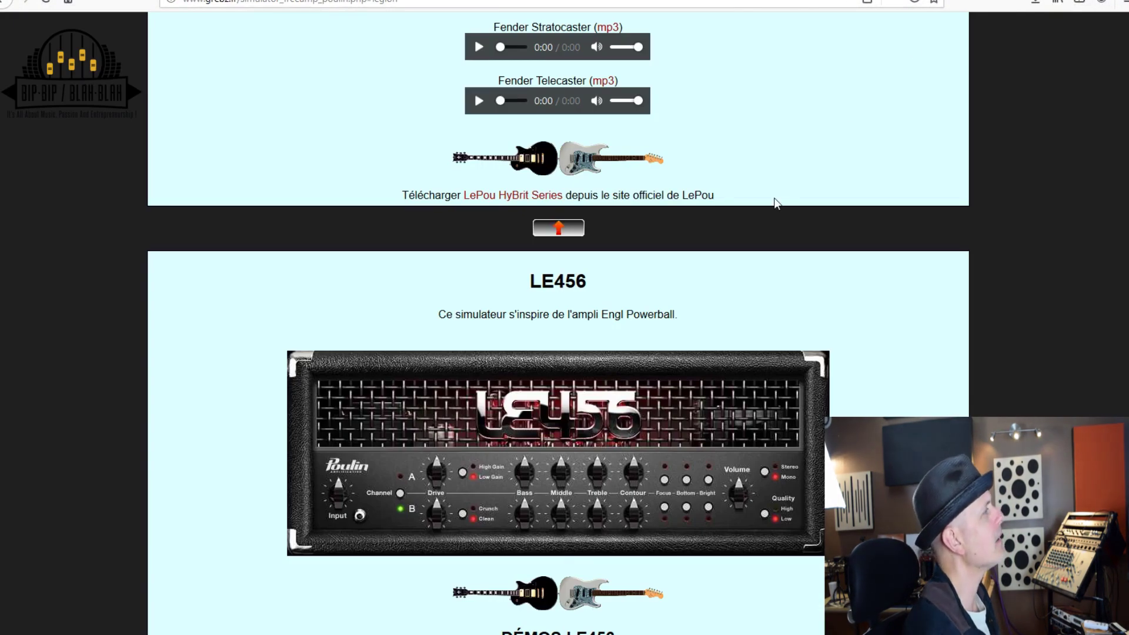
scroll(774, 202, "up", 10)
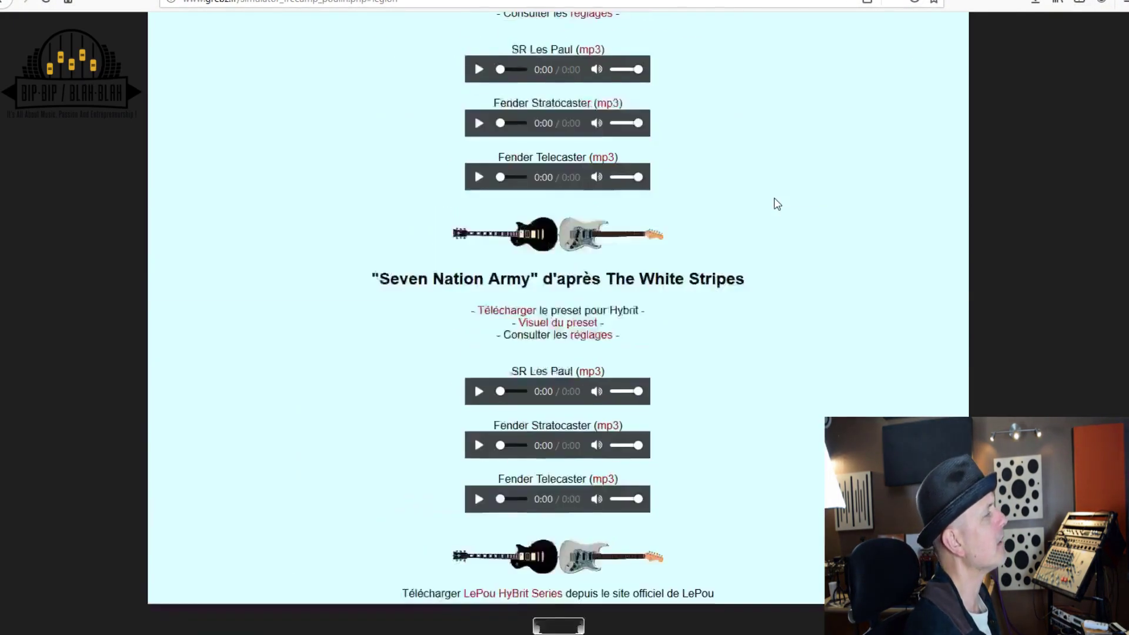
scroll(978, 252, "down", 10)
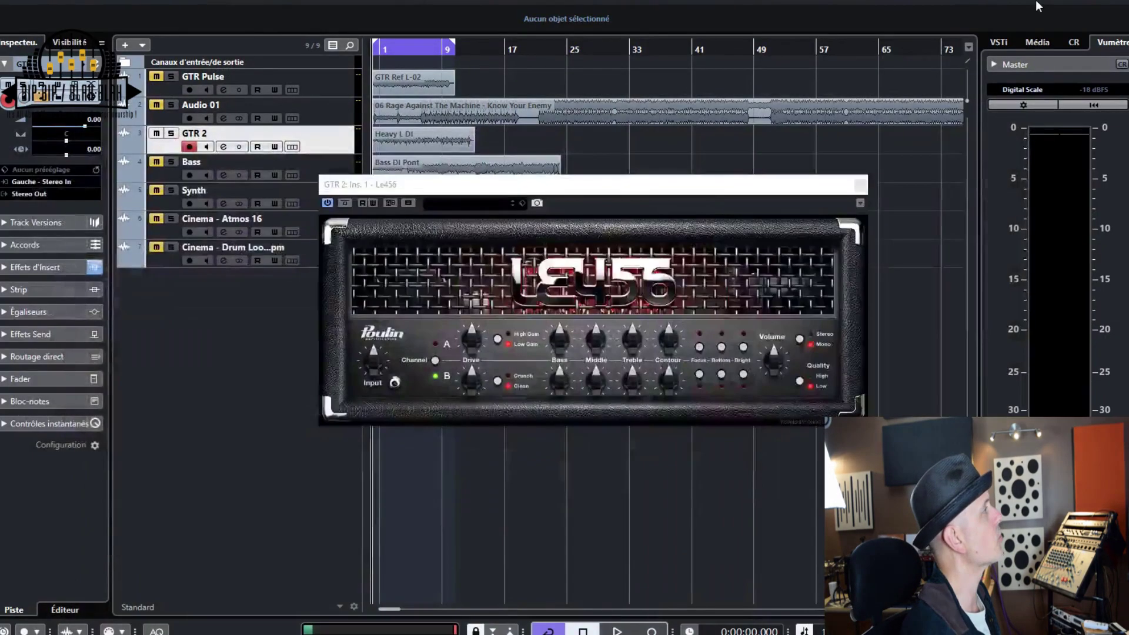
Play GTR 2 through the LE456 amp on channel A with High Gain, shaping the sound with its tone knobs
key("space")
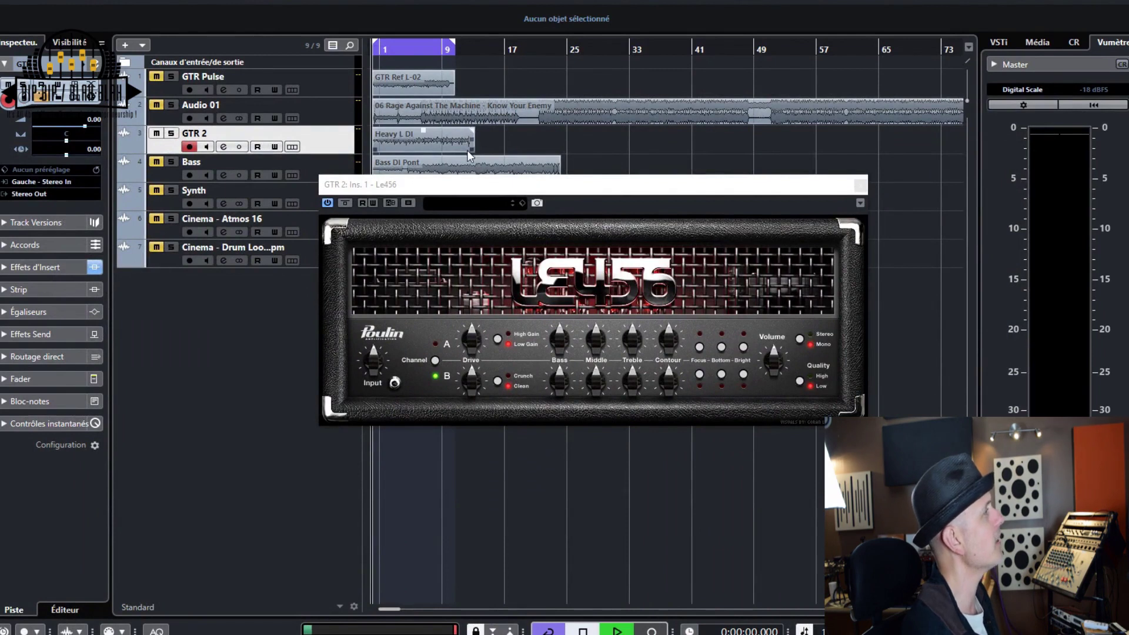
left_click(435, 360)
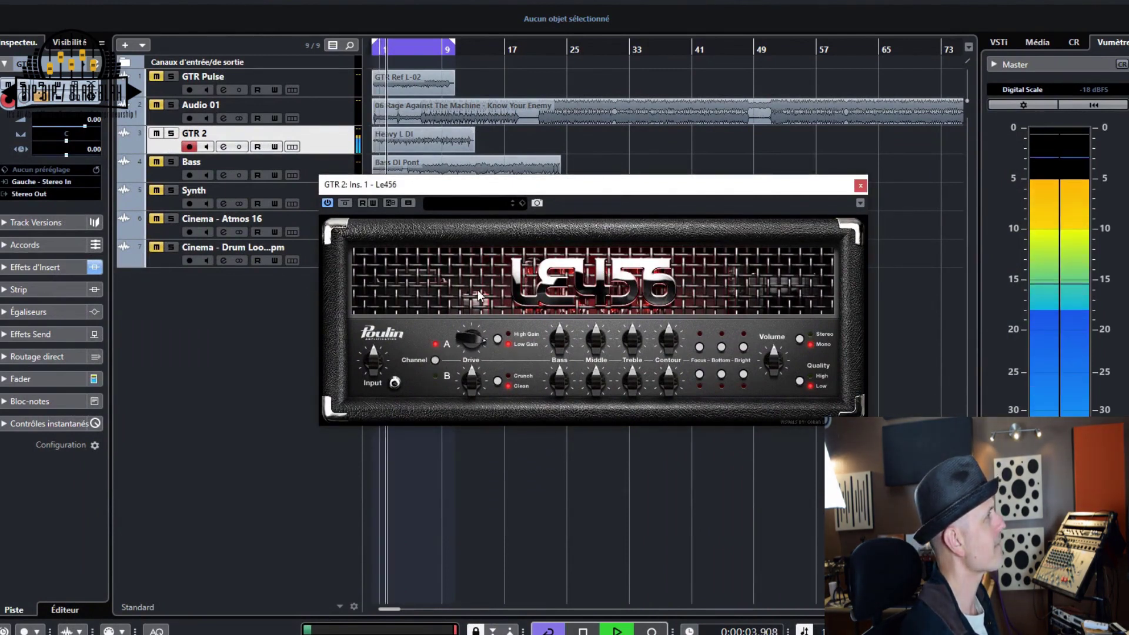
left_click(497, 339)
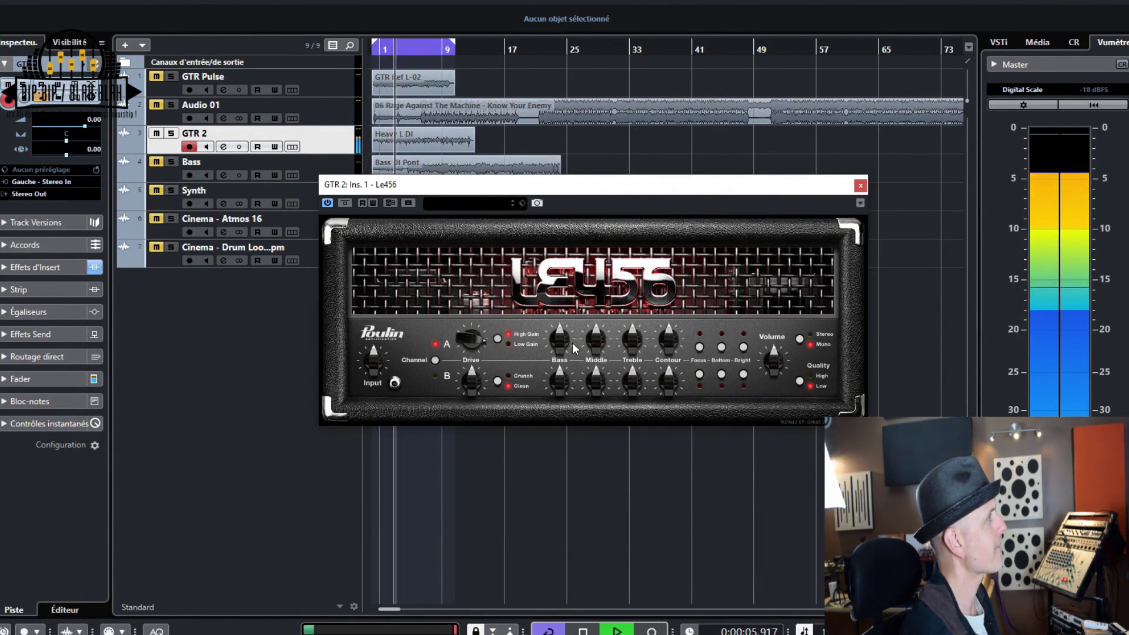
left_click_drag(596, 338, 590, 372)
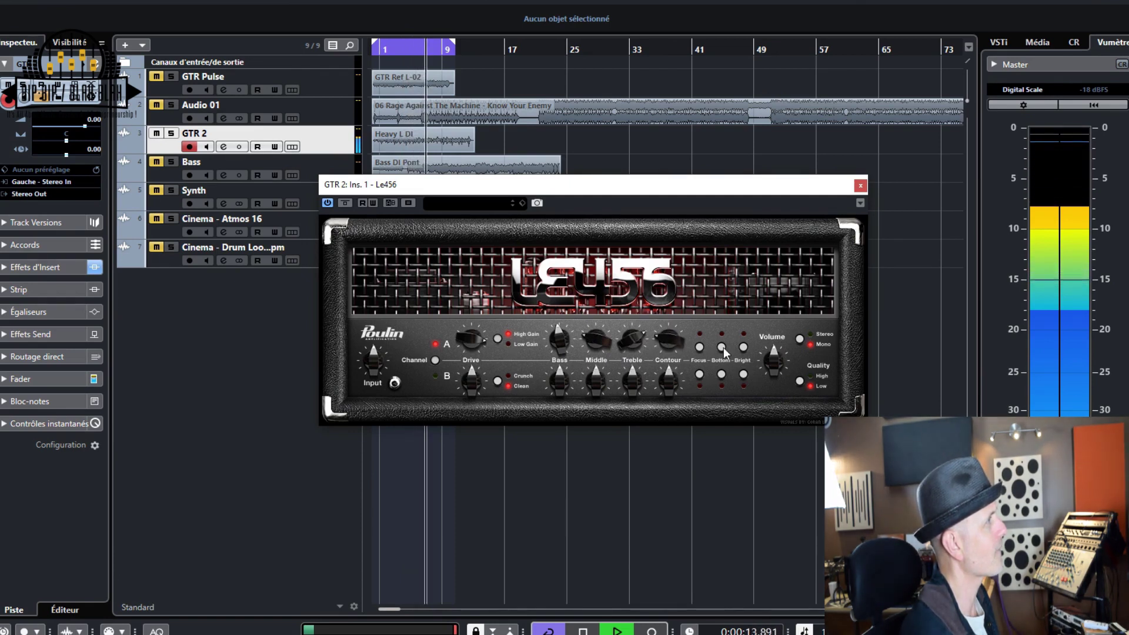
left_click(699, 349)
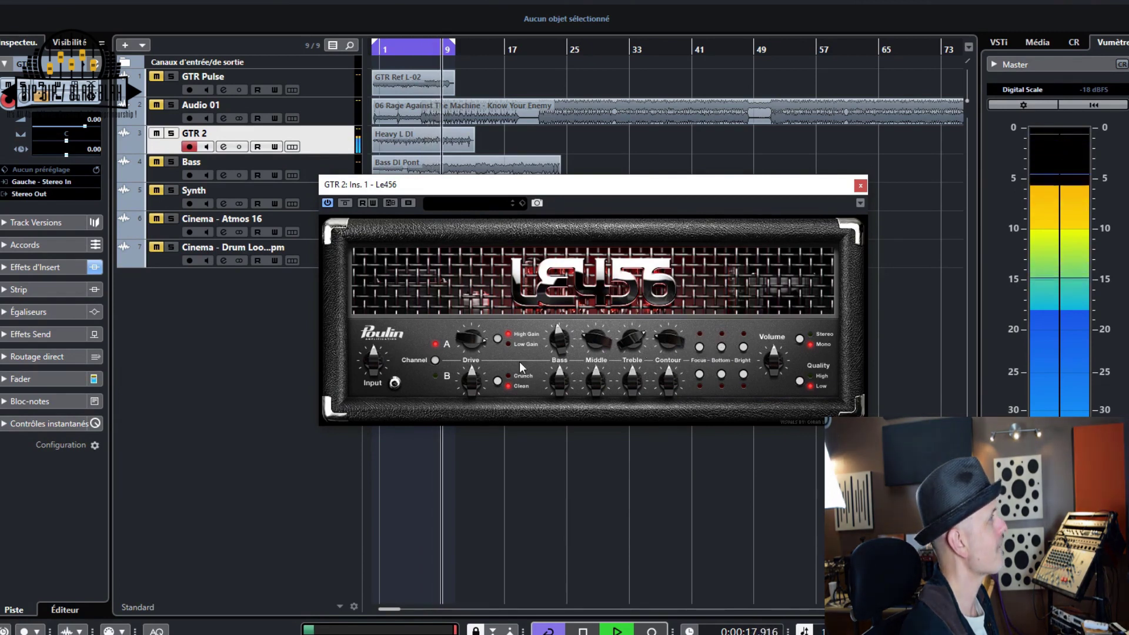
Switch the LE456 to channel B in Crunch mode and try its Contour and Middle knobs
left_click(435, 362)
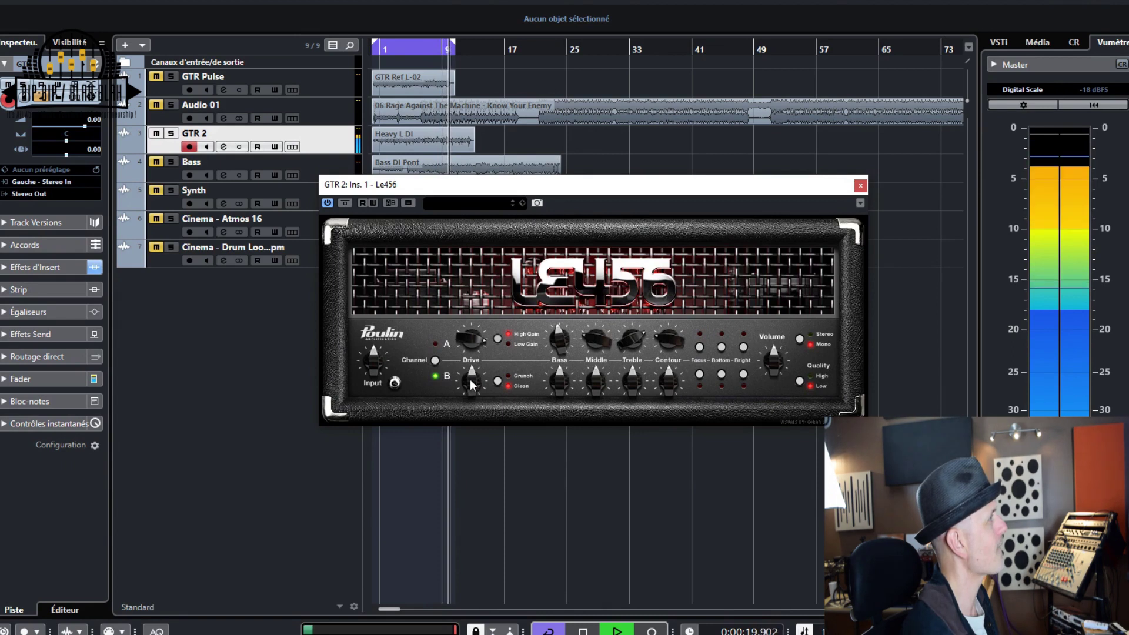
left_click(498, 381)
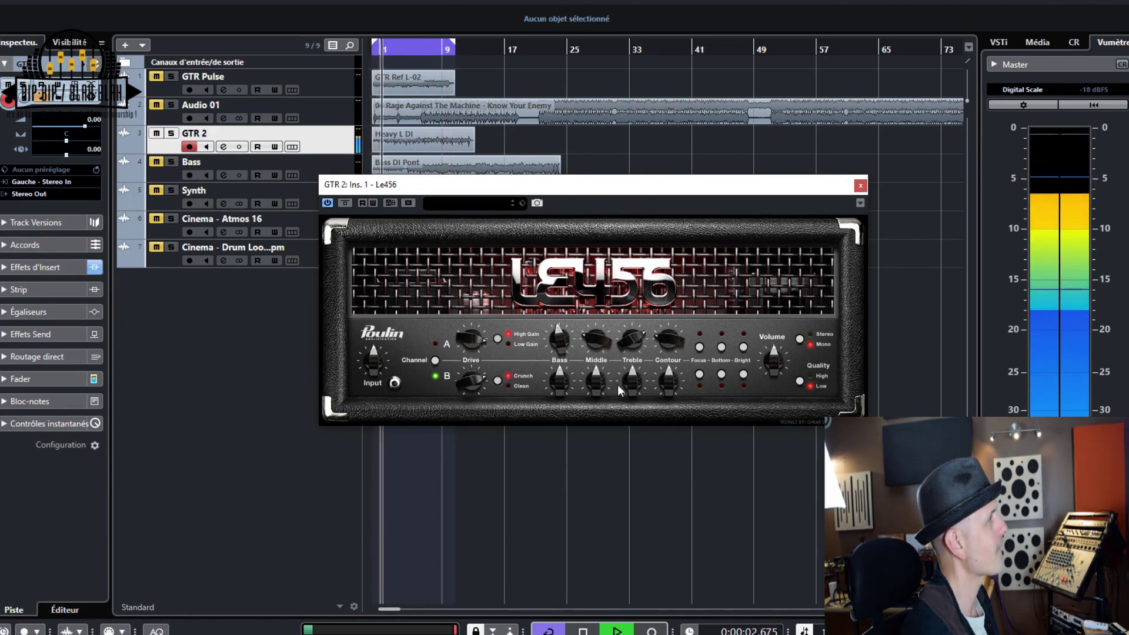
left_click_drag(666, 384, 665, 418)
left_click_drag(599, 380, 605, 417)
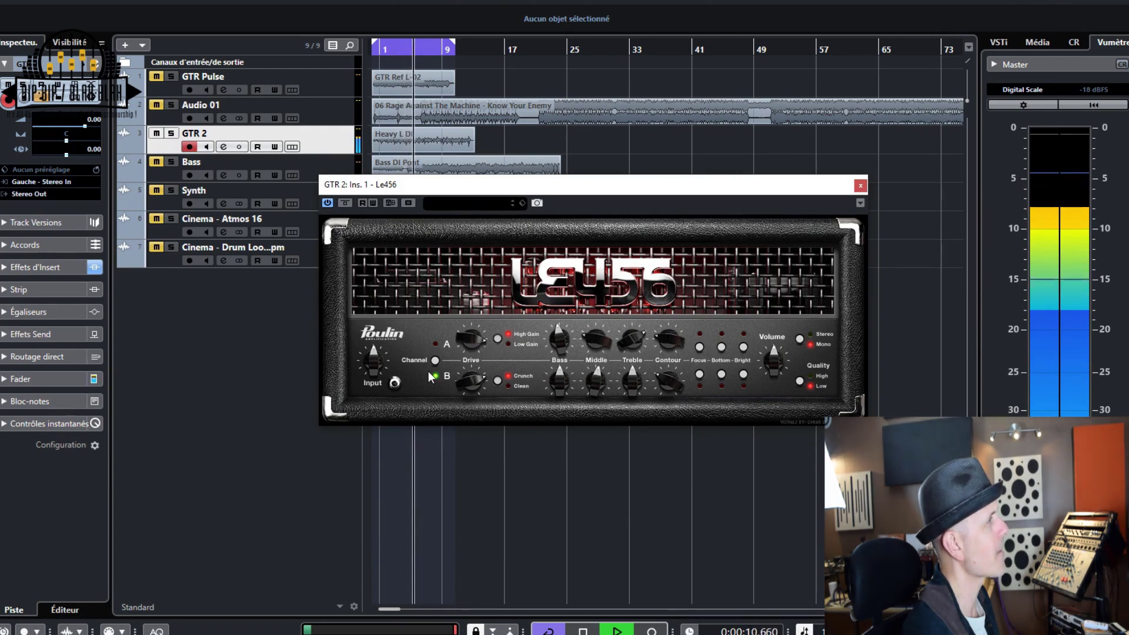
Stop playback, close GTR 2's Pulse cabinet loader and reposition the LE456 window
key("space")
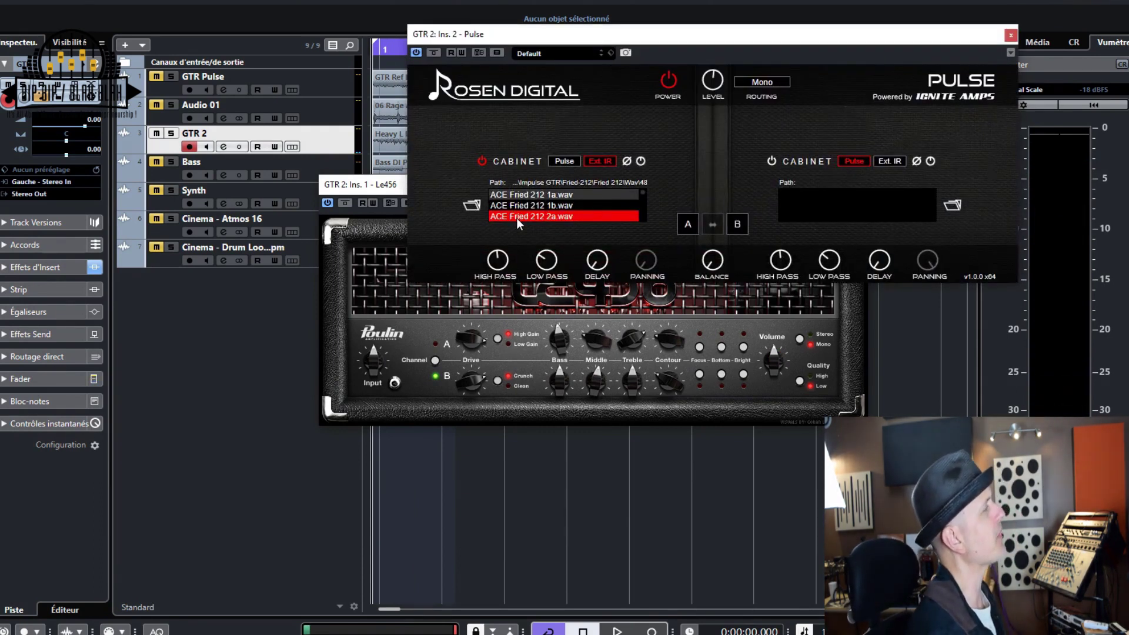
left_click(1010, 35)
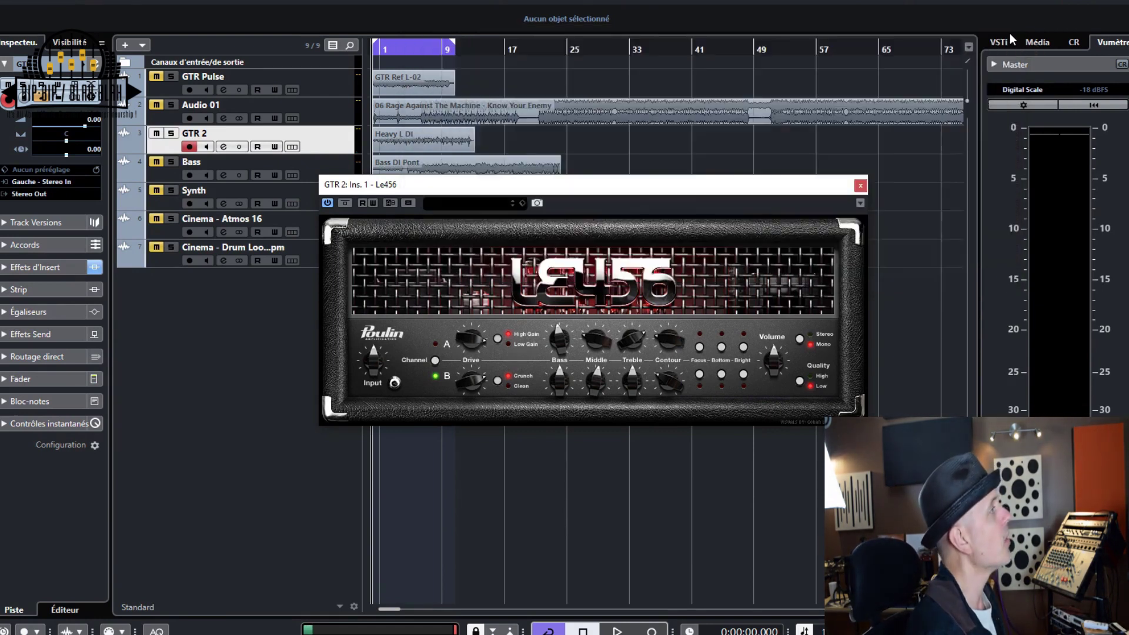
left_click_drag(752, 186, 774, 148)
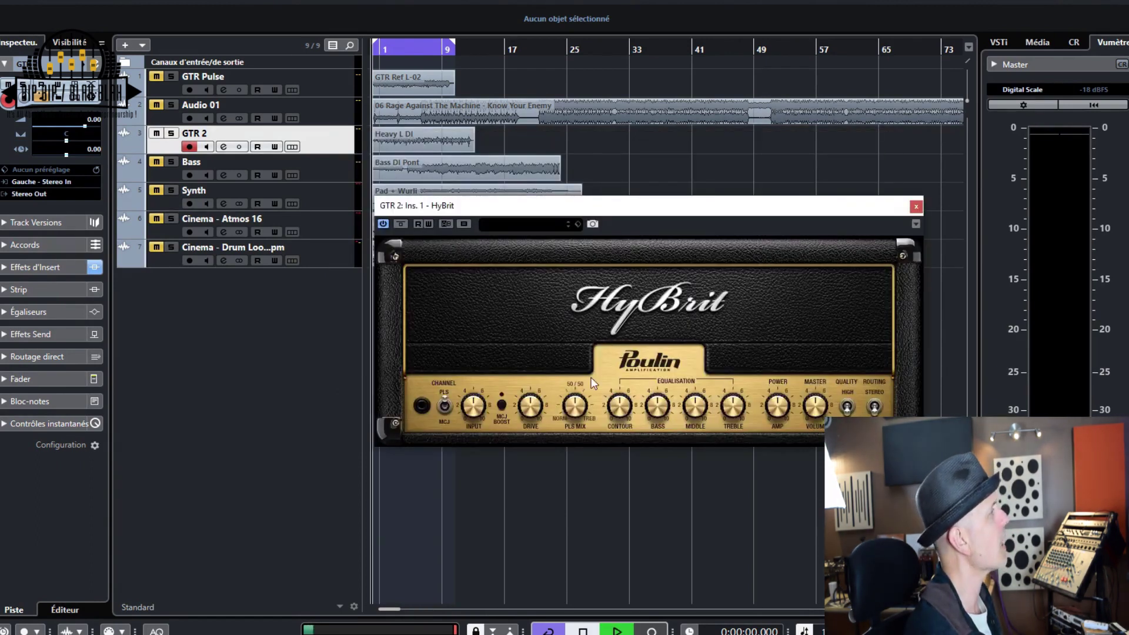
Audition the HyBrit amp on GTR 2 with MCJ Boost on, trying its PLS Mix knob and channel switch
left_click(501, 405)
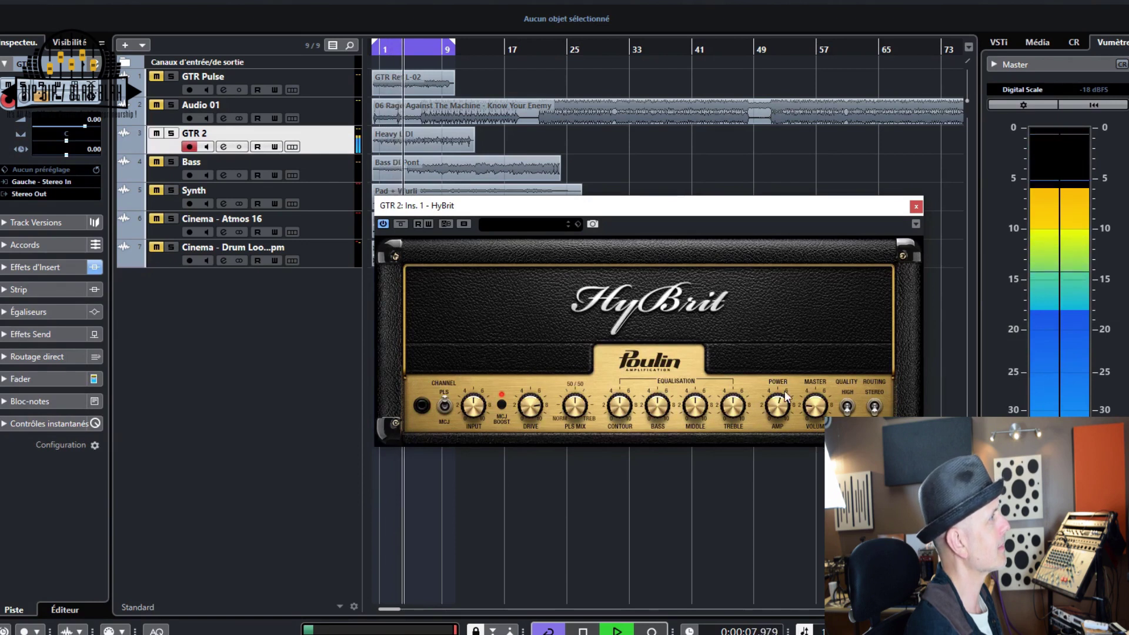
left_click_drag(567, 412, 580, 368)
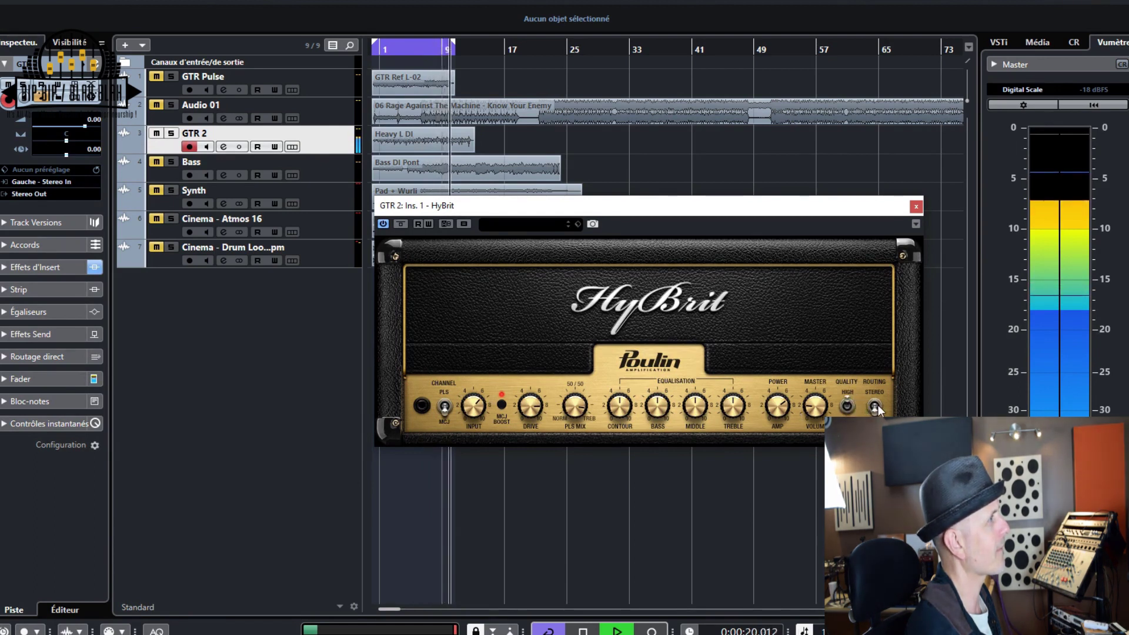
key("space")
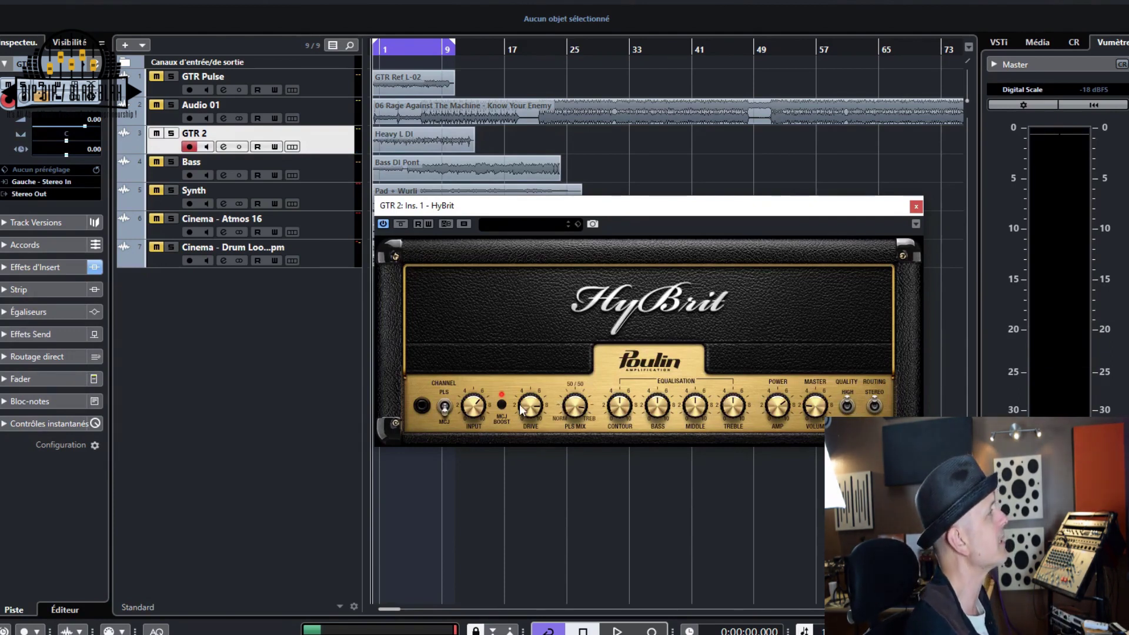
left_click(445, 407)
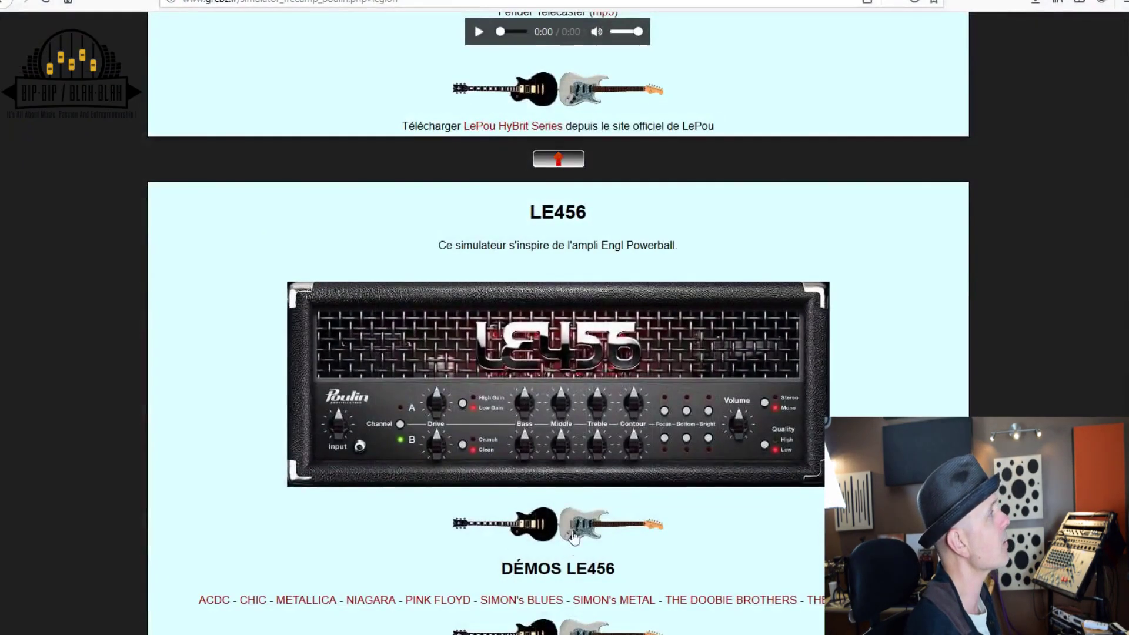
Look over the LE456 demos on the LePou plug-ins page in the browser and return to the top of the page
scroll(703, 449, "down", 7)
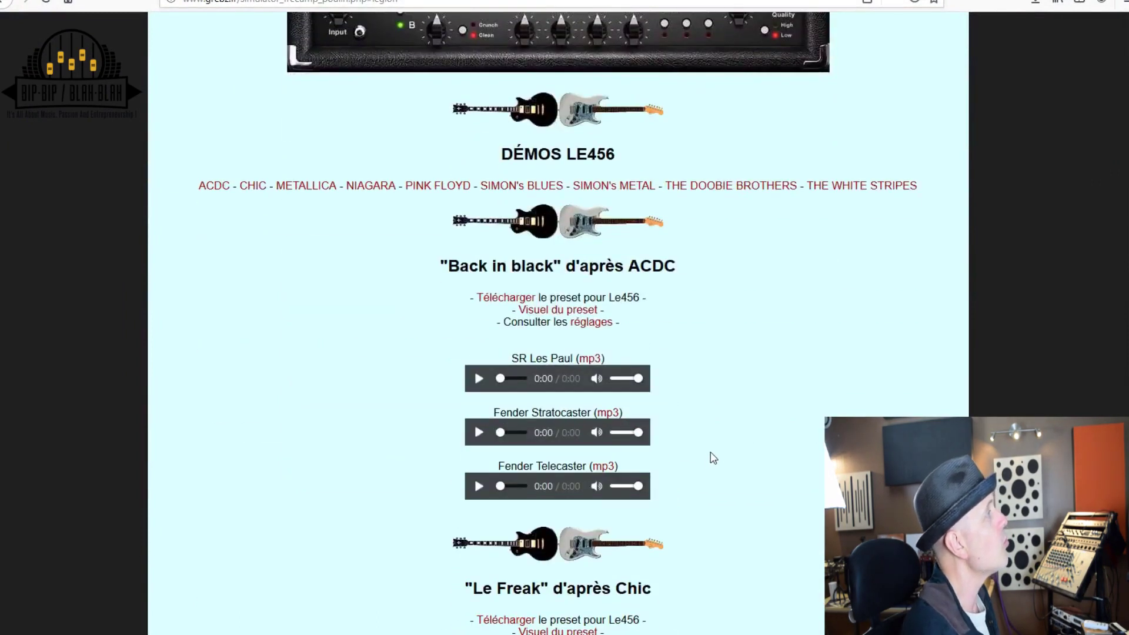
scroll(713, 458, "up", 6)
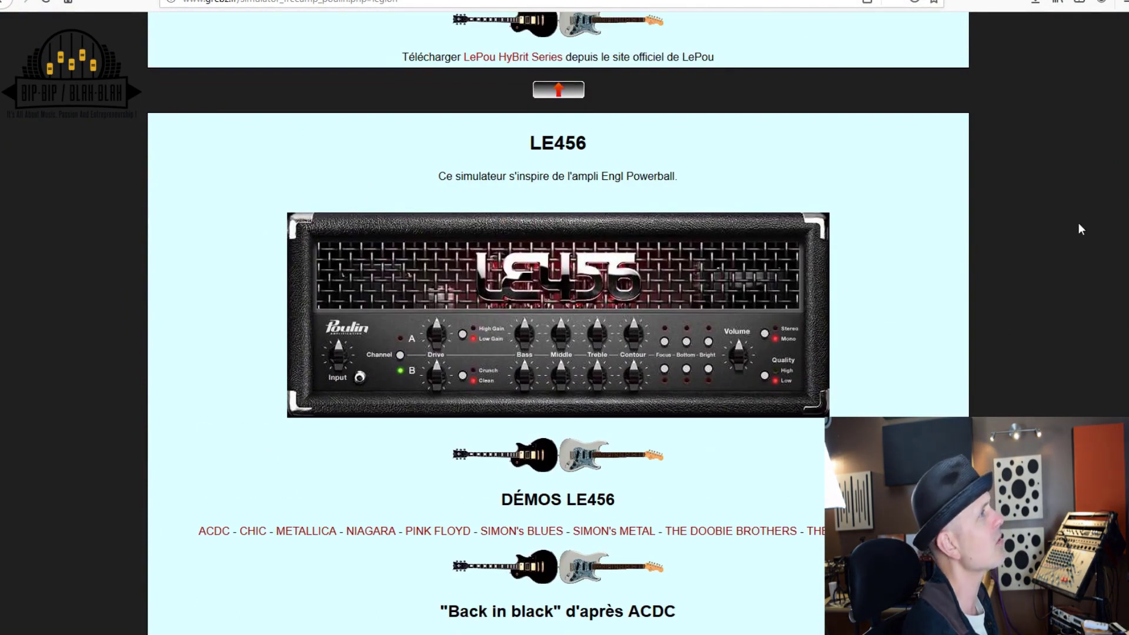
left_click(558, 89)
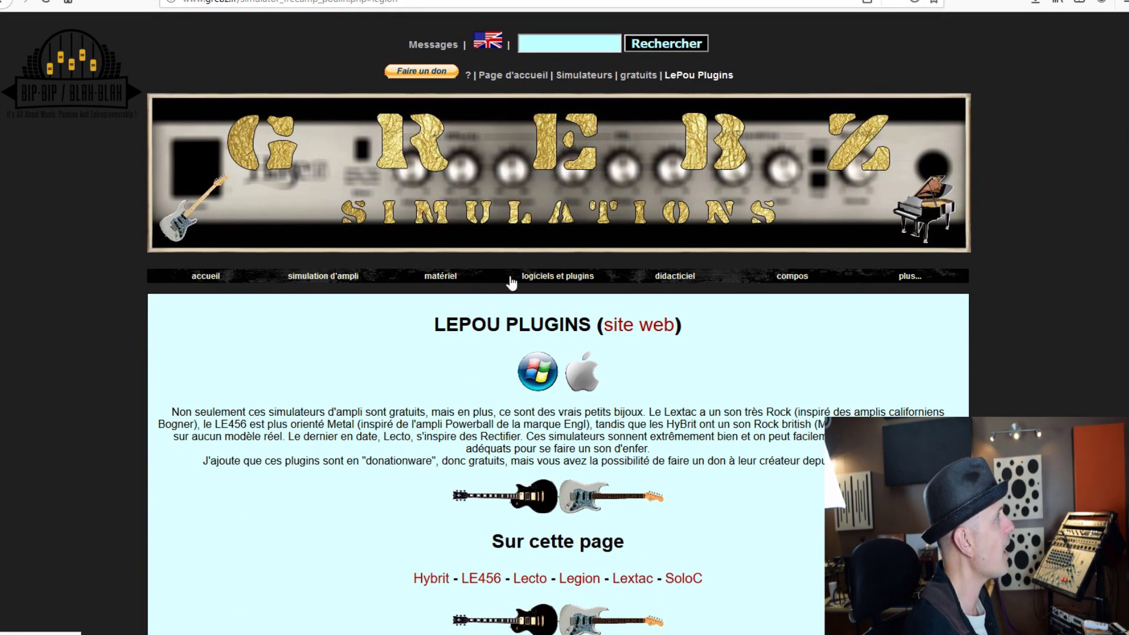
Open the site's "instruments virtuels" page and look through its synth, soundfont and drum plug-ins
mouse_move(532, 282)
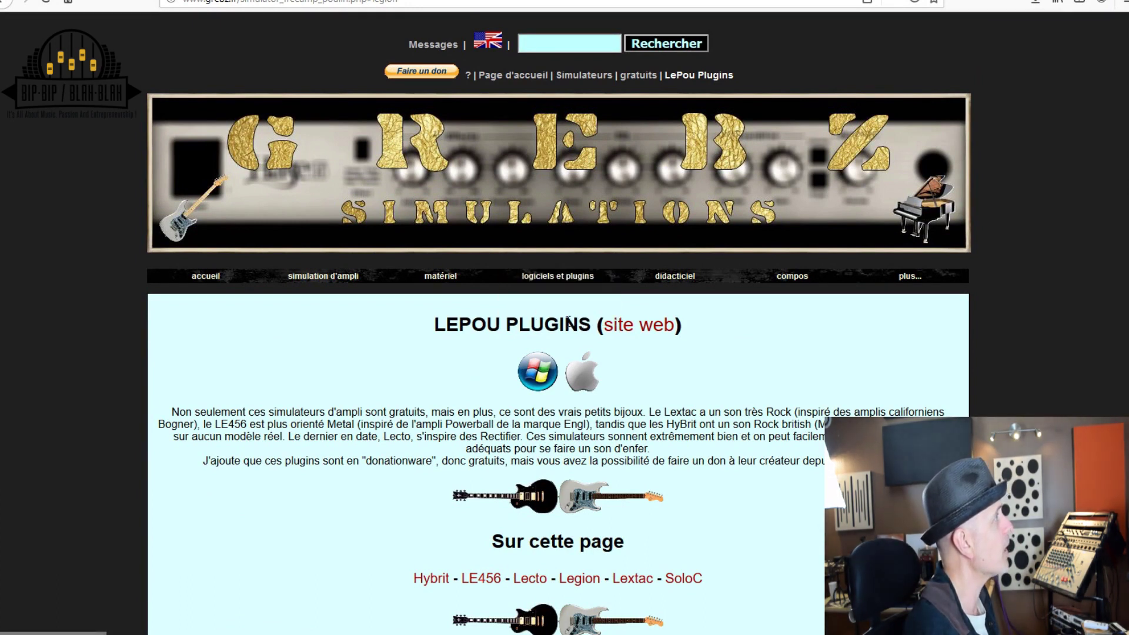
left_click(564, 304)
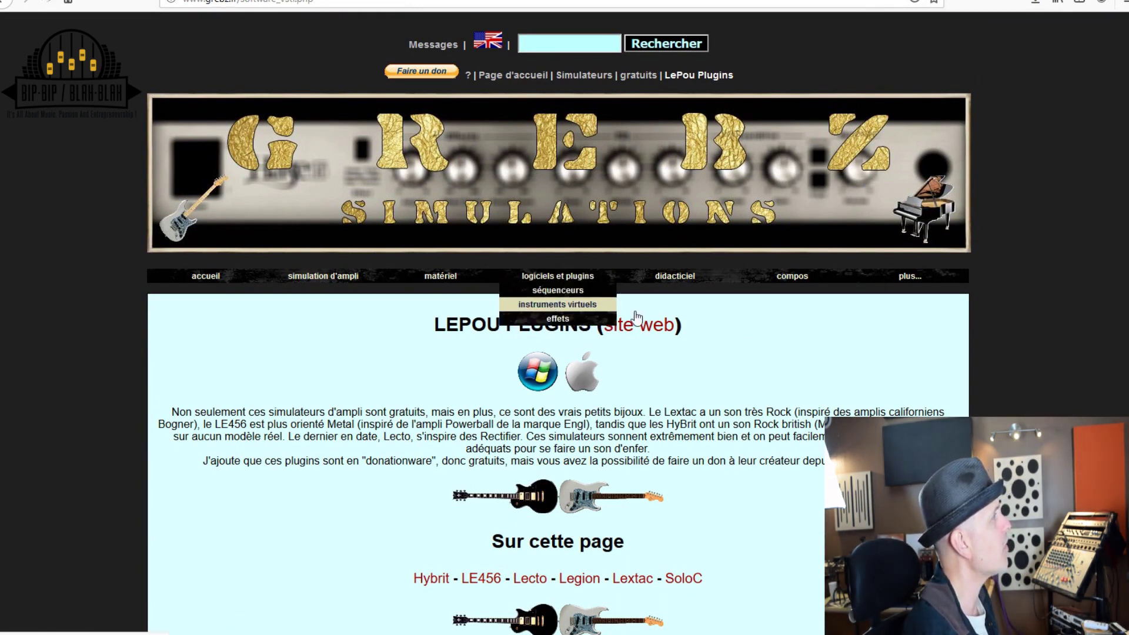
scroll(739, 415, "down", 15)
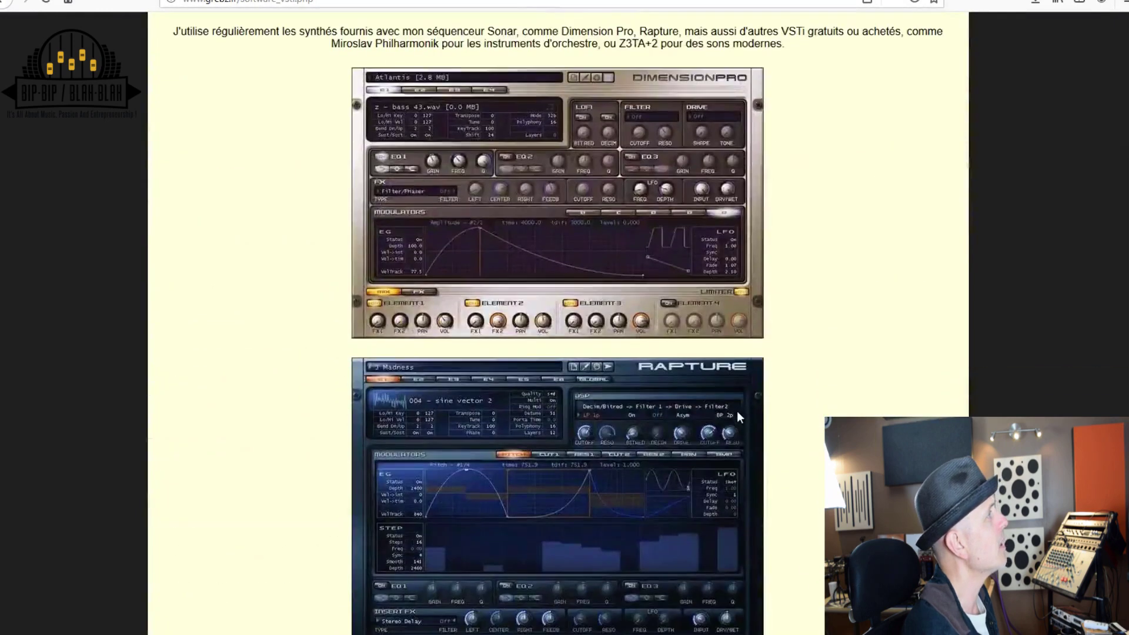
scroll(739, 416, "down", 6)
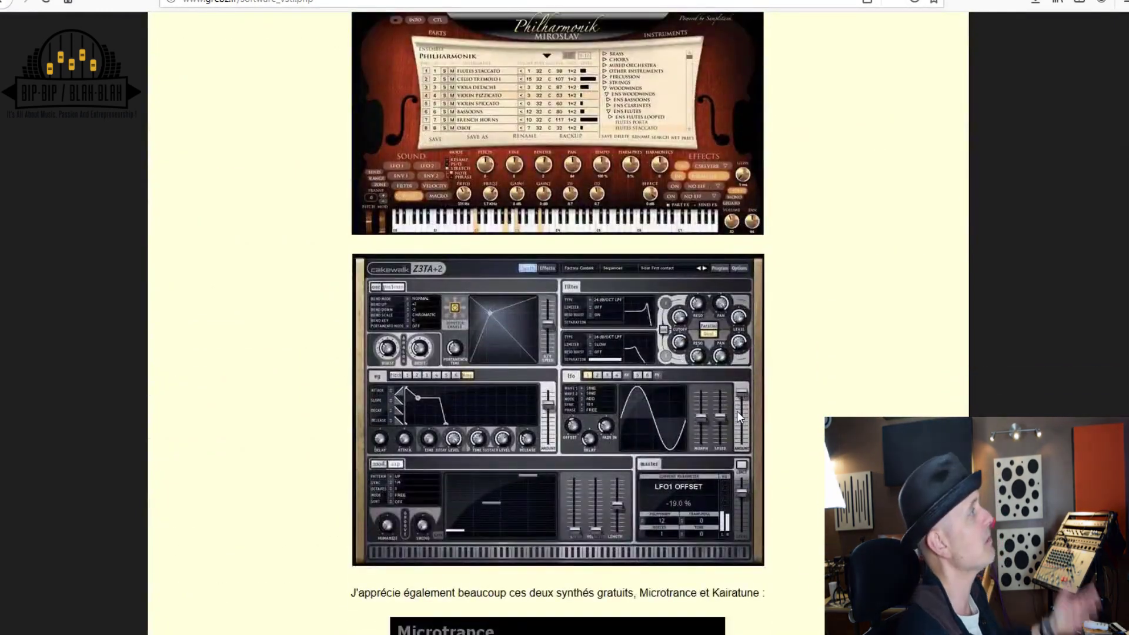
scroll(739, 415, "down", 4)
scroll(739, 418, "down", 12)
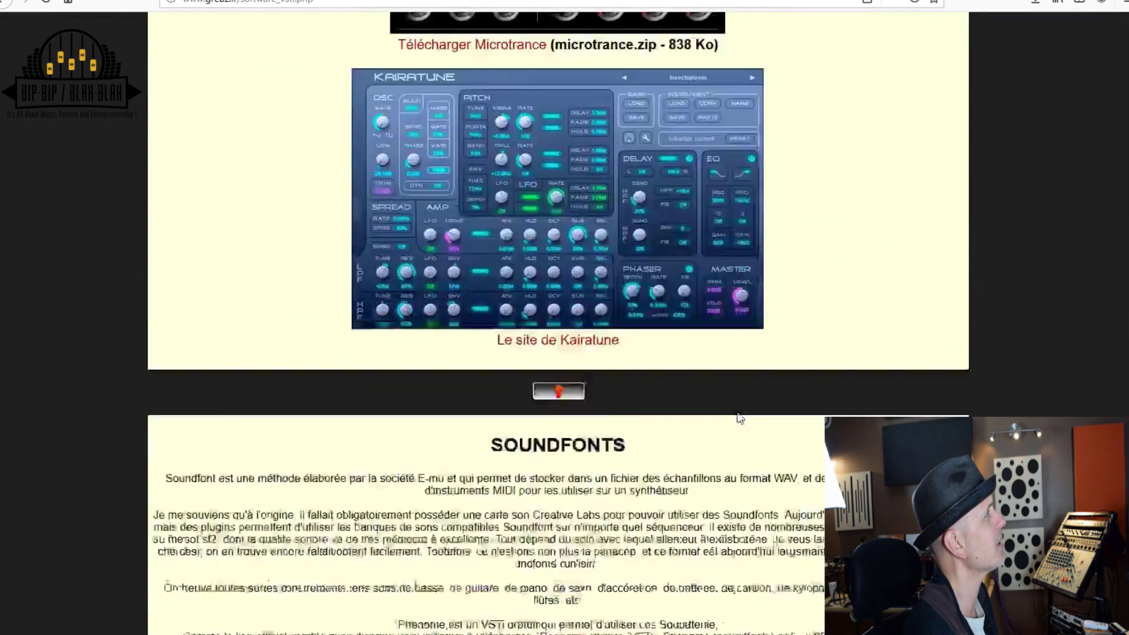
scroll(739, 416, "down", 15)
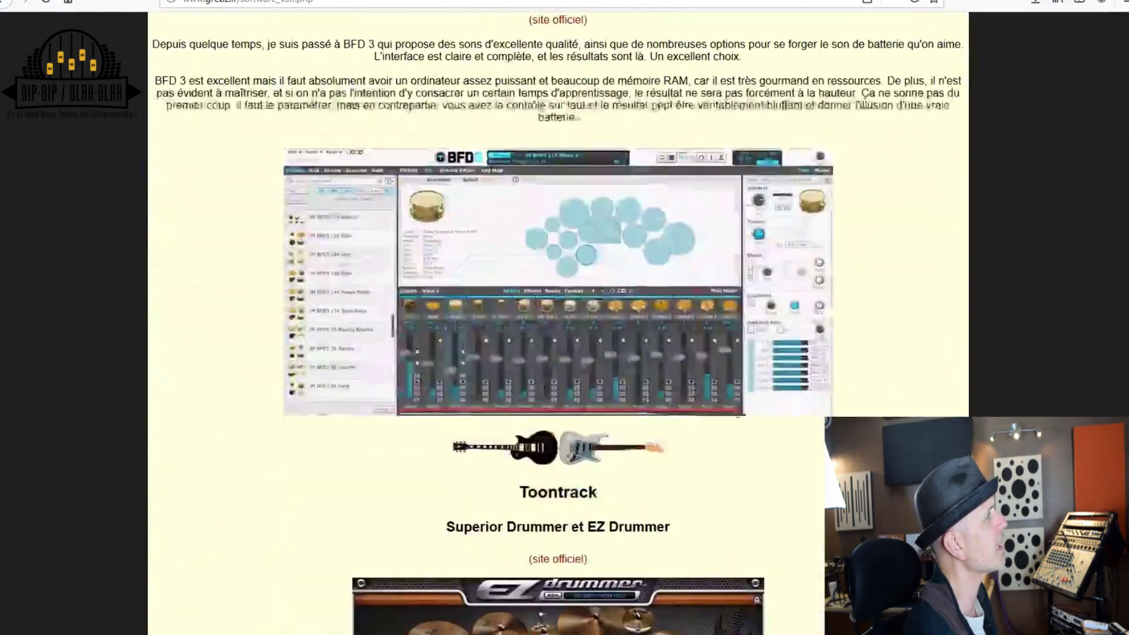
scroll(739, 417, "up", 7)
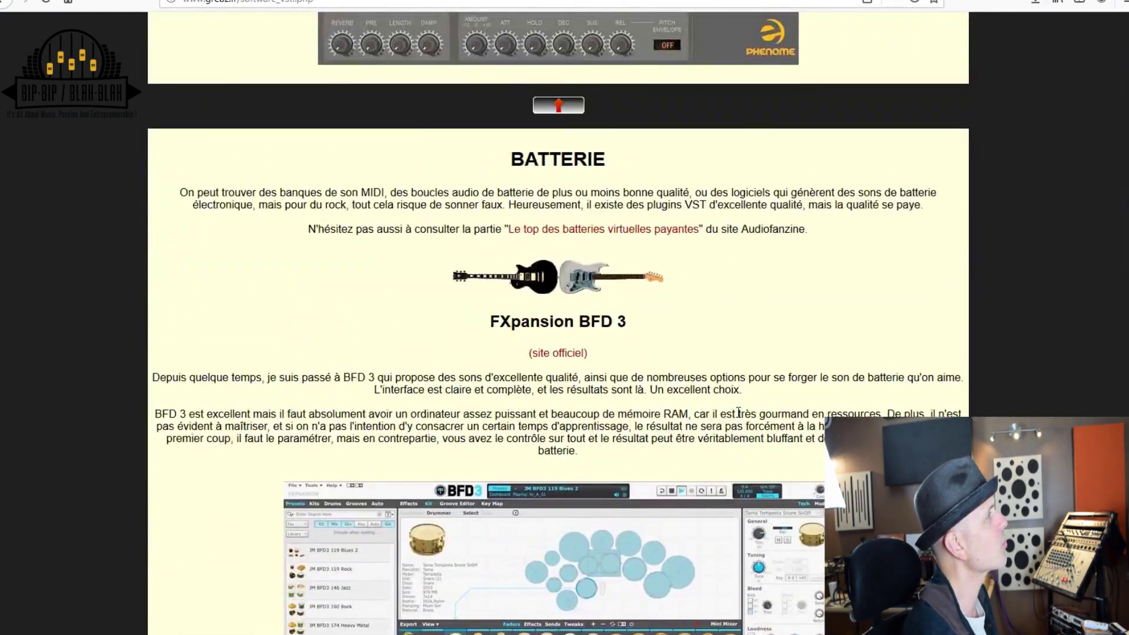
scroll(739, 417, "down", 5)
scroll(736, 411, "down", 5)
scroll(737, 413, "up", 12)
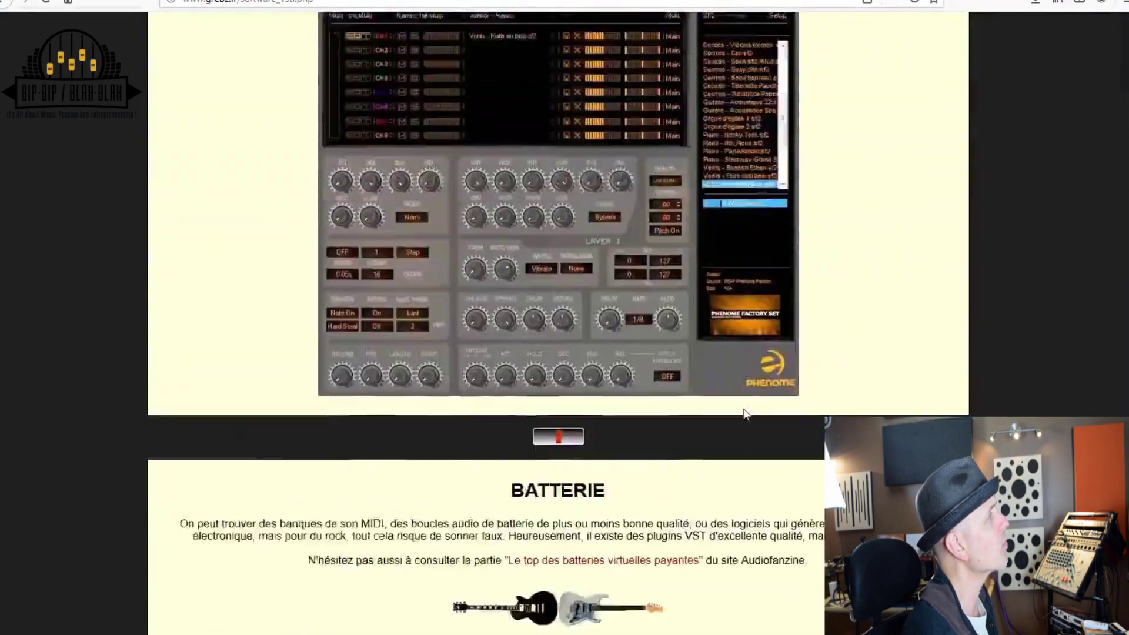
scroll(746, 415, "up", 20)
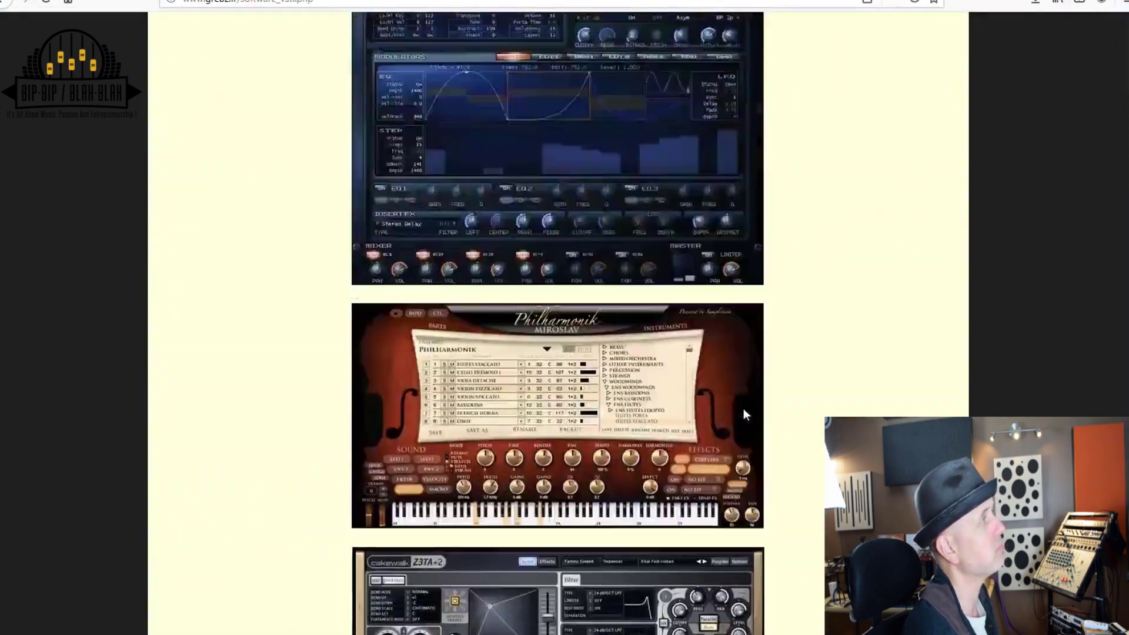
scroll(744, 414, "up", 6)
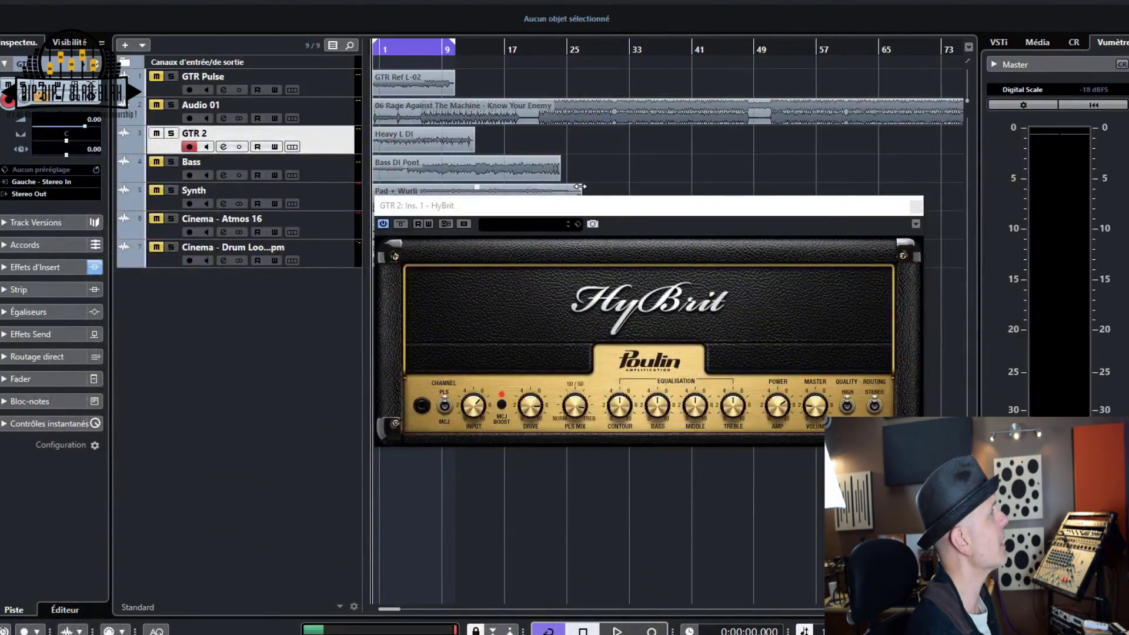
Bypass the HyBrit amp on GTR 2 and close its window
left_click(400, 224)
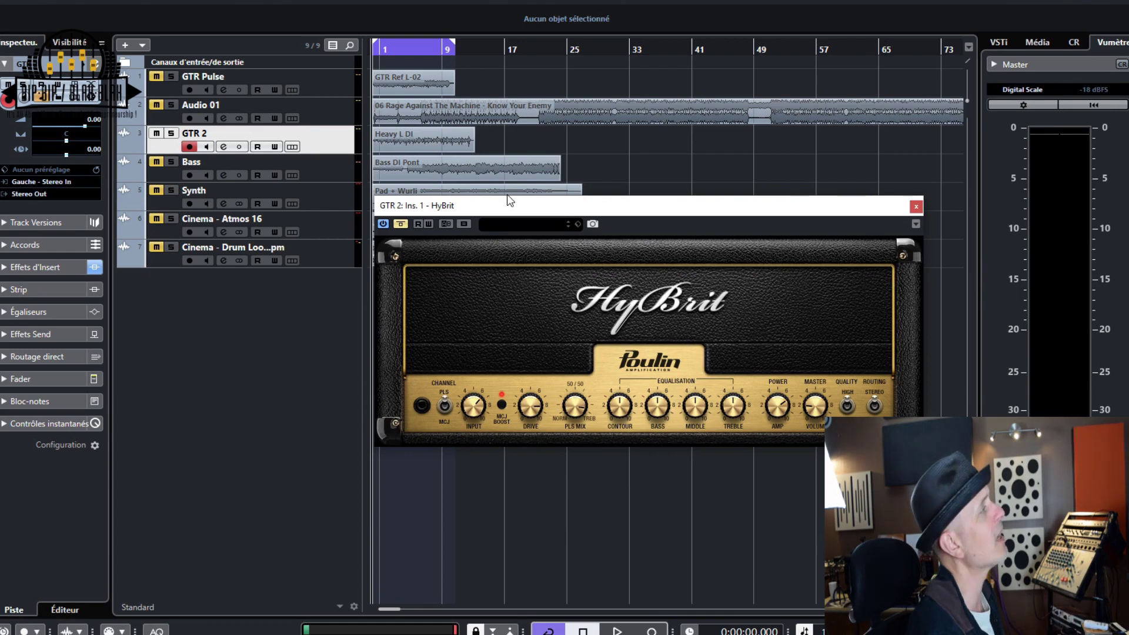
left_click(916, 207)
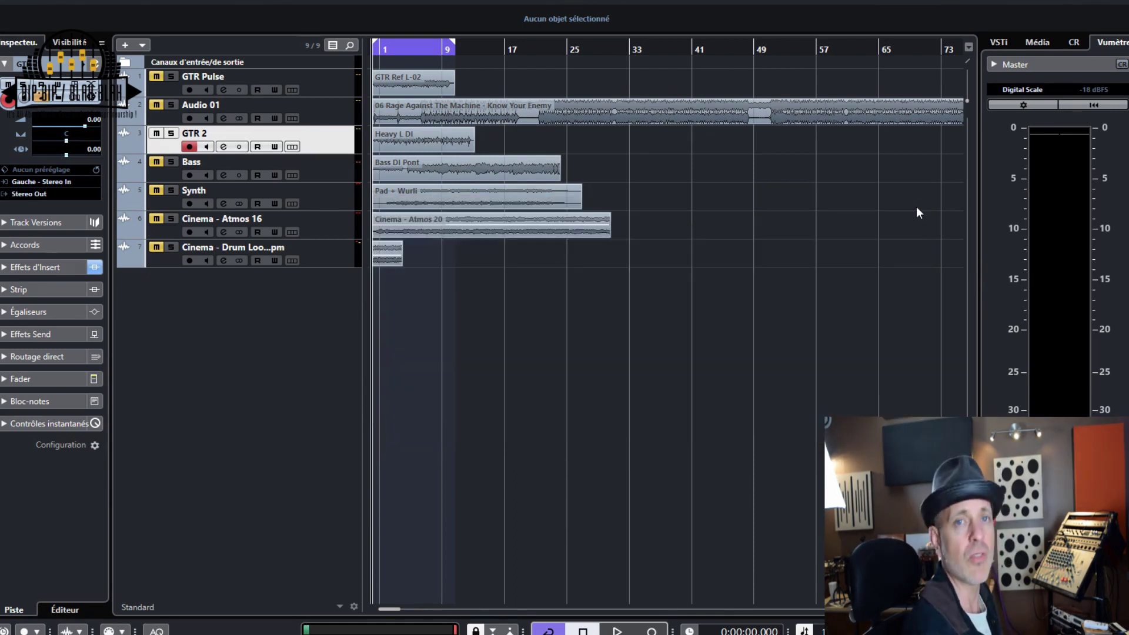
Mute the GTR 2 track and unmute the Bass track
left_click(156, 134)
left_click(156, 162)
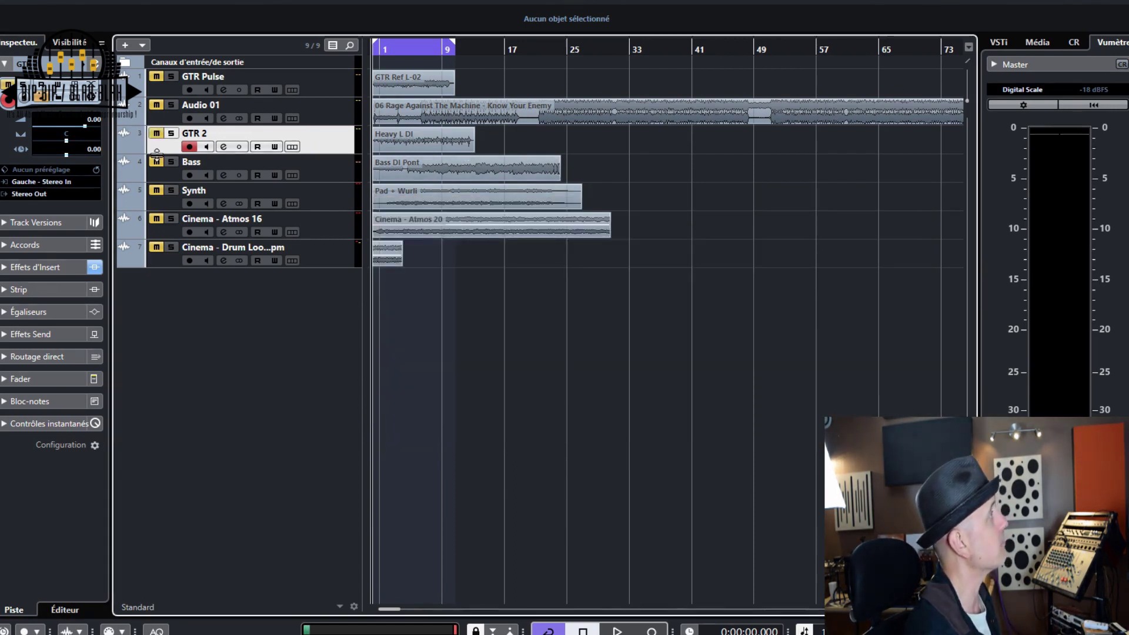
Select the Bass track, start playback, and open and enable its BOD_x64 bass overdrive insert
left_click(340, 174)
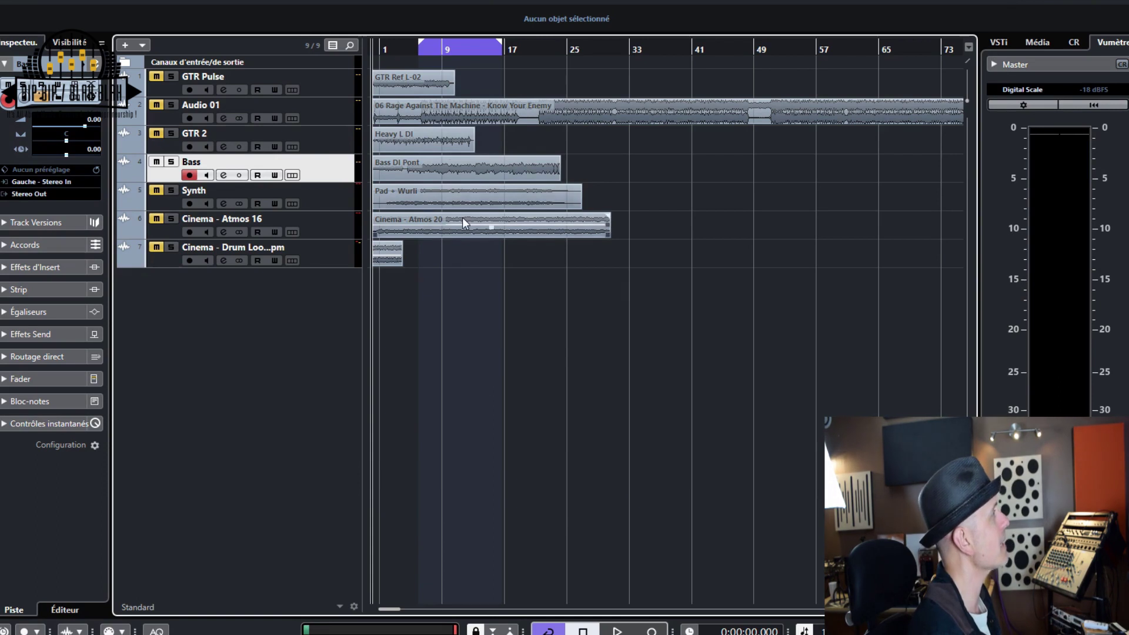
key("space")
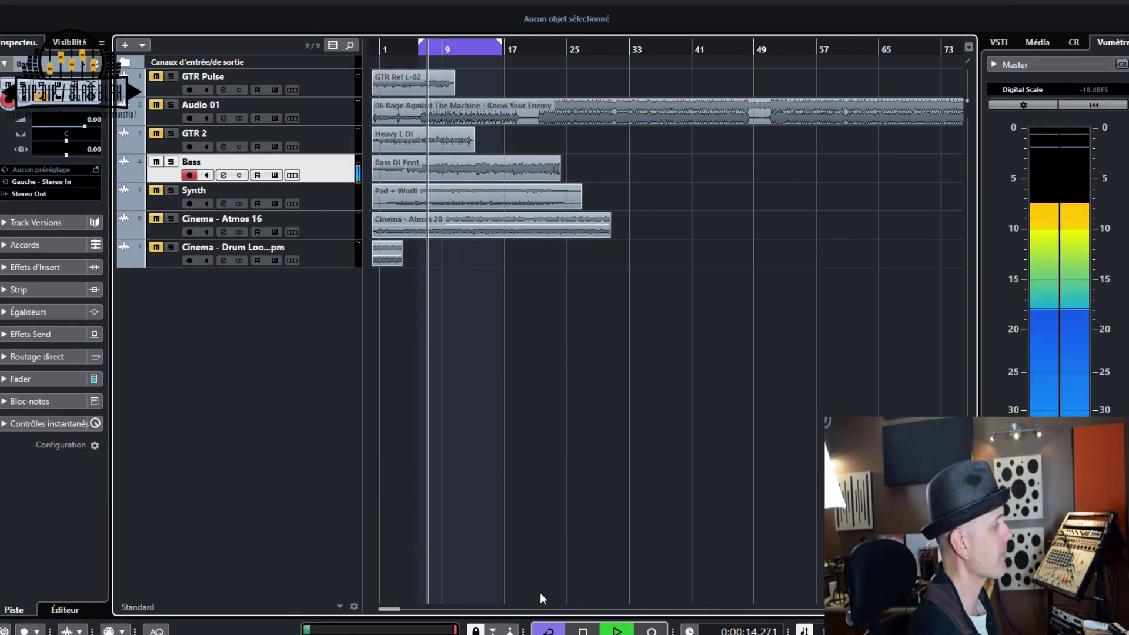
key("e")
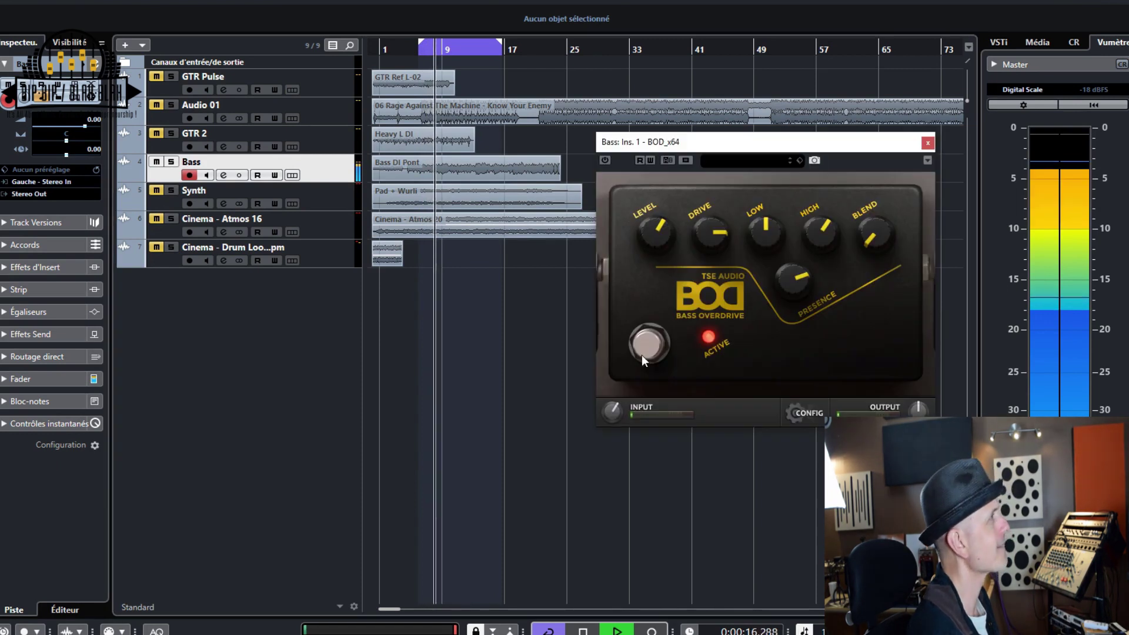
left_click(604, 161)
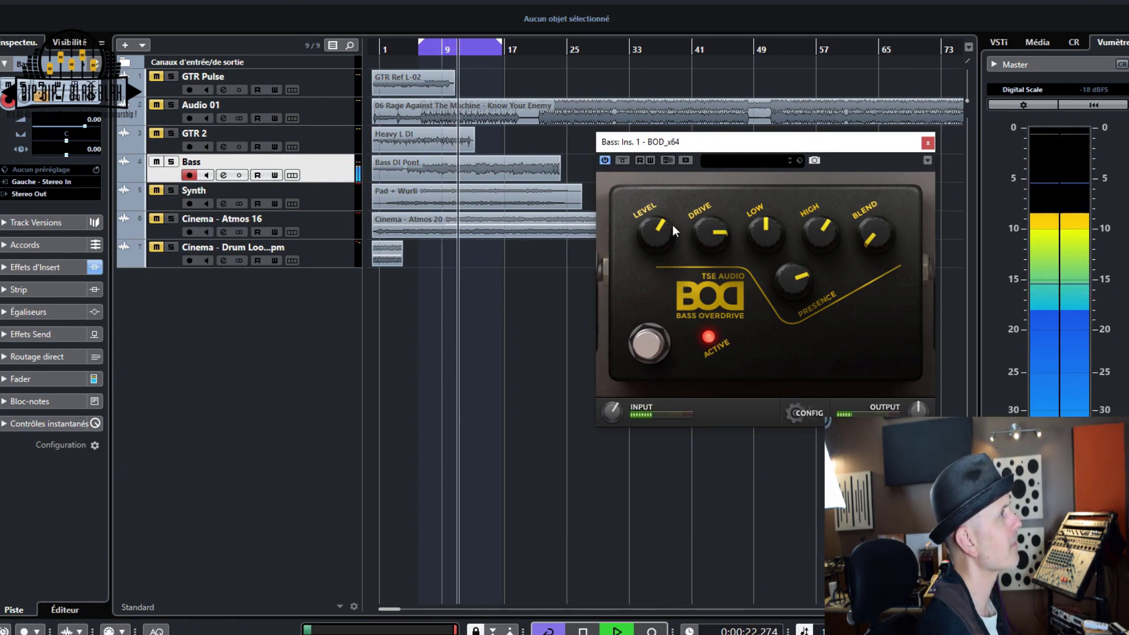
Shape the BOD overdrive during playback: Drive near maximum, Level just past noon, Low and Presence a little below noon, and stop playback
left_click_drag(666, 216, 664, 235)
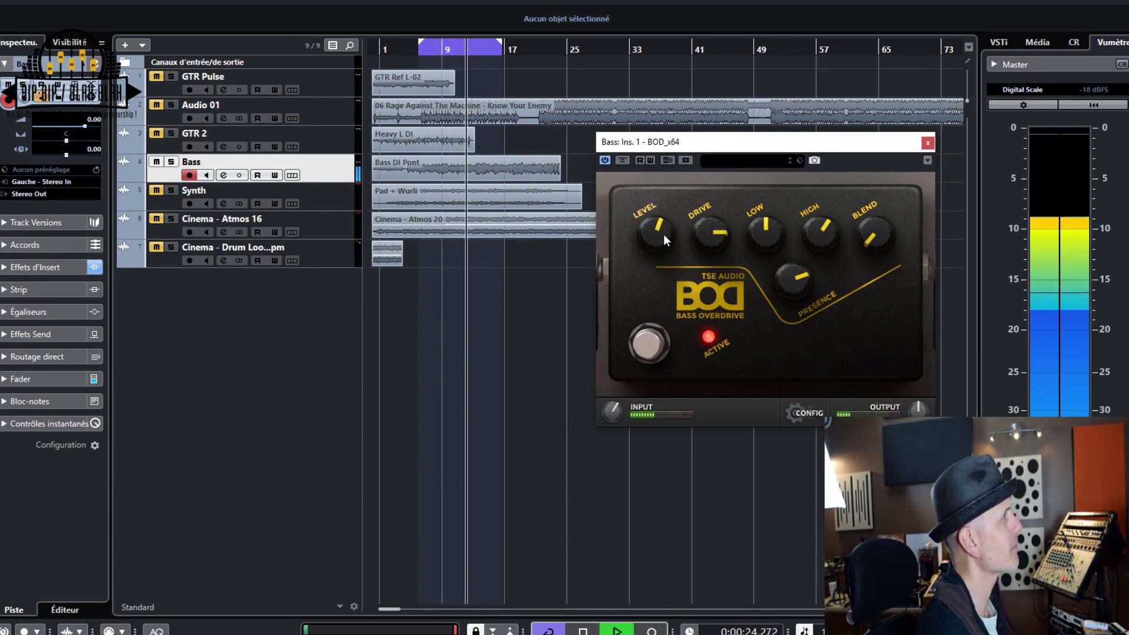
left_click_drag(803, 270, 794, 358)
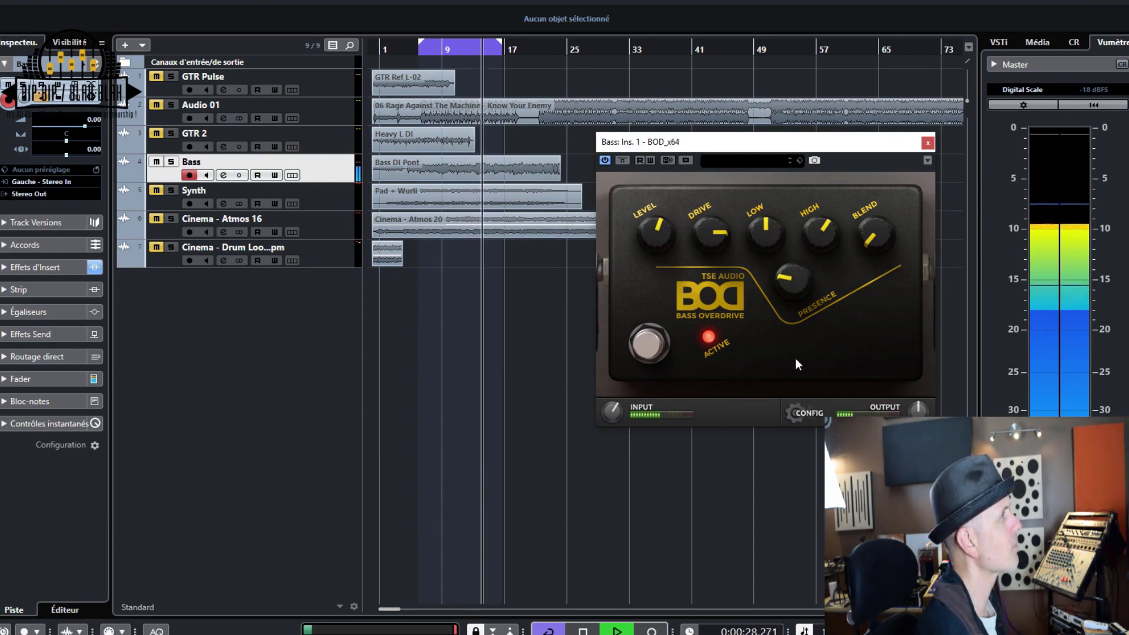
left_click_drag(713, 231, 721, 285)
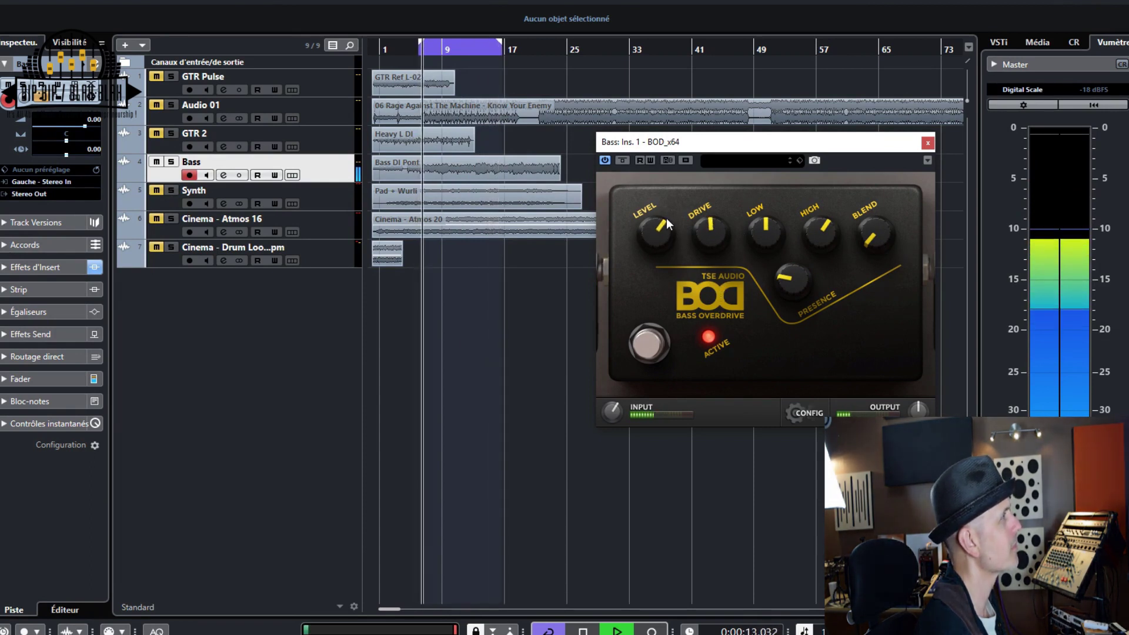
left_click_drag(665, 218, 665, 214)
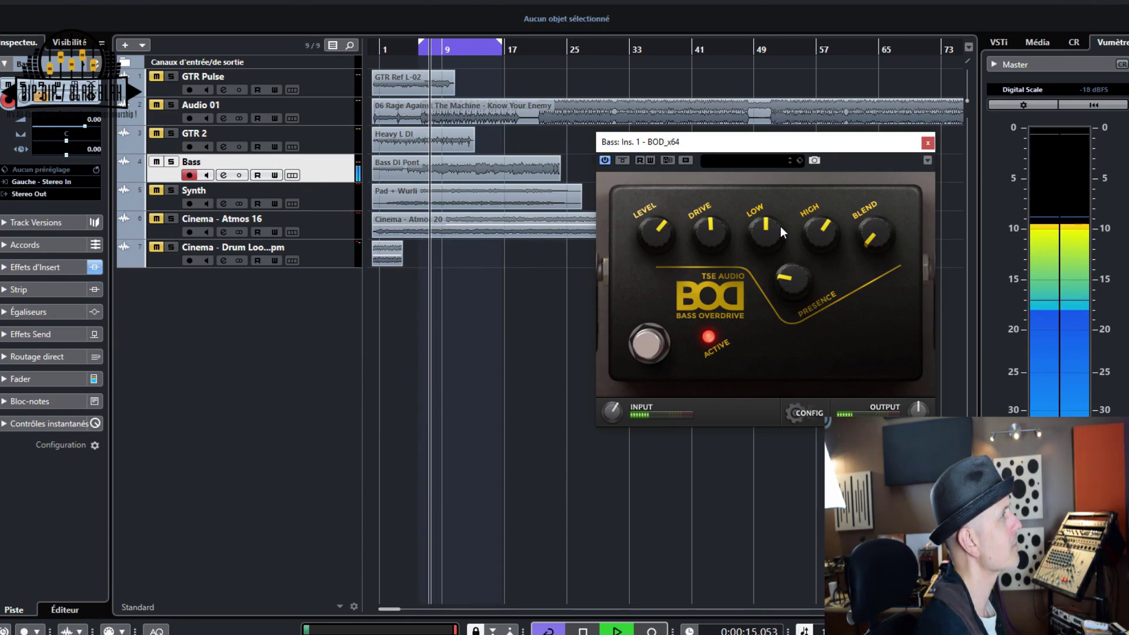
left_click_drag(703, 229, 717, 173)
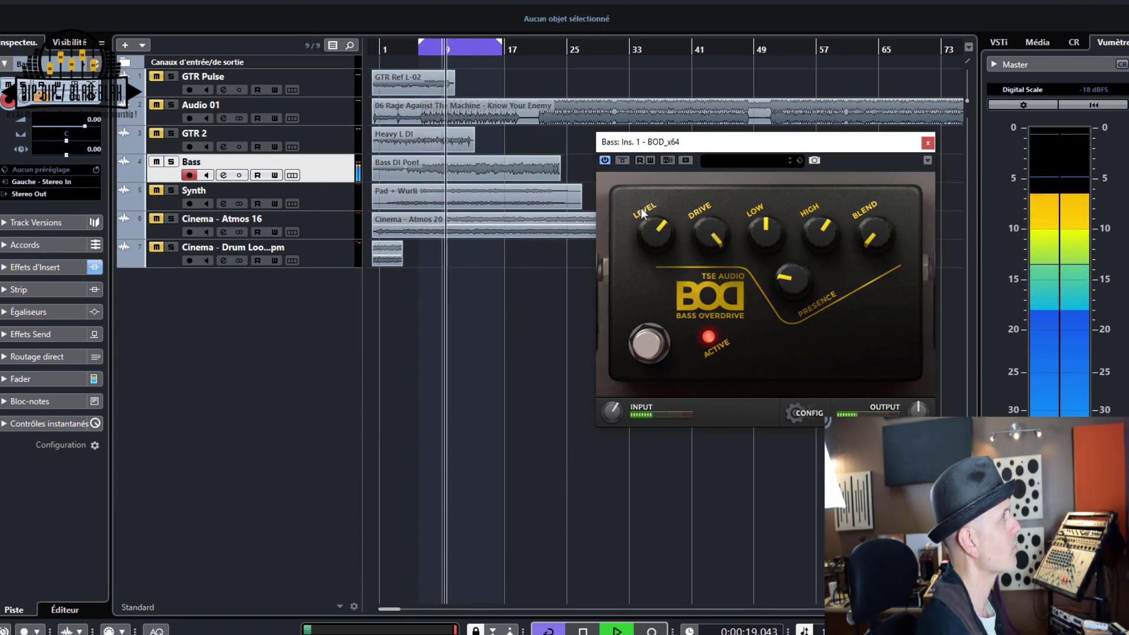
left_click_drag(659, 237, 658, 252)
left_click_drag(770, 235, 794, 257)
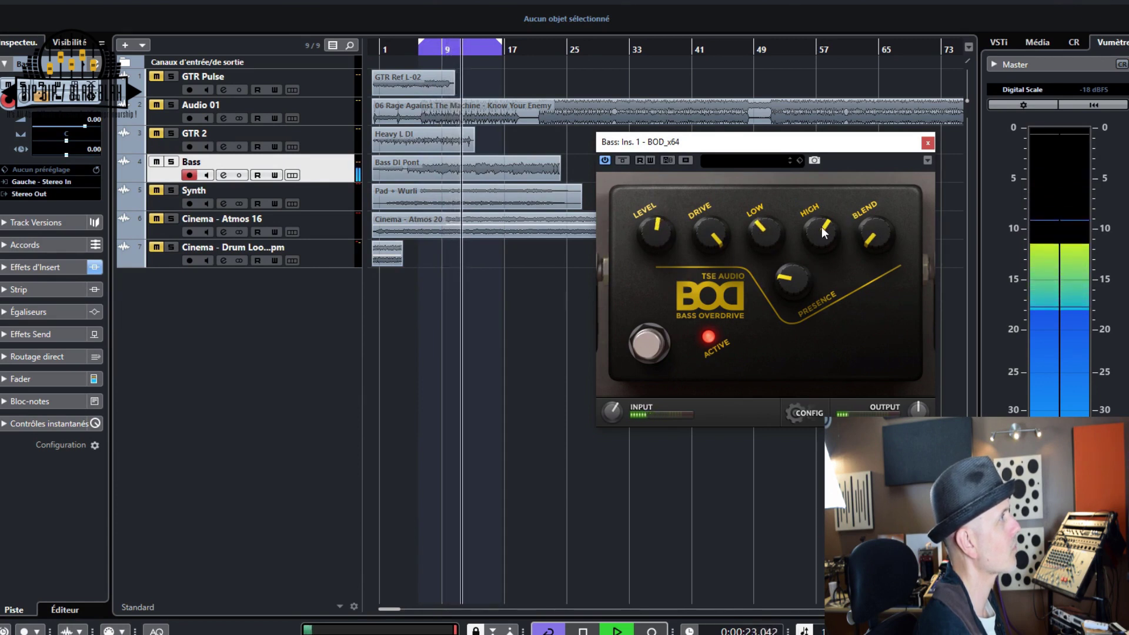
left_click_drag(799, 284, 809, 184)
left_click_drag(802, 255, 800, 269)
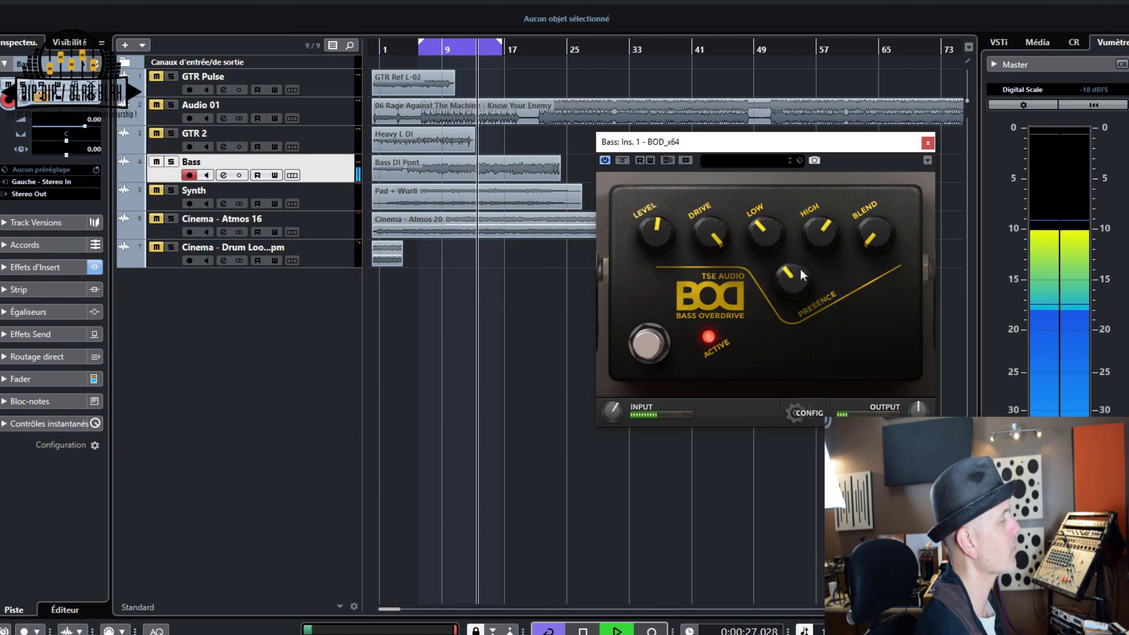
key("space")
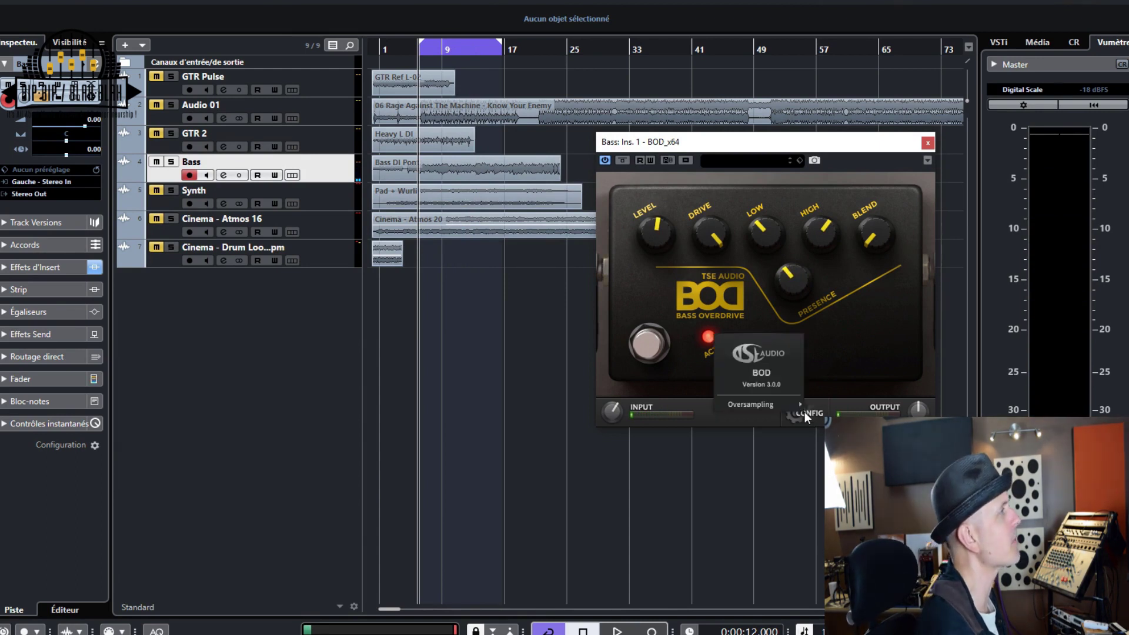
Examine the BOD plug-in's oversampling options and point out its Blend control
mouse_move(790, 405)
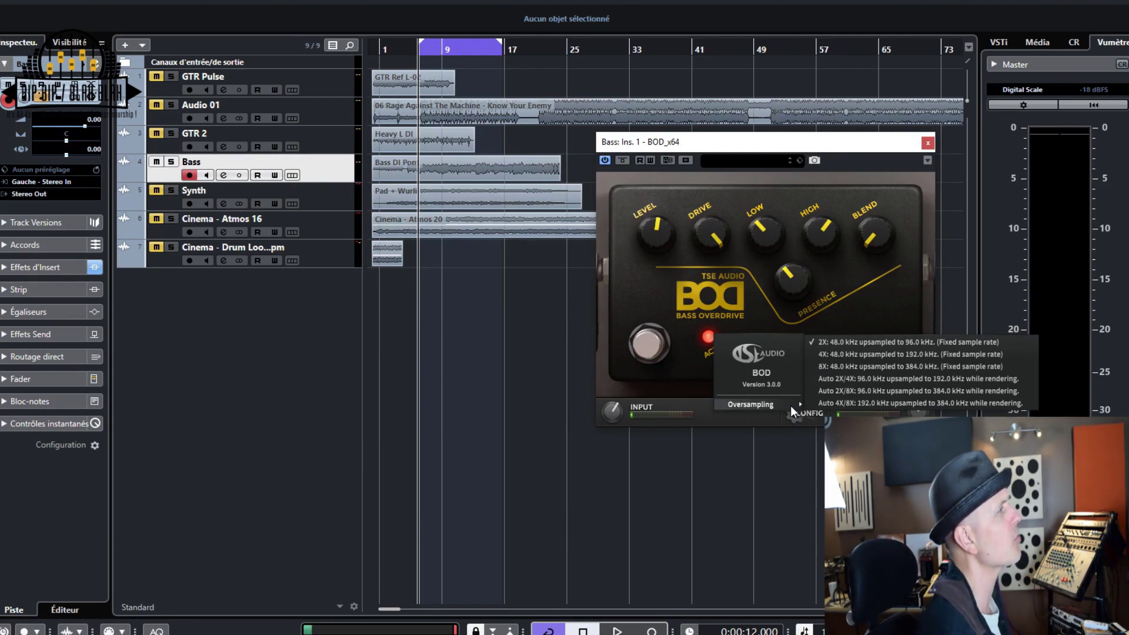
left_click(833, 303)
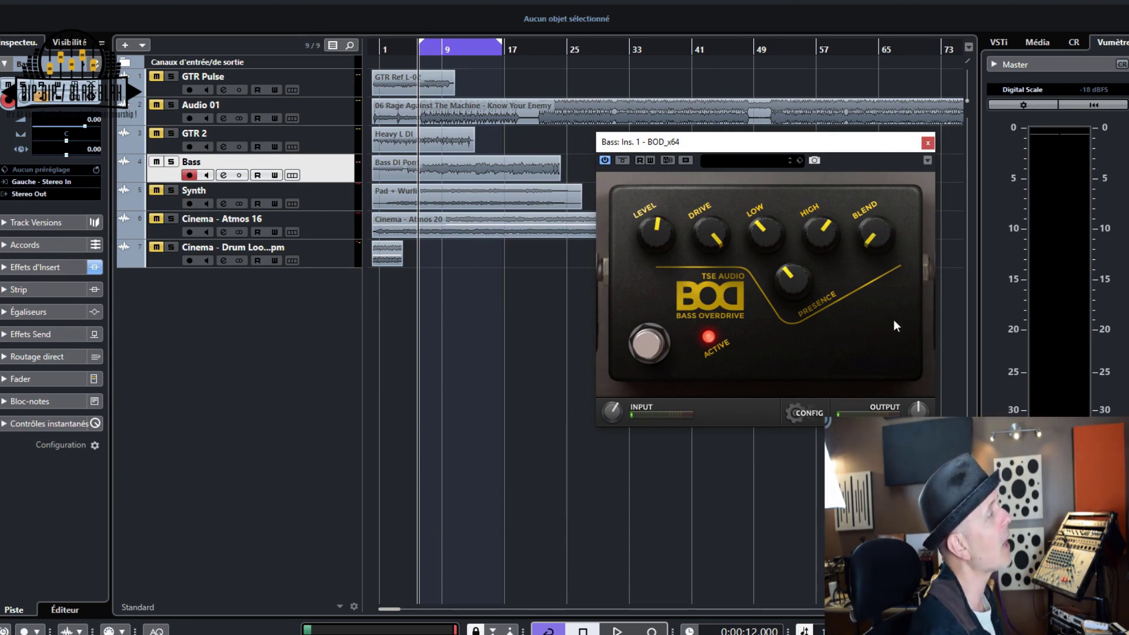
left_click_drag(876, 233, 876, 270)
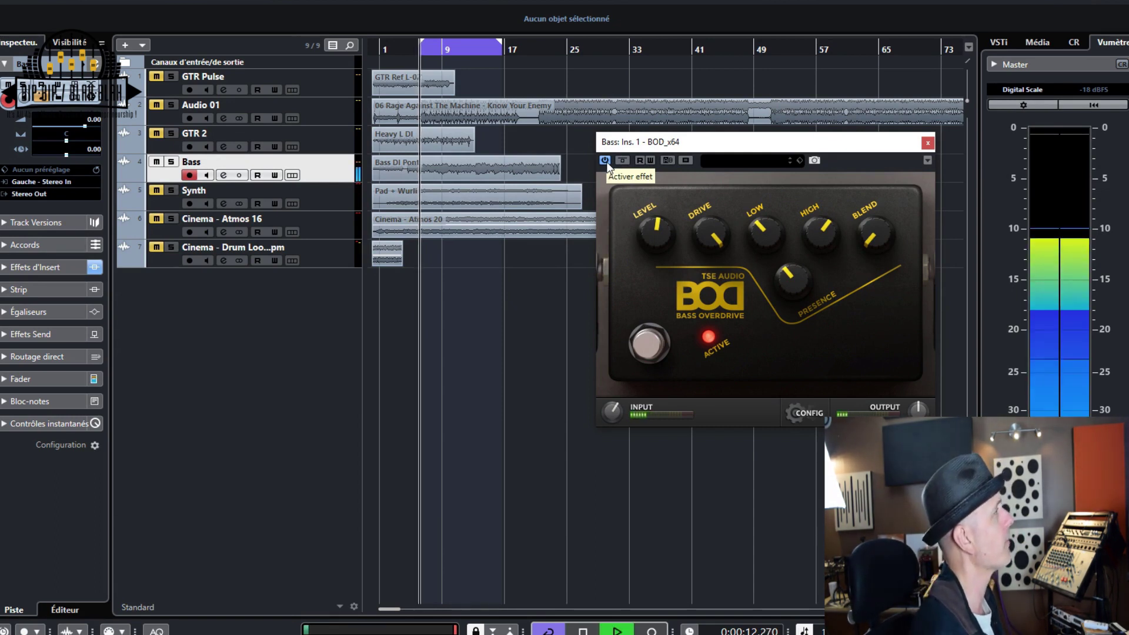
Bypass BOD and mute the Bass track, switch to the unmuted Synth track, and close the BOD window
left_click(605, 160)
left_click(156, 162)
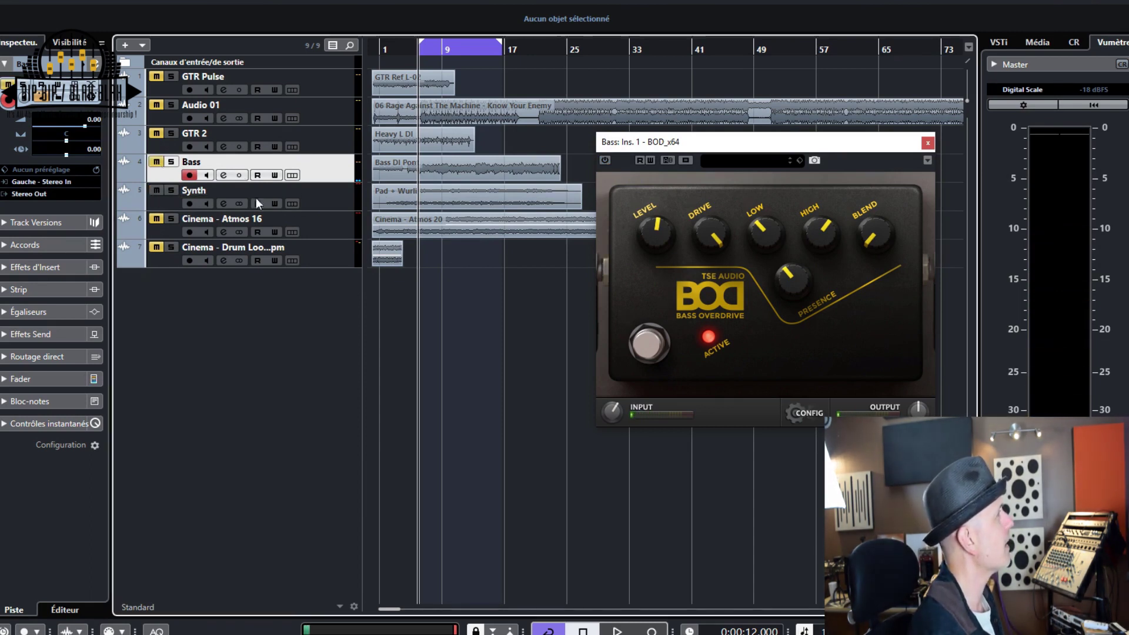
left_click(316, 200)
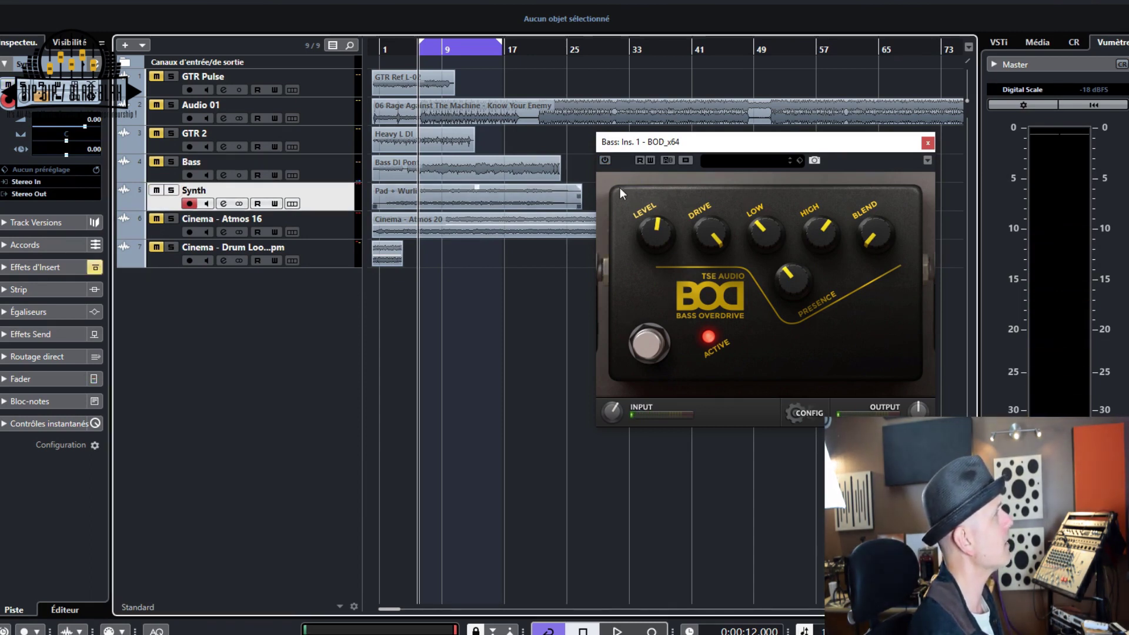
left_click(927, 143)
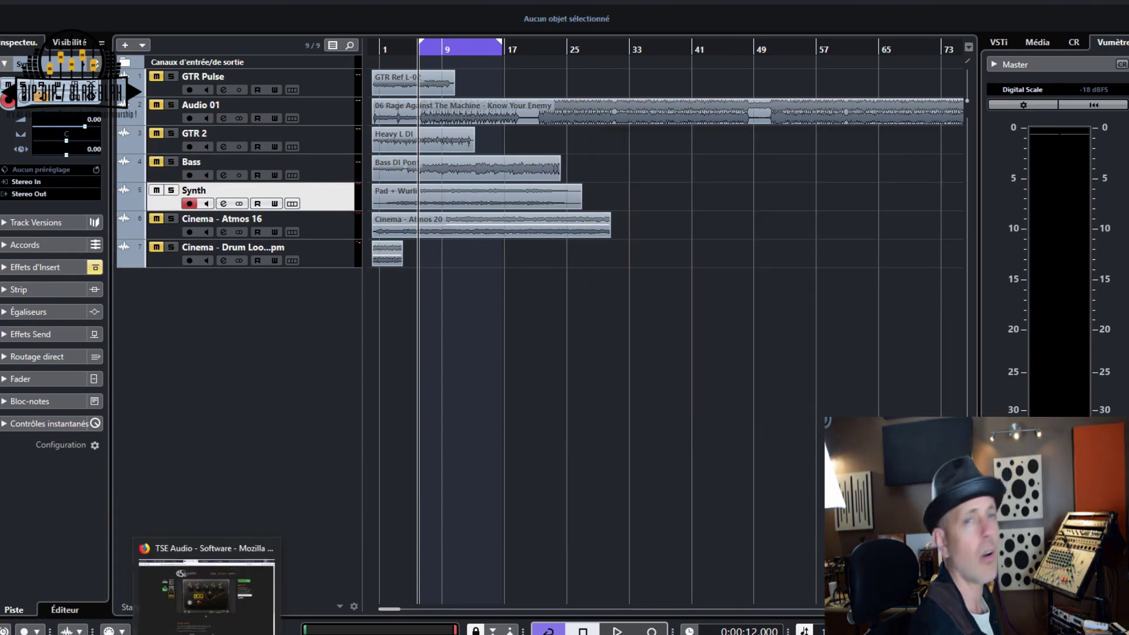
Switch to the browser and look over the Stereo Tool v3 and BitterSweet v3 plug-ins on the Flux freeware page
left_click(206, 582)
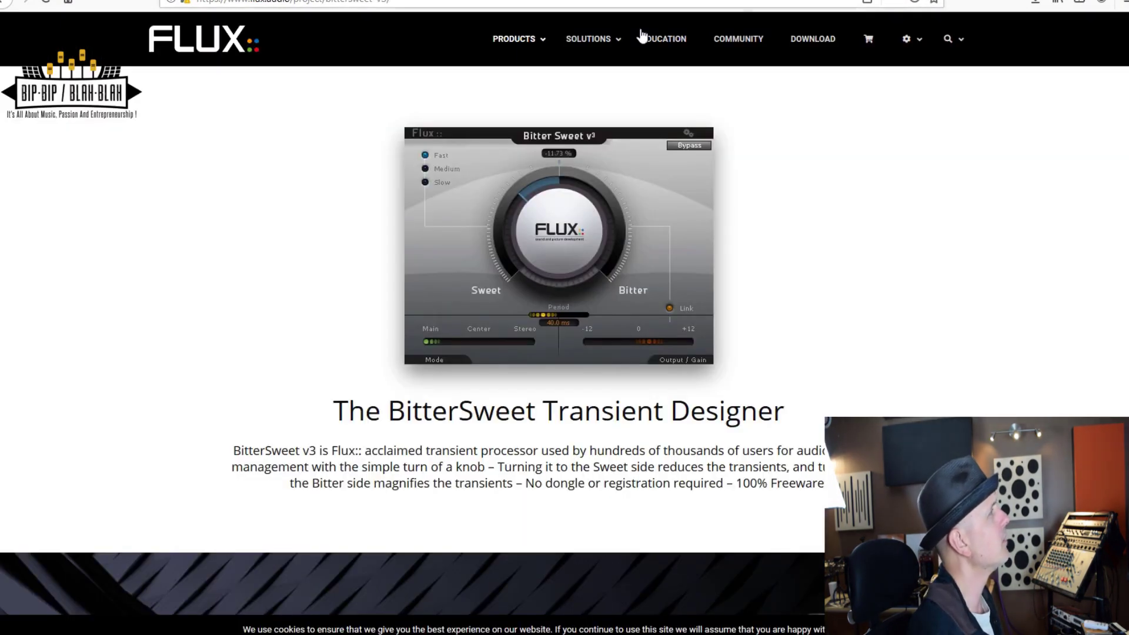
mouse_move(510, 49)
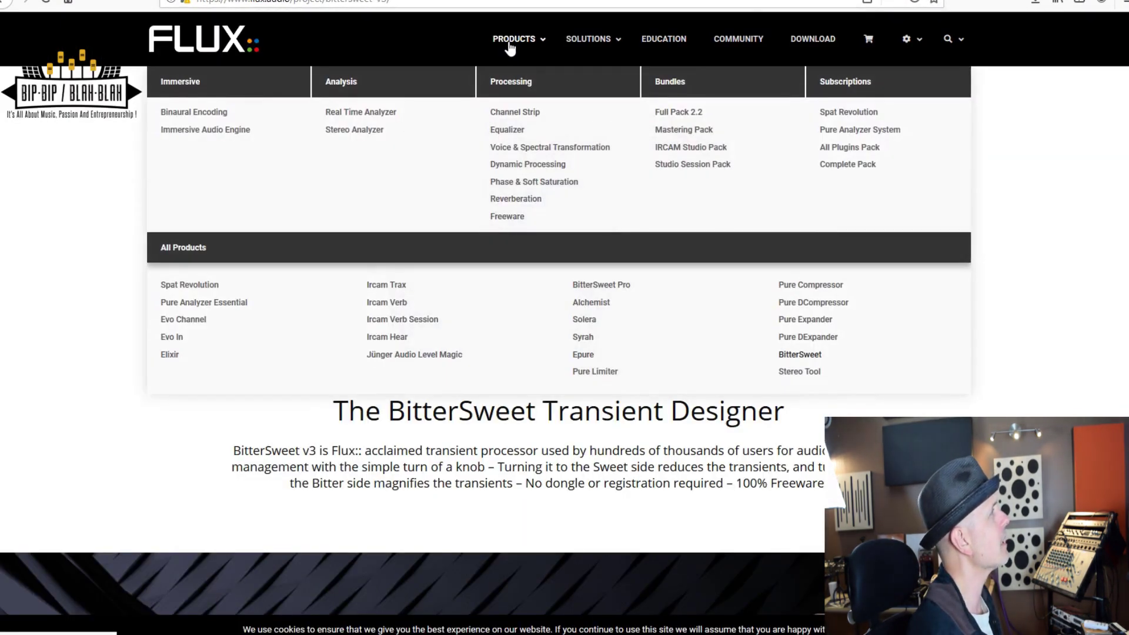
left_click(509, 216)
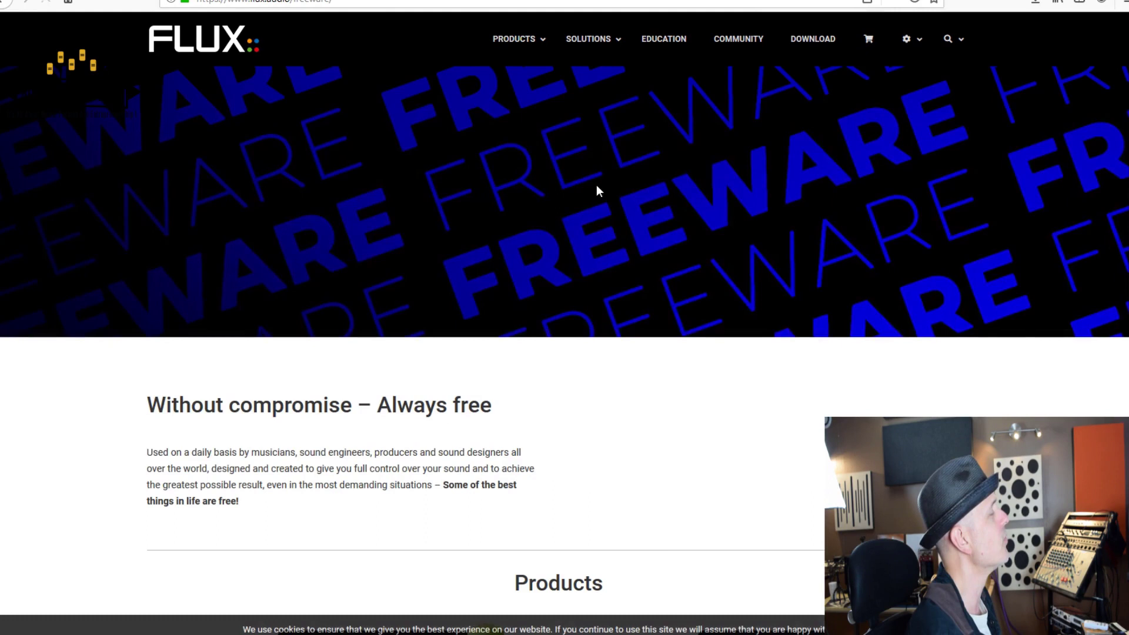
scroll(502, 261, "down", 5)
scroll(506, 279, "down", 4)
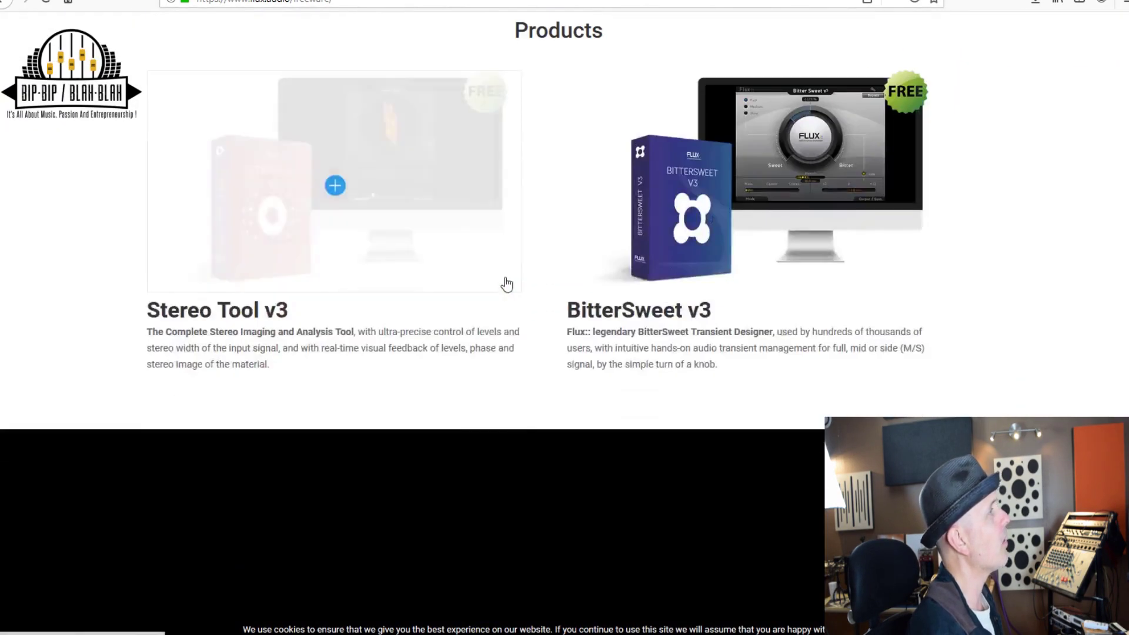
scroll(488, 259, "up", 3)
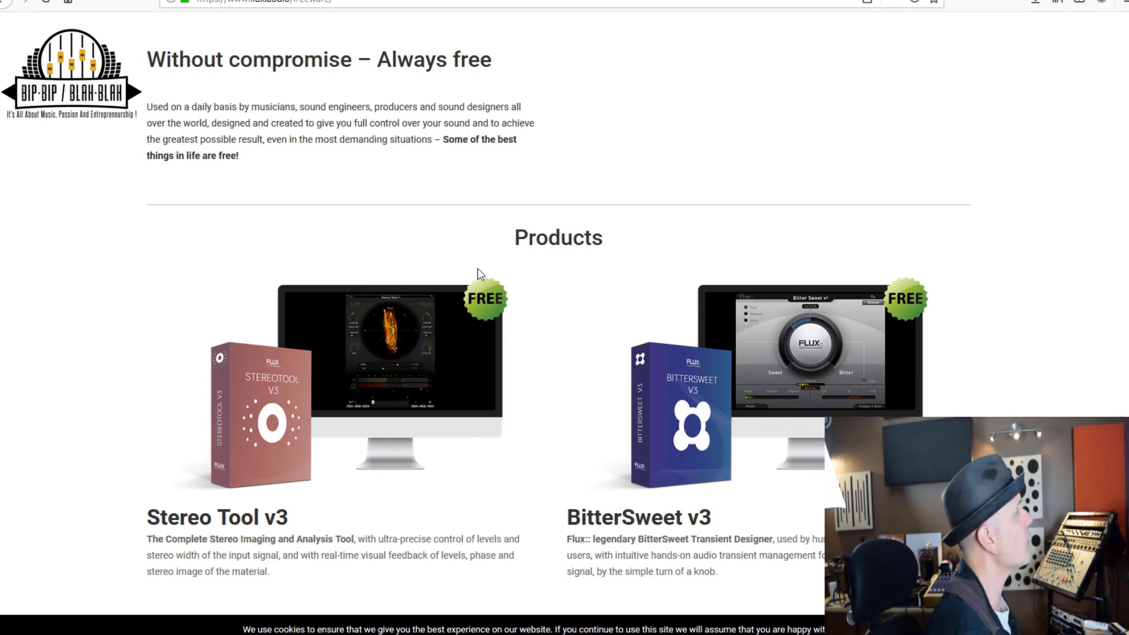
left_click(410, 362)
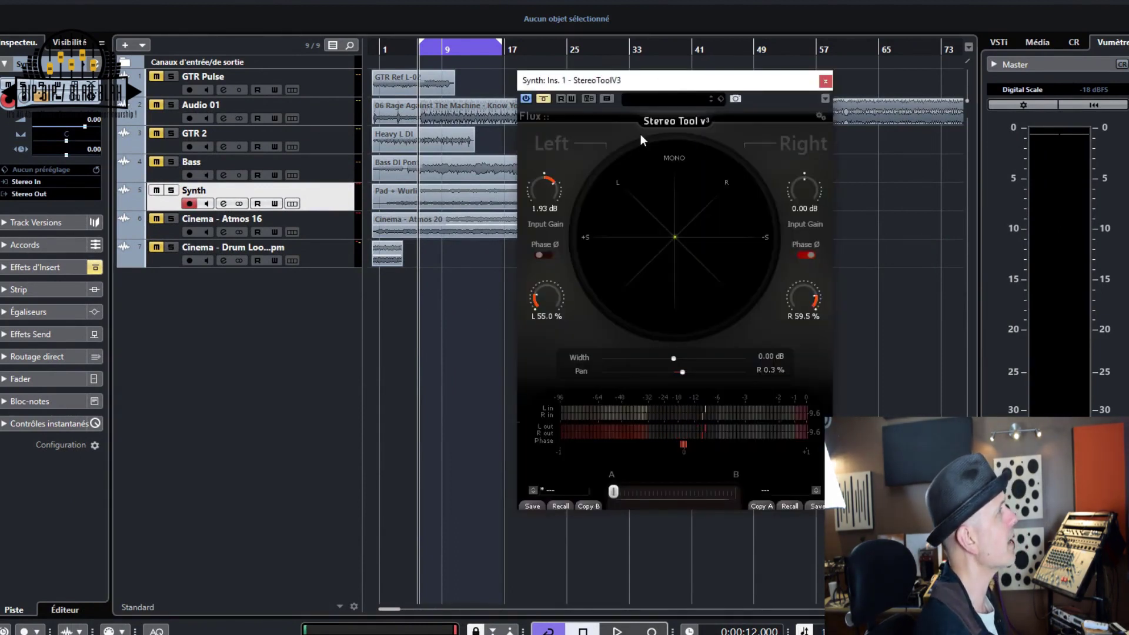
Reset the Synth track's Stereo Tool v3 controls, with left input gain at 0.00 dB, and start playback
left_click_drag(535, 192, 543, 226)
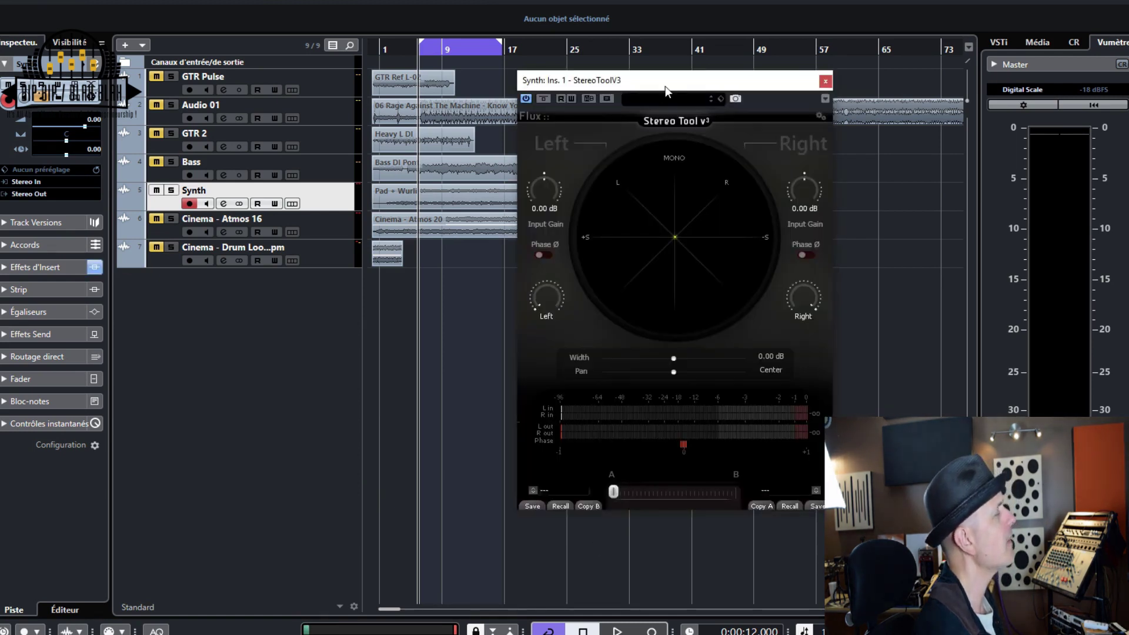
left_click_drag(666, 90, 661, 90)
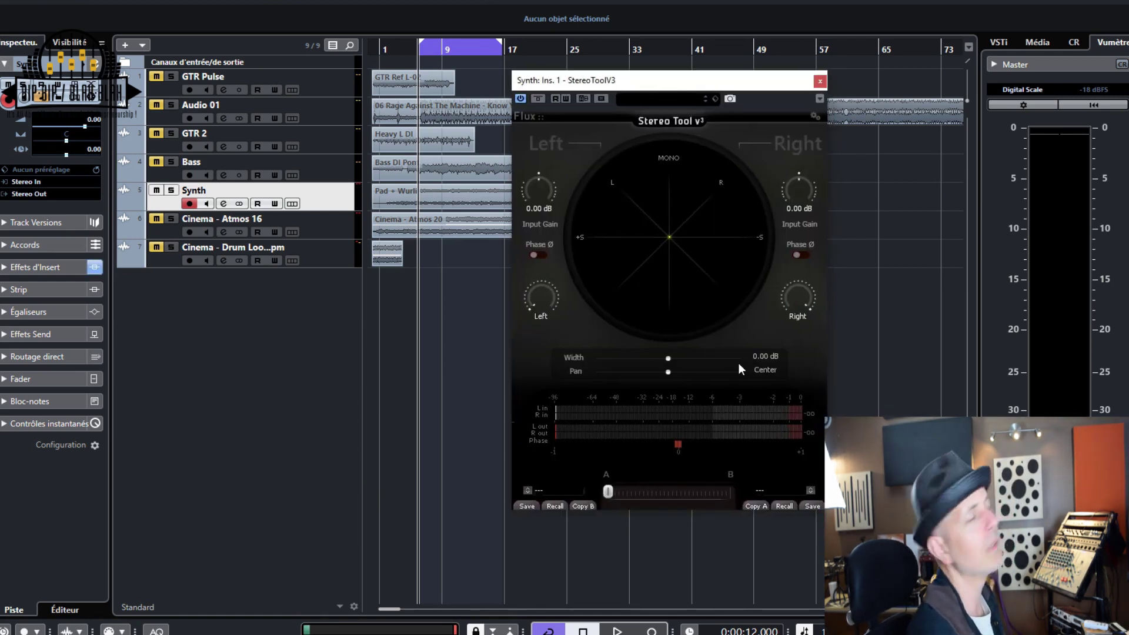
key("space")
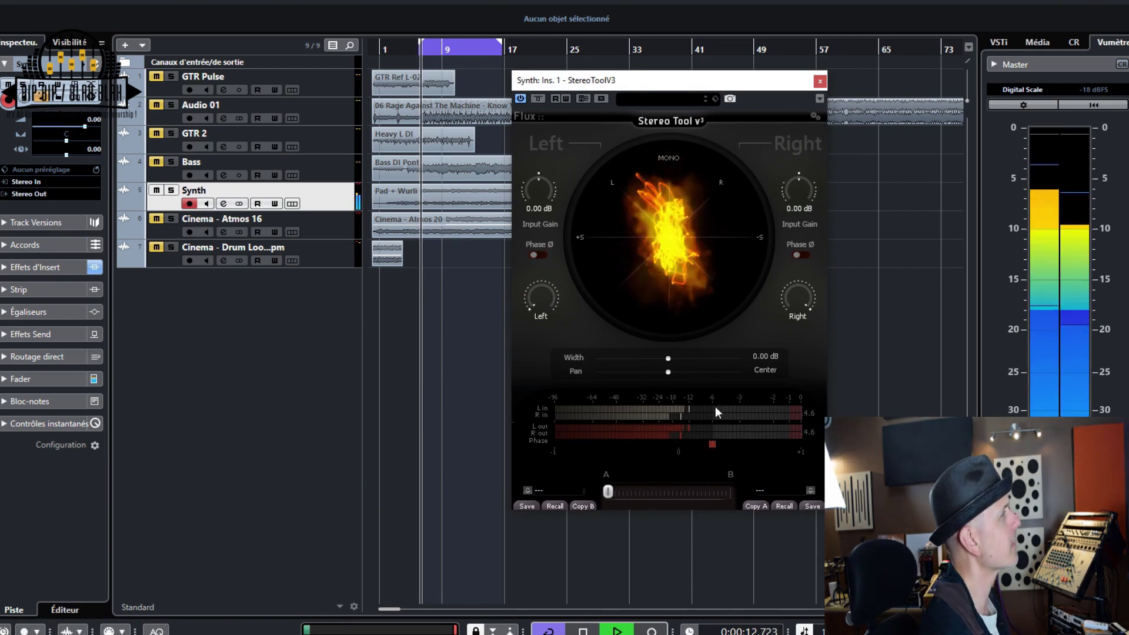
Widen the Synth's stereo image to a Width of 12.00 dB in Stereo Tool, keep Pan near centre, and stop playback
mouse_move(666, 359)
left_mouse_down()
mouse_move(749, 364)
mouse_move(635, 372)
mouse_move(592, 359)
mouse_move(682, 386)
mouse_move(673, 380)
left_mouse_up()
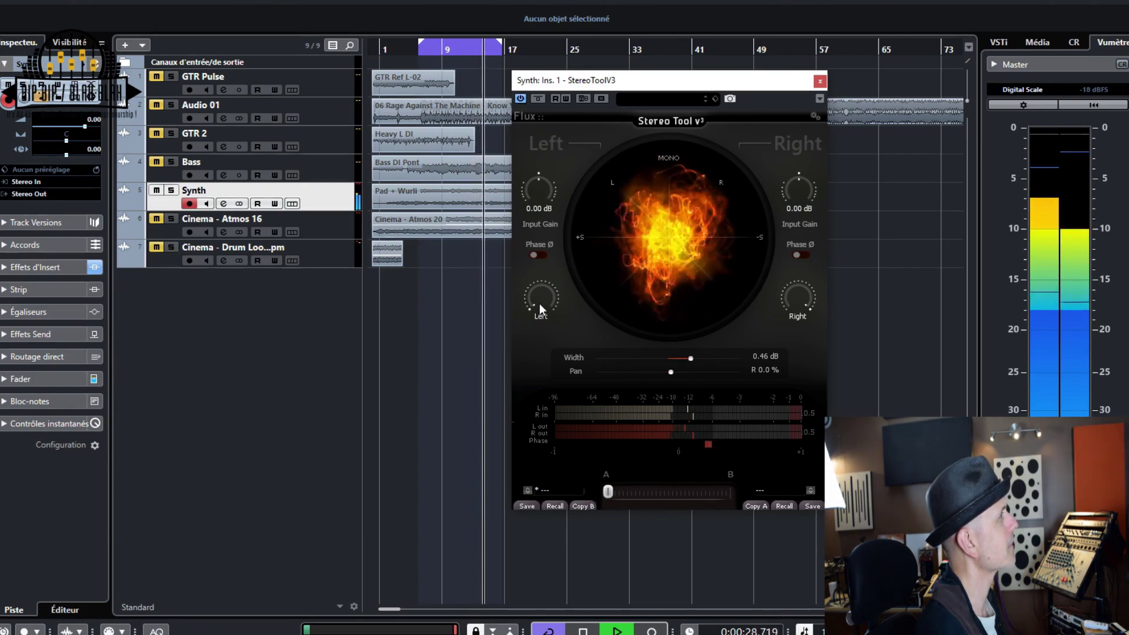
key("space")
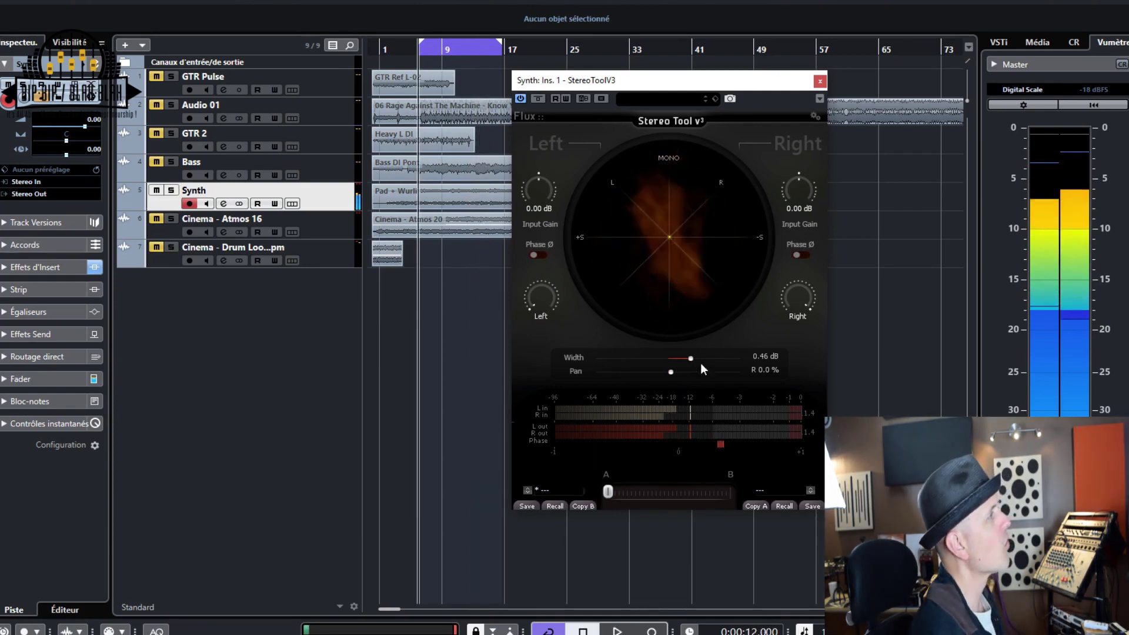
left_click_drag(691, 358, 770, 362)
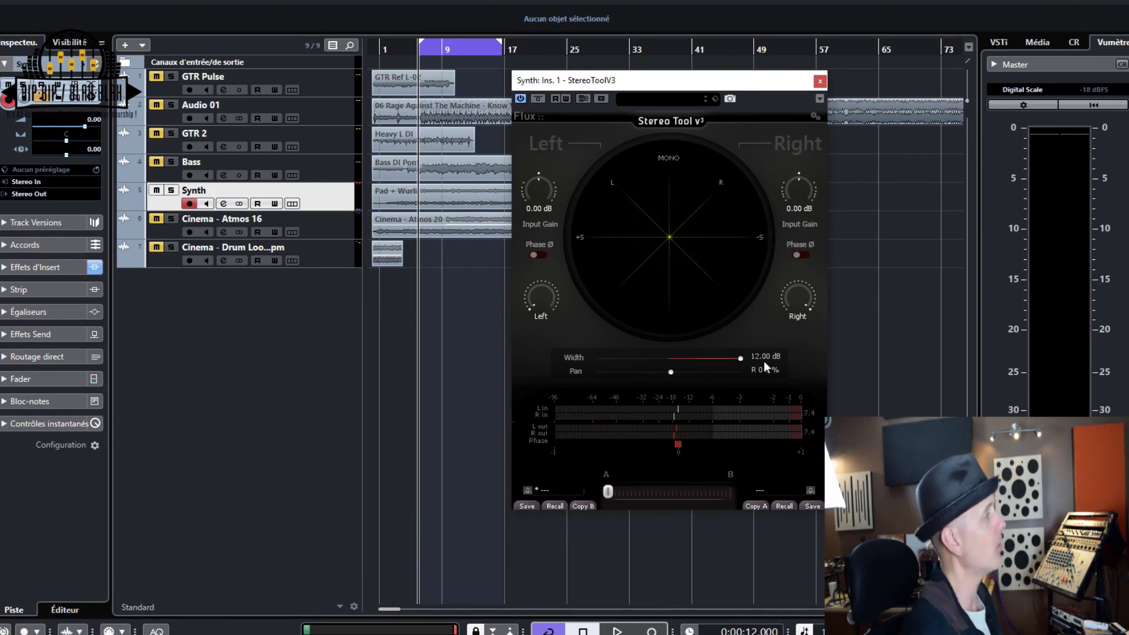
mouse_move(669, 372)
left_mouse_down()
mouse_move(770, 372)
mouse_move(629, 368)
mouse_move(668, 370)
left_mouse_up()
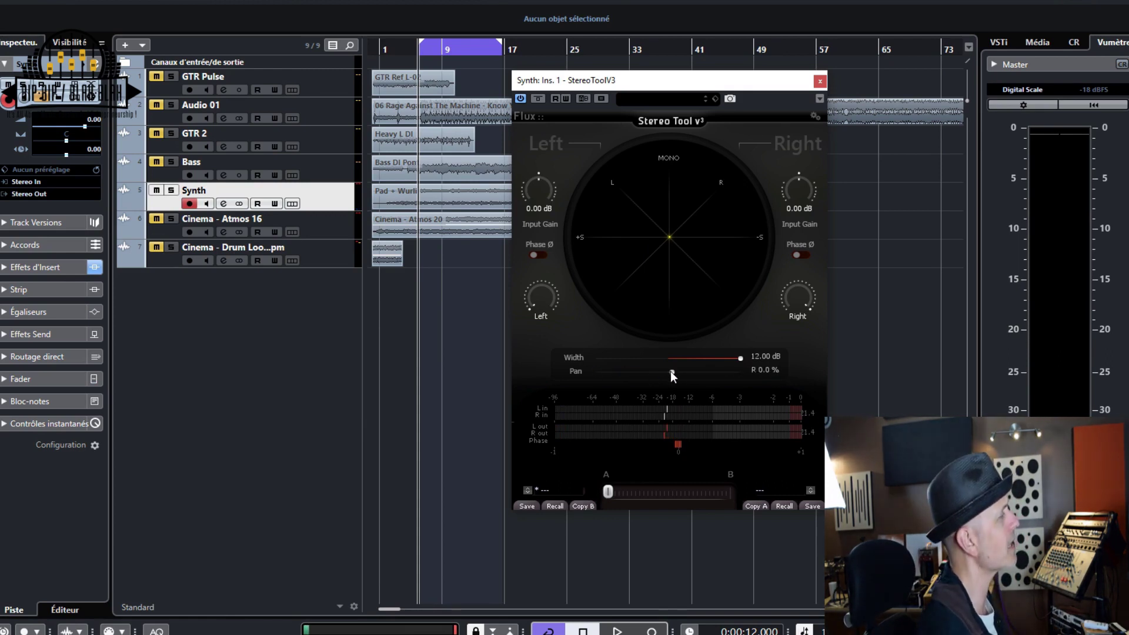
left_click_drag(802, 297, 531, 144)
left_click_drag(533, 100, 528, 154)
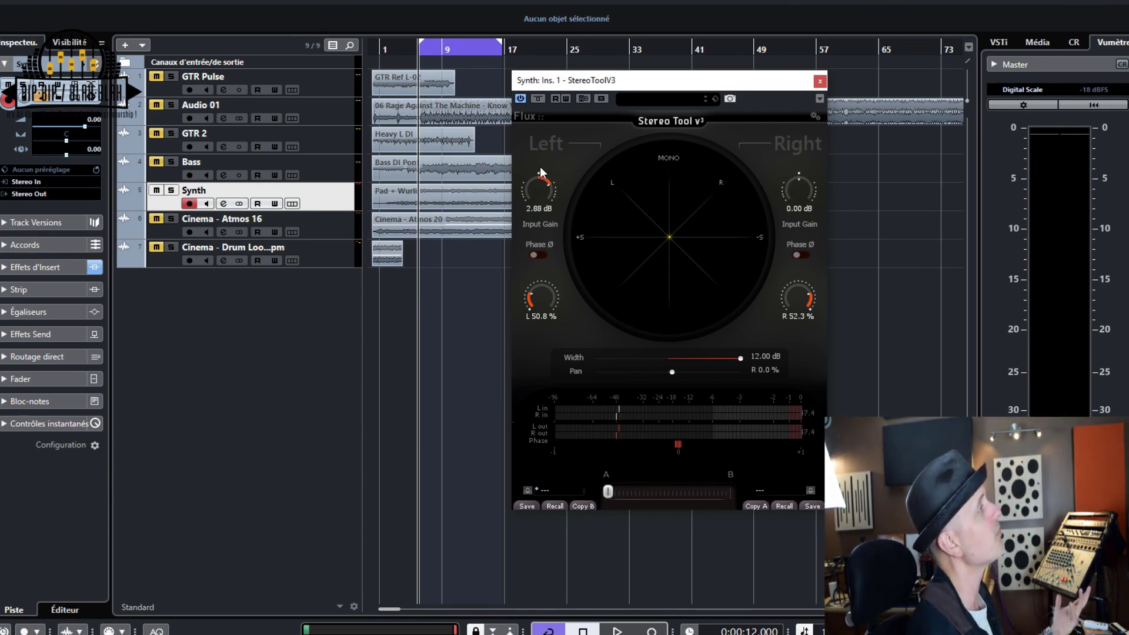
mouse_move(538, 194)
left_mouse_down()
mouse_move(545, 176)
mouse_move(542, 208)
left_mouse_up()
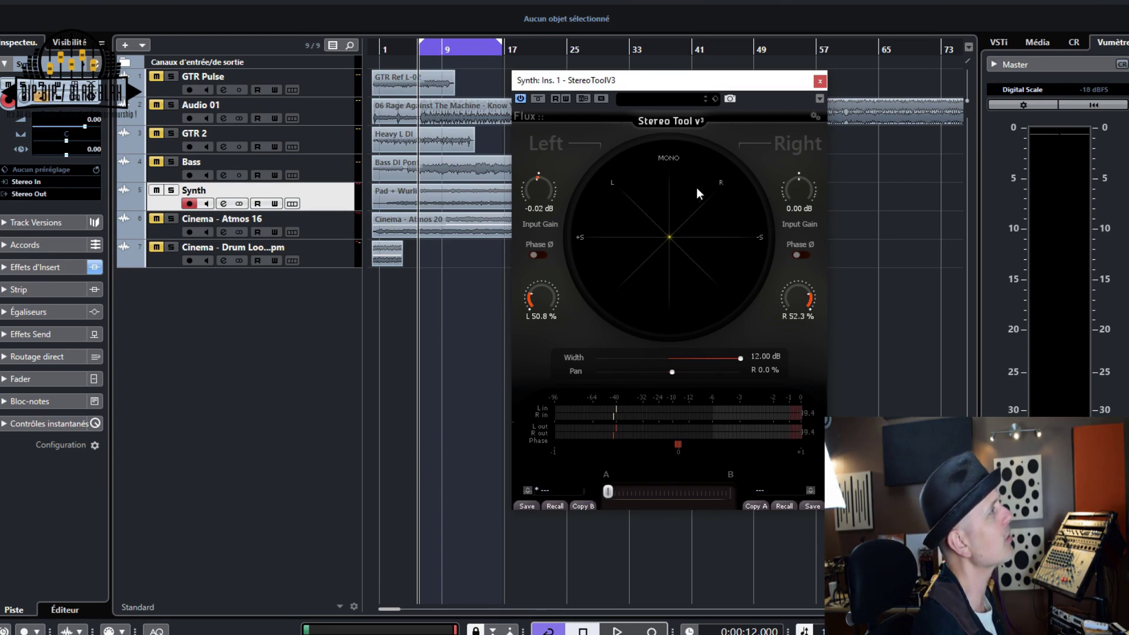
left_click_drag(802, 186, 803, 181)
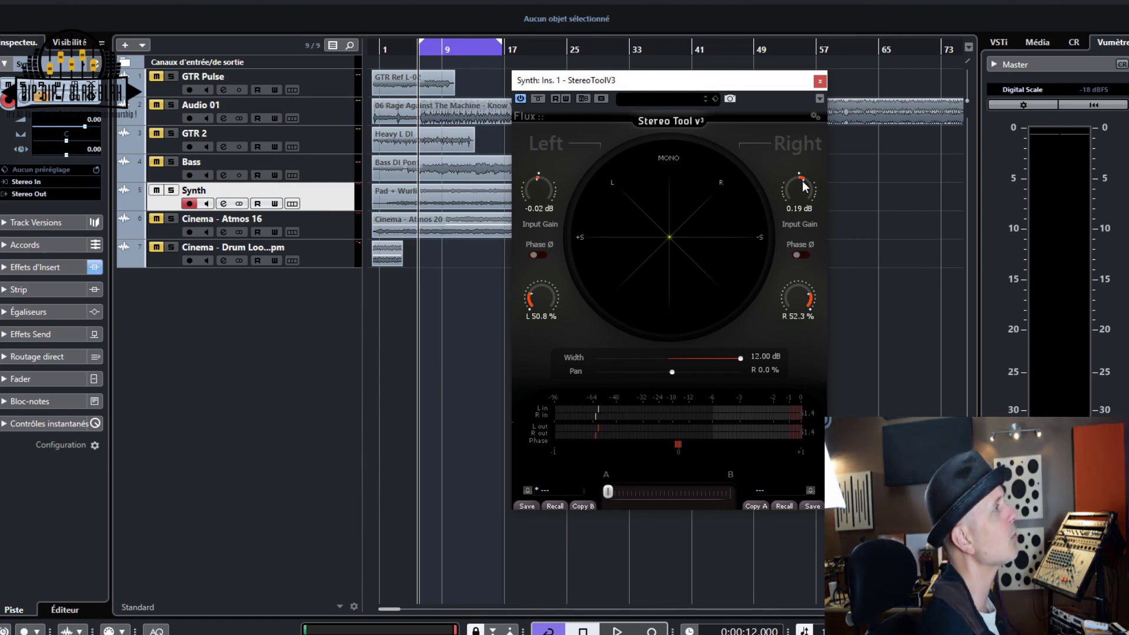
left_click(802, 254)
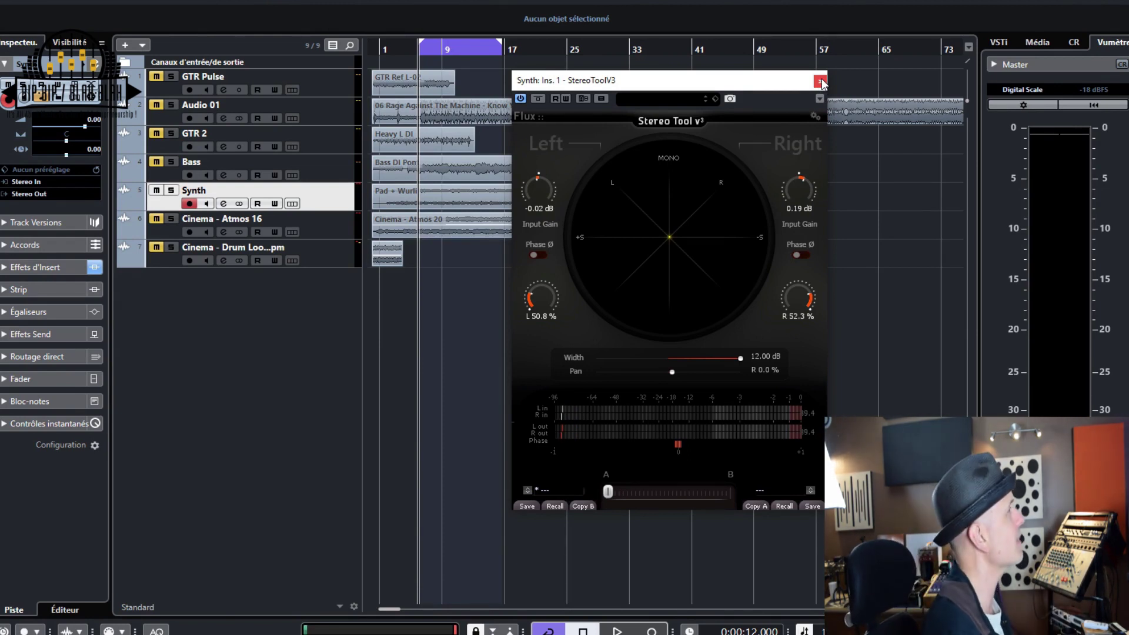
Close Stereo Tool, bypass the Synth track's inserts, and bring up BitterSweet v3 from the Cinema - Drum Loop track
left_click(819, 80)
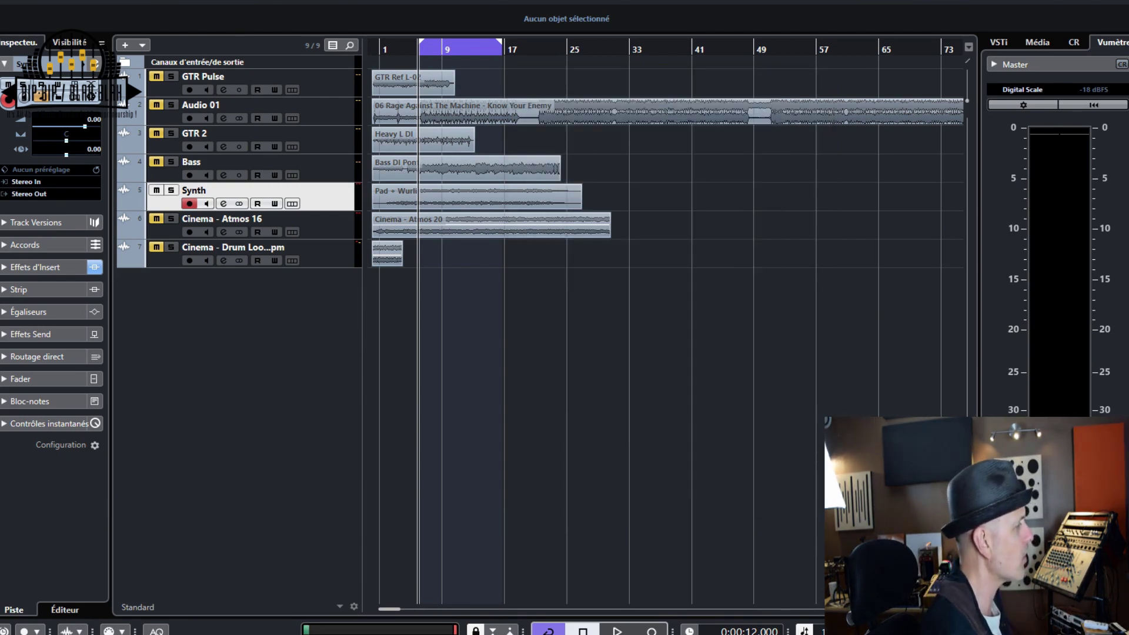
left_click(95, 267)
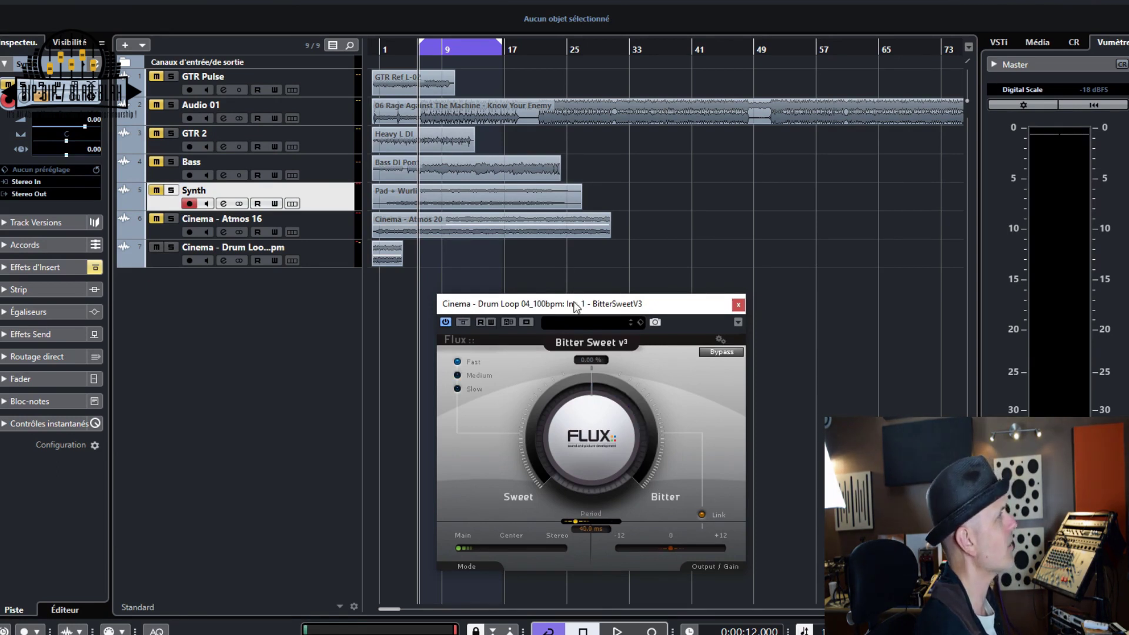
left_click_drag(574, 303, 619, 267)
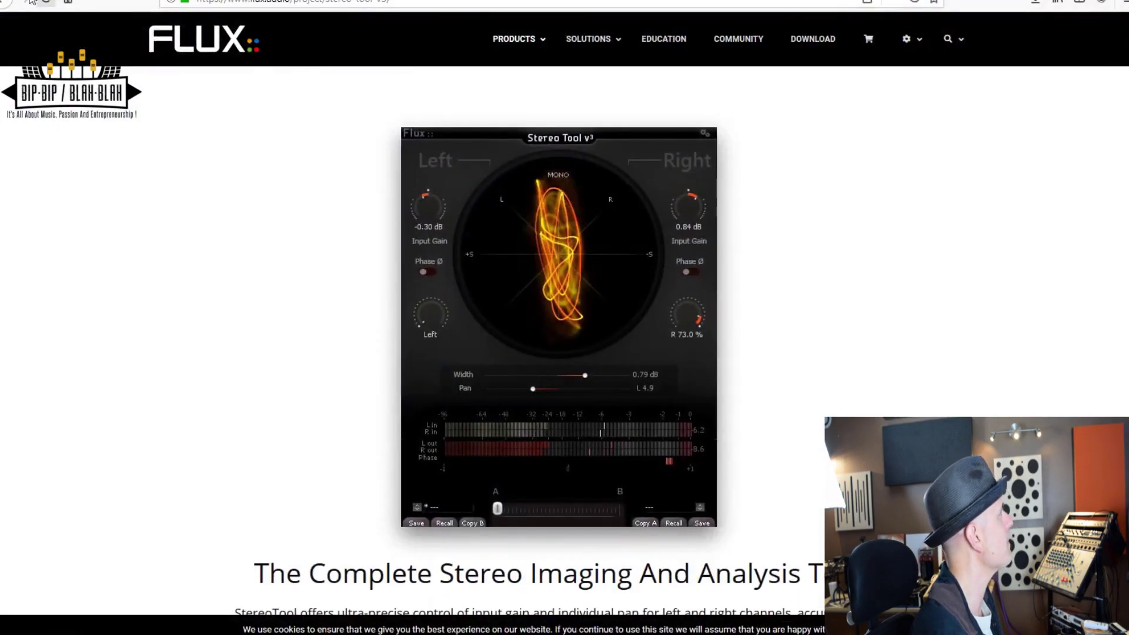
Return to the Flux freeware page in the browser and open the BitterSweet v3 product
left_click(11, 3)
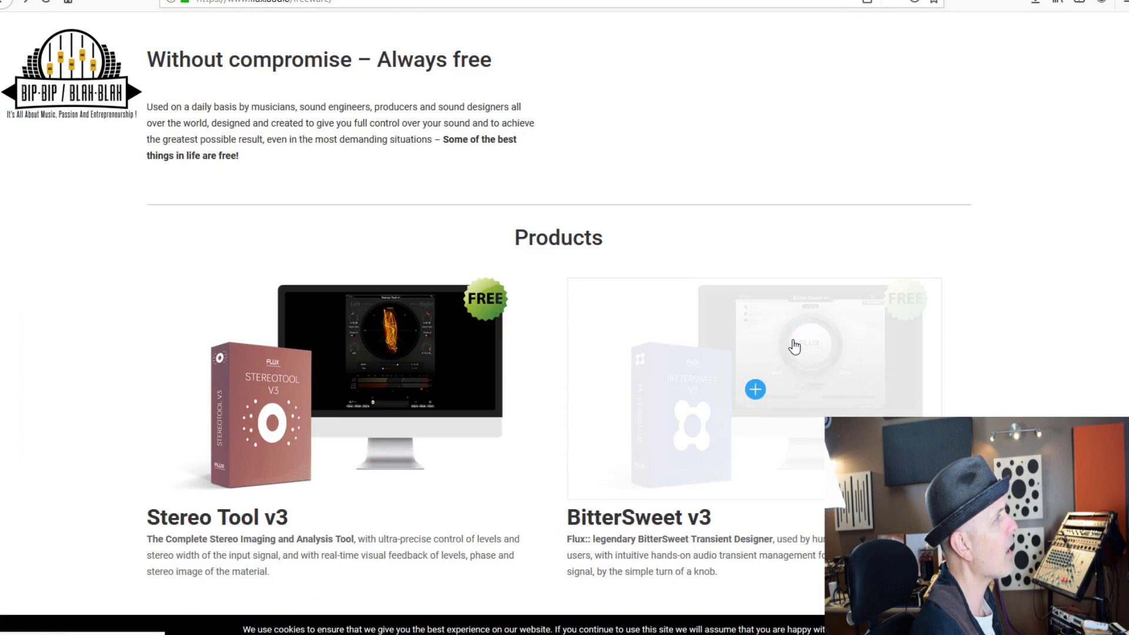
left_click(791, 346)
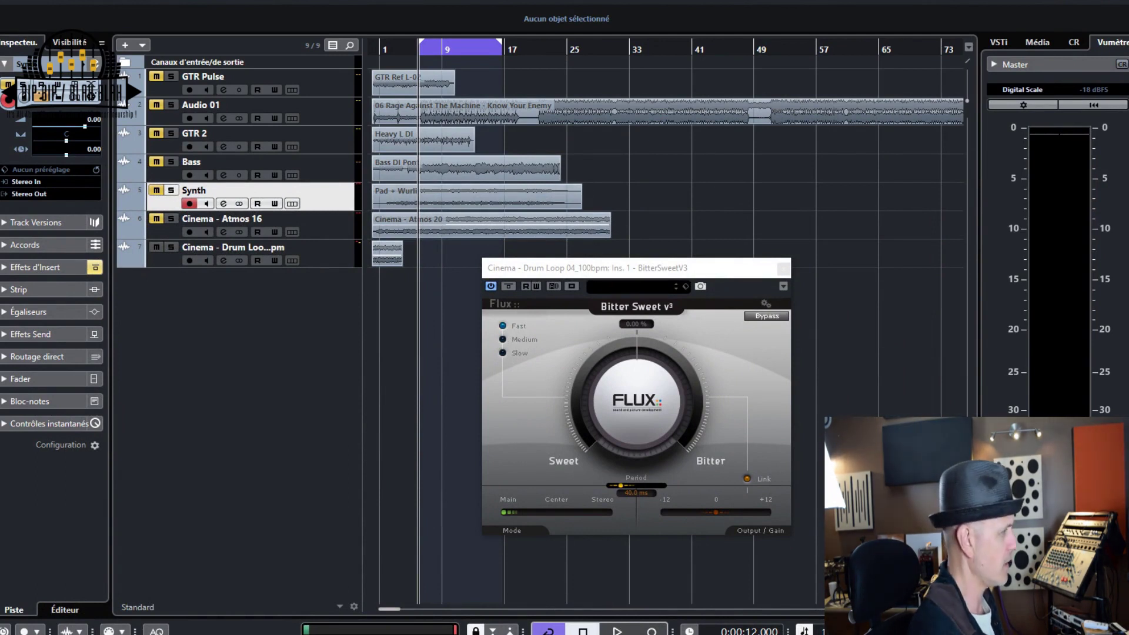
Select the Cinema - Drum Loop track in Cubase, fit the cycle range to its event, and play the loop
key("Down")
key("Down")
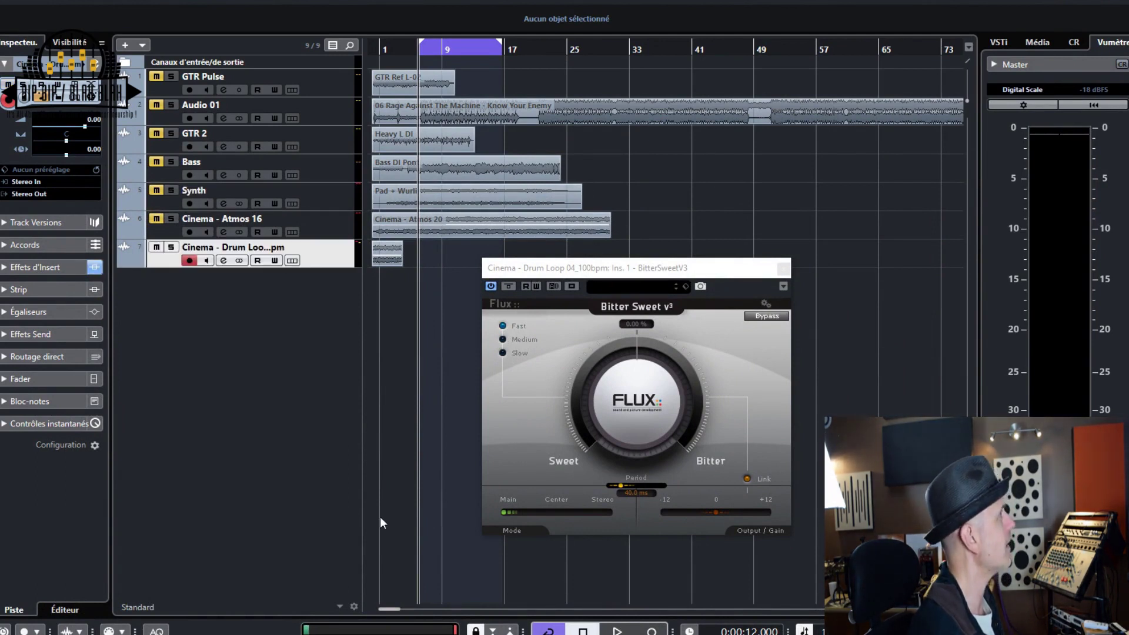
left_click(390, 257)
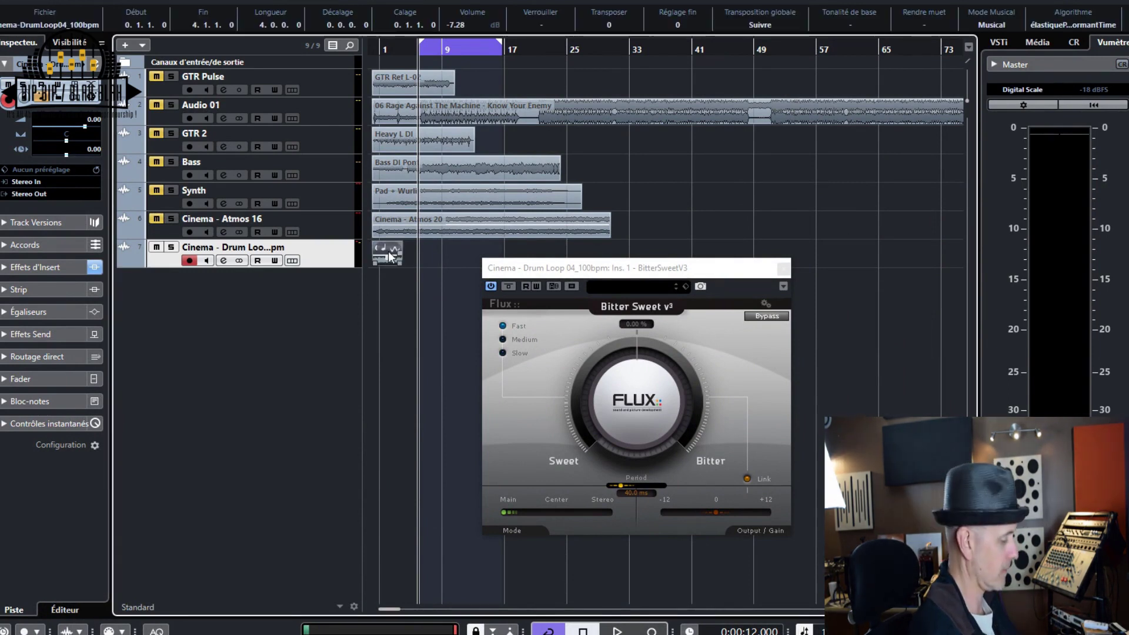
key("p")
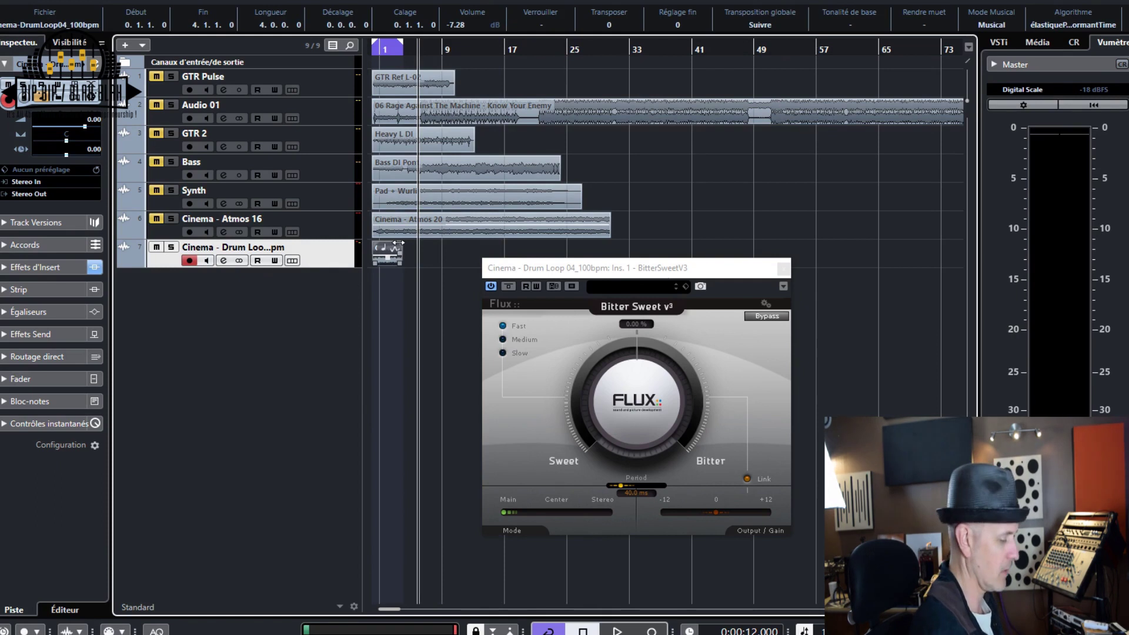
key("space")
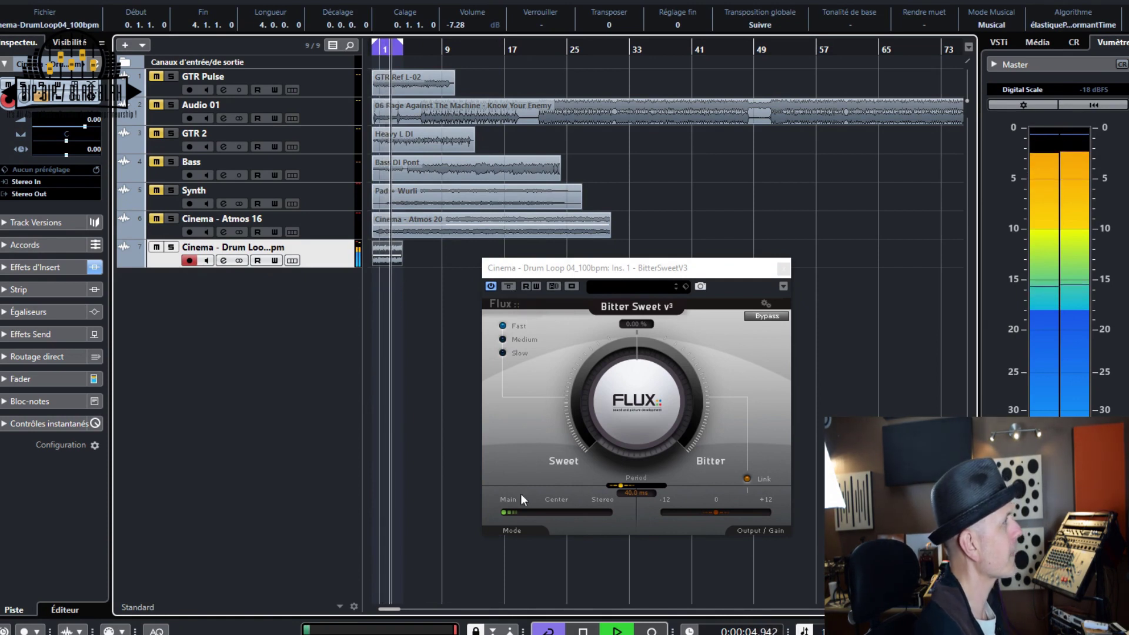
key("space")
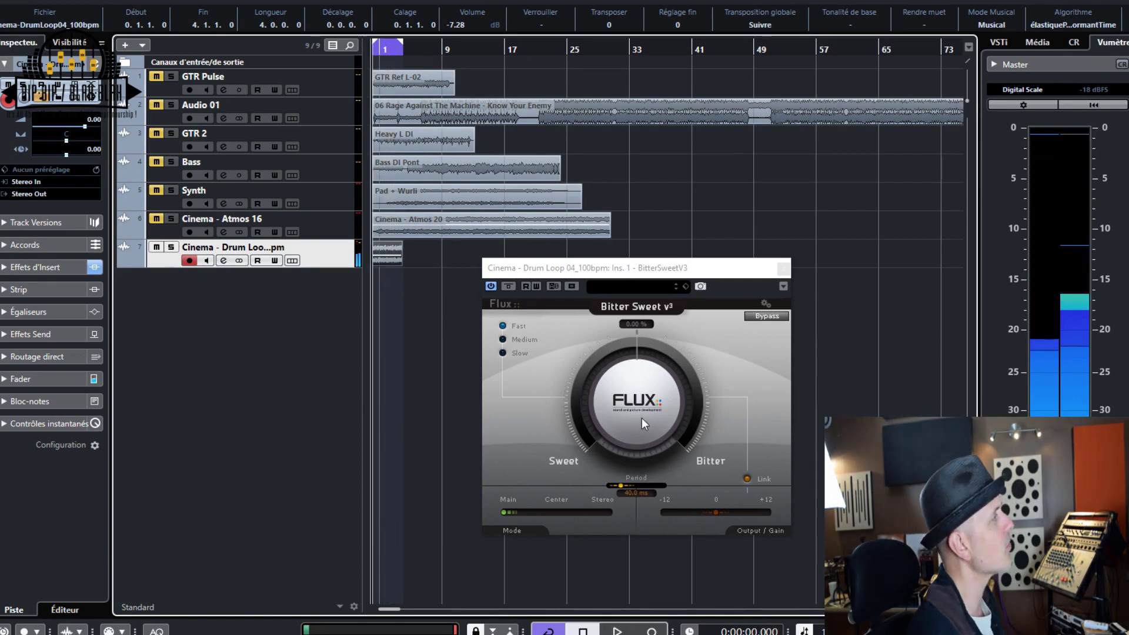
Audition BitterSweet at -100.00 % and 50.78 % with Link off, set the amount to 0.05 %, and stop playback
left_click_drag(641, 408, 622, 632)
key("space")
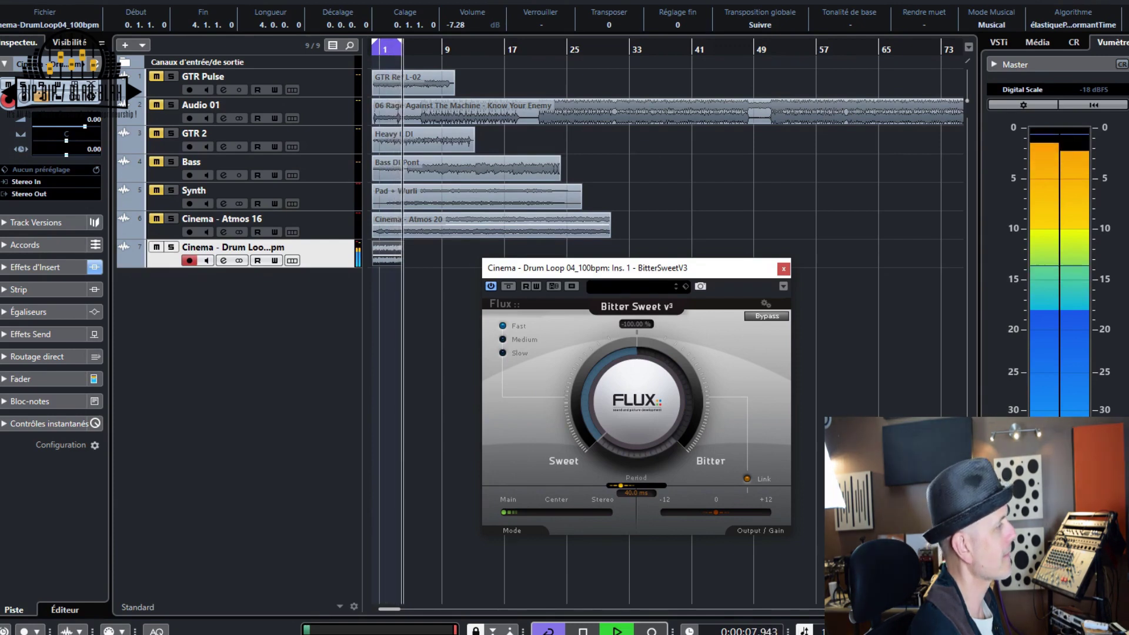
double_click(637, 400)
left_click_drag(639, 394, 640, 392)
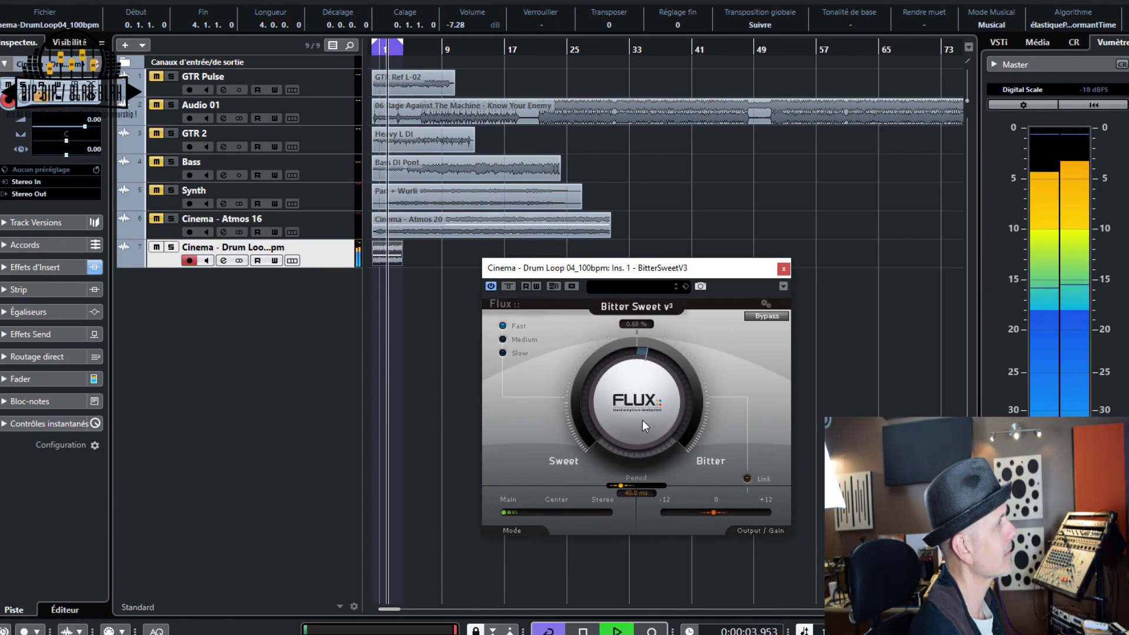
left_click_drag(640, 416, 649, 251)
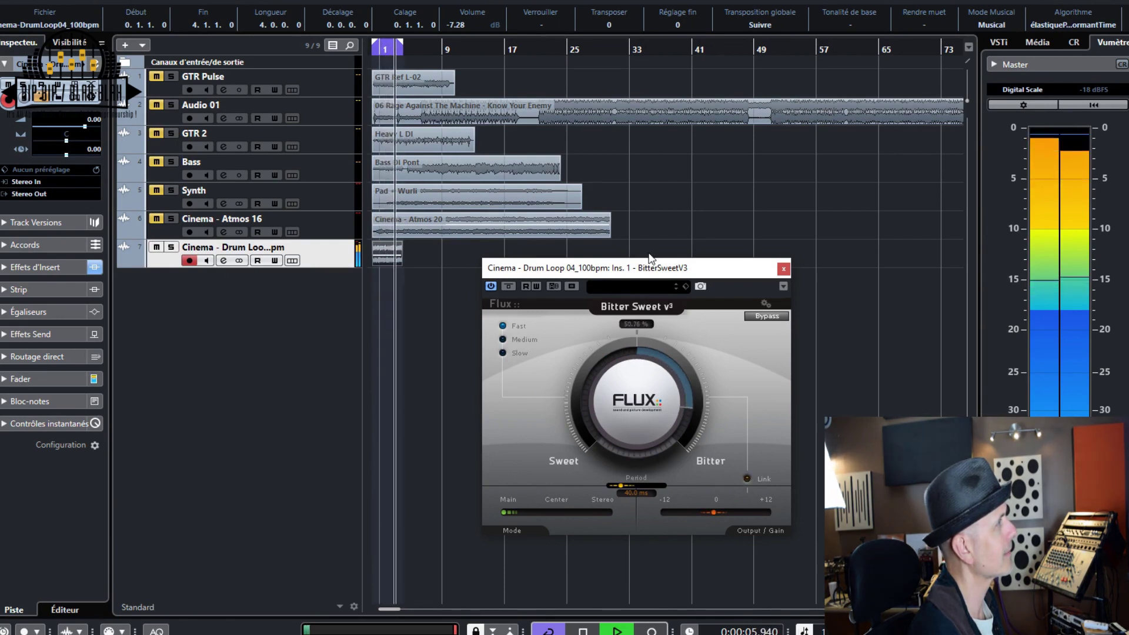
left_click_drag(640, 353, 650, 439)
key("space")
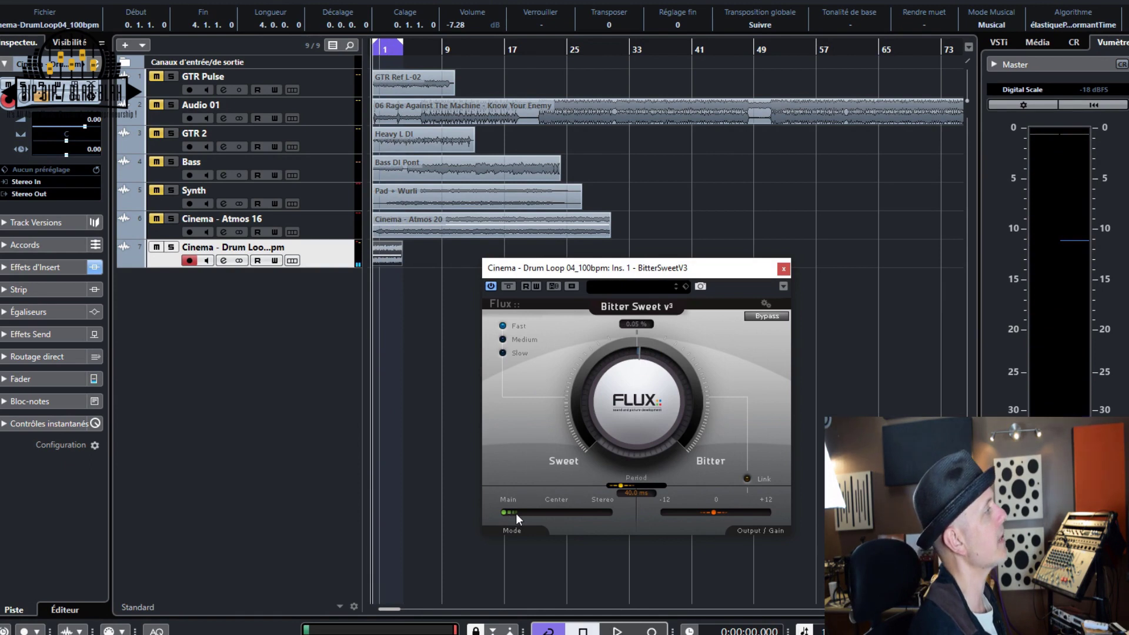
Set BitterSweet's Mode to Center and audition the amount knob on the drum loop, leaving it at -0.01 %
left_click_drag(557, 514, 607, 513)
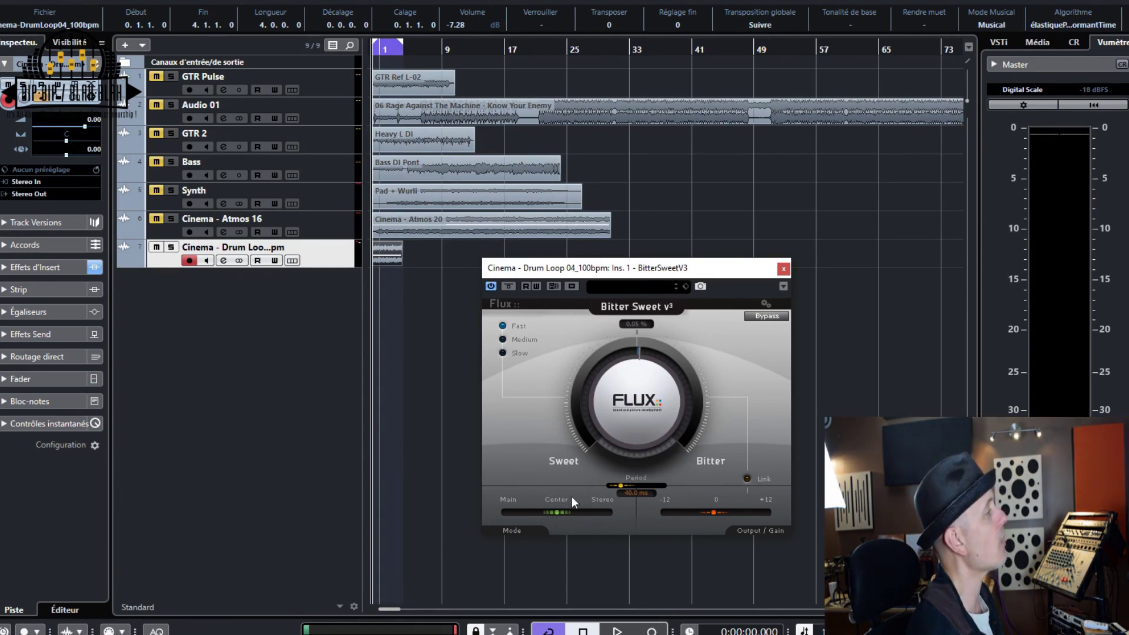
key("space")
left_click_drag(637, 404, 649, 432)
key("space")
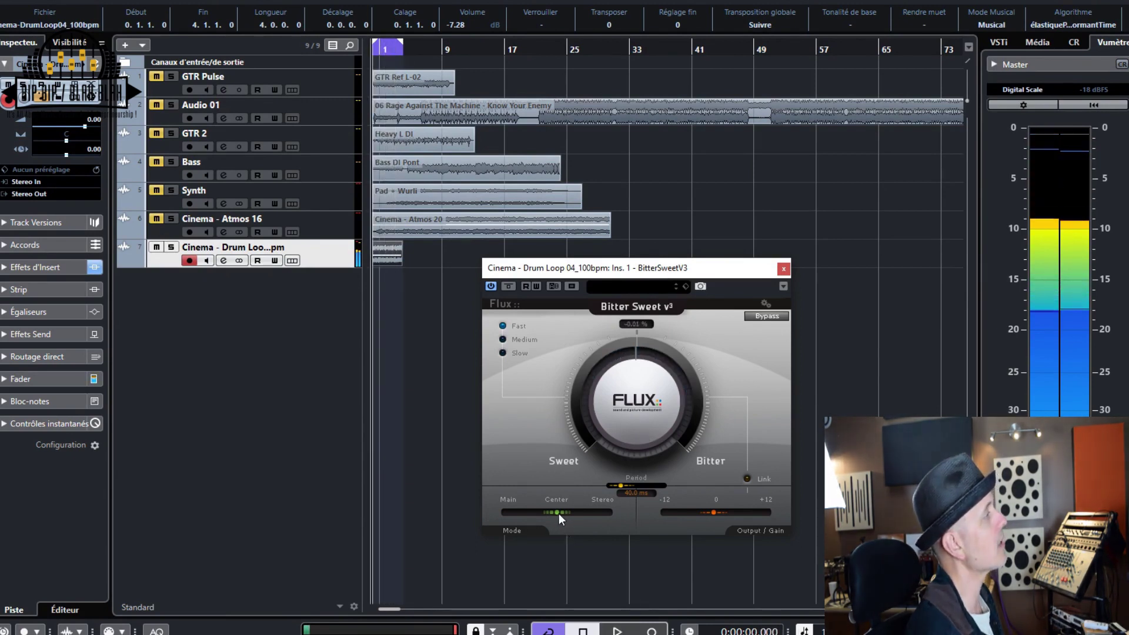
Audition BitterSweet in Stereo mode at -23.28 %, choose the Slow response, and close the plug-in window
key("space")
left_click_drag(634, 408, 634, 456)
key("space")
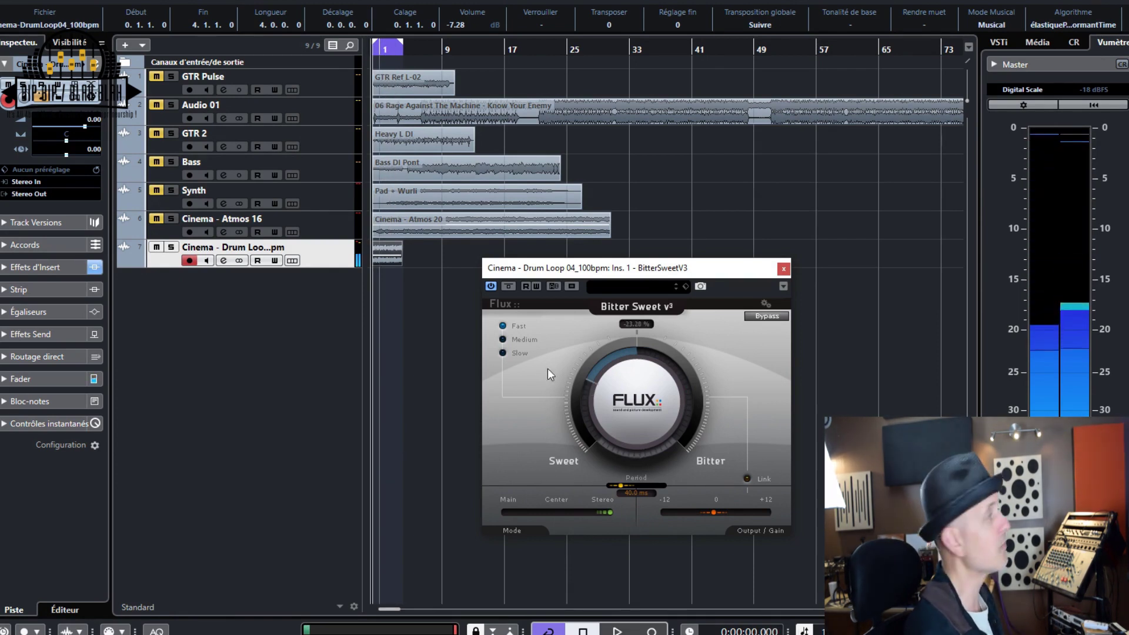
left_click(502, 339)
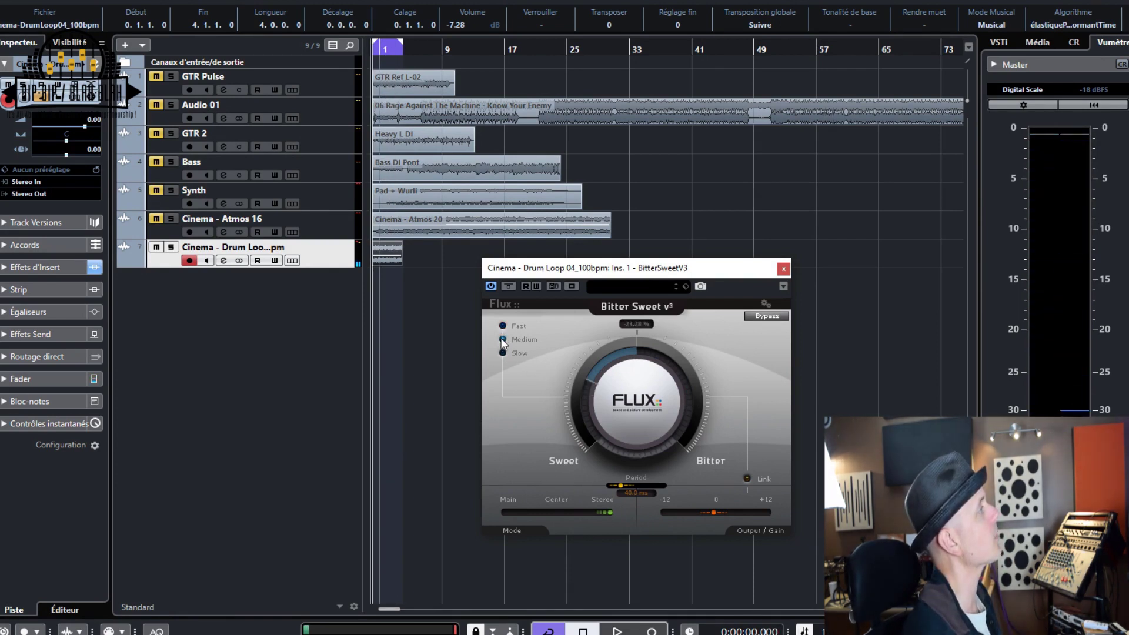
left_click(502, 354)
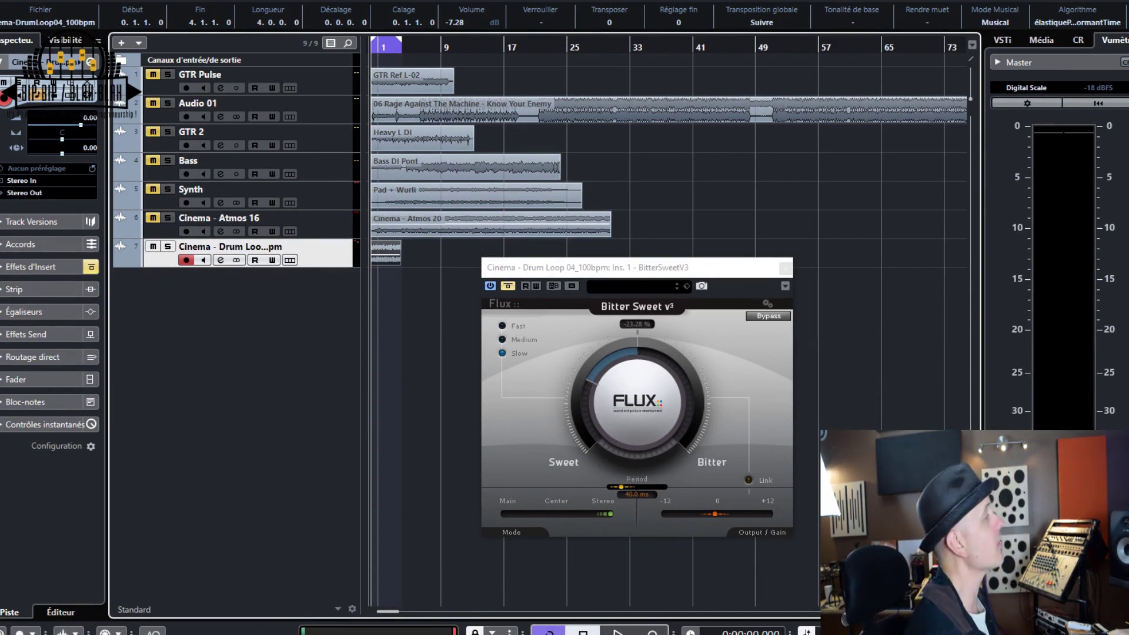
left_click(785, 268)
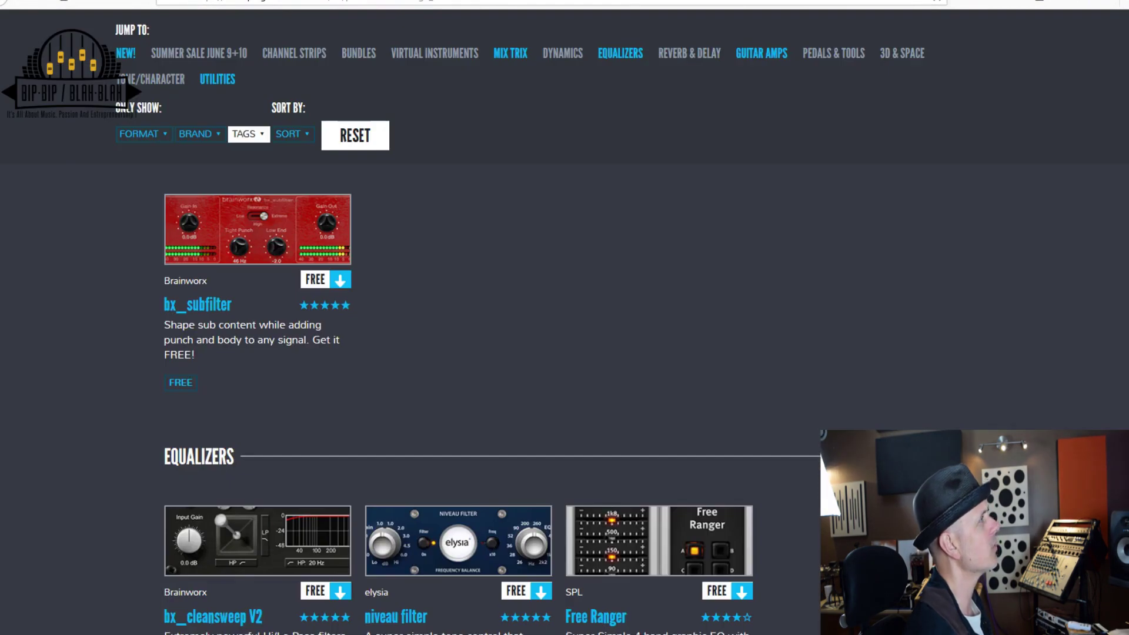
Look over the free plug-ins on the Plugin Alliance page, including bx_subfilter and the free equalizers
scroll(760, 218, "up", 5)
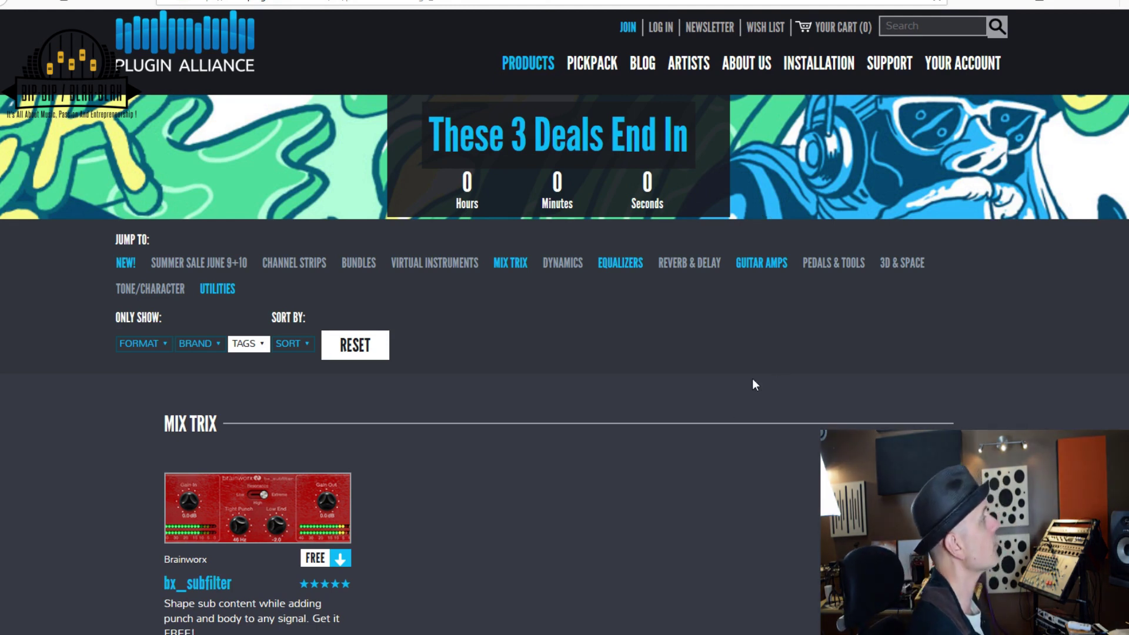
scroll(704, 442, "down", 3)
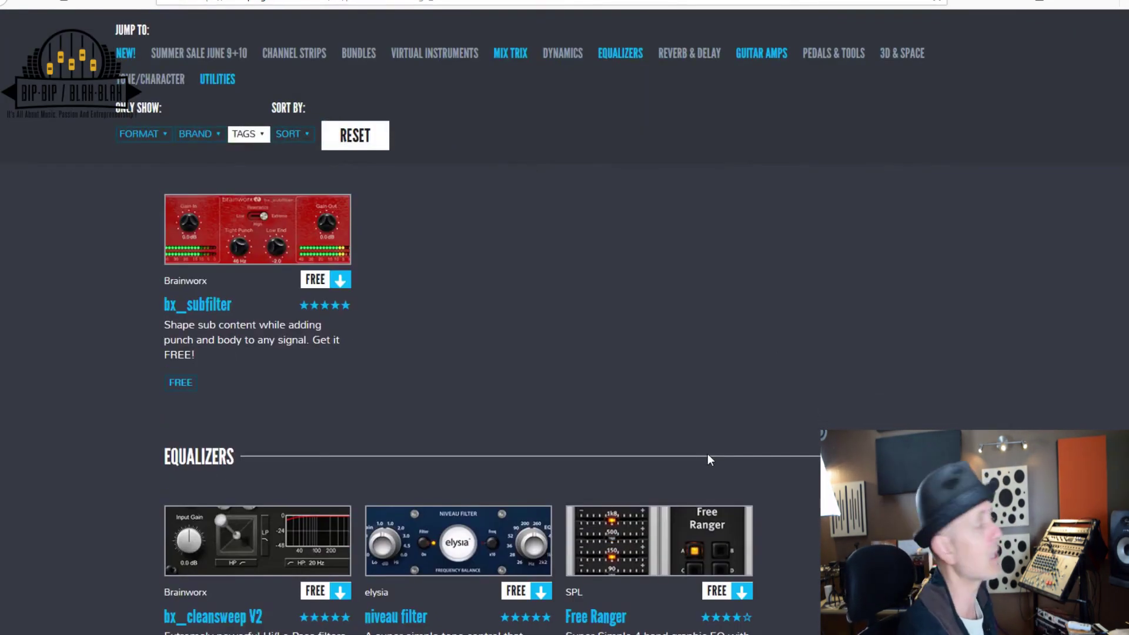
scroll(664, 364, "up", 4)
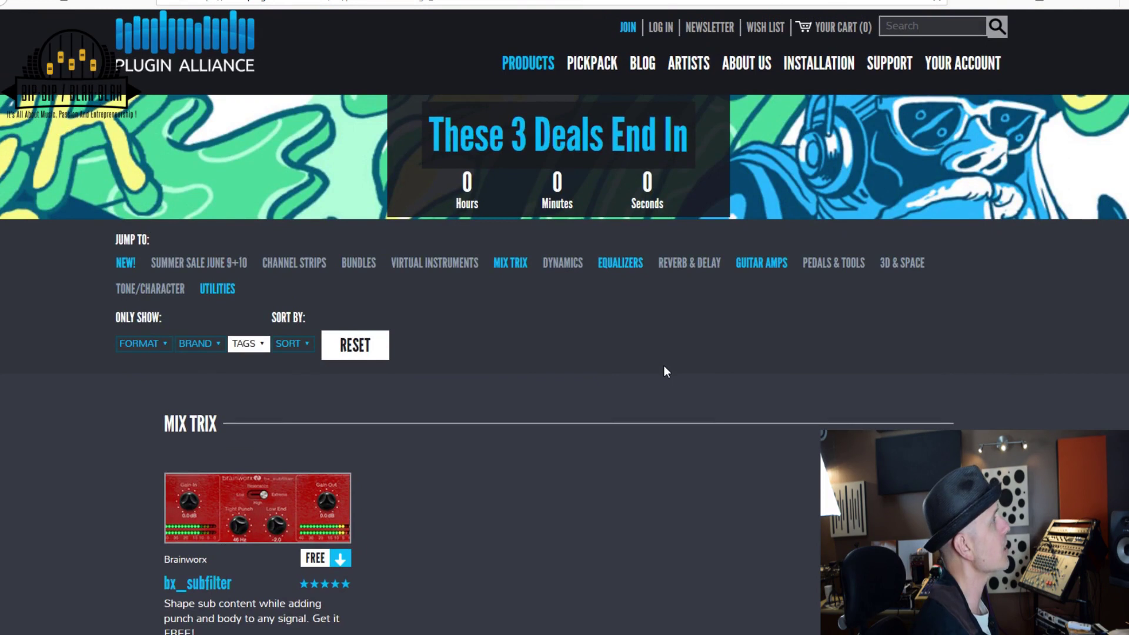
scroll(665, 370, "down", 3)
scroll(664, 372, "down", 4)
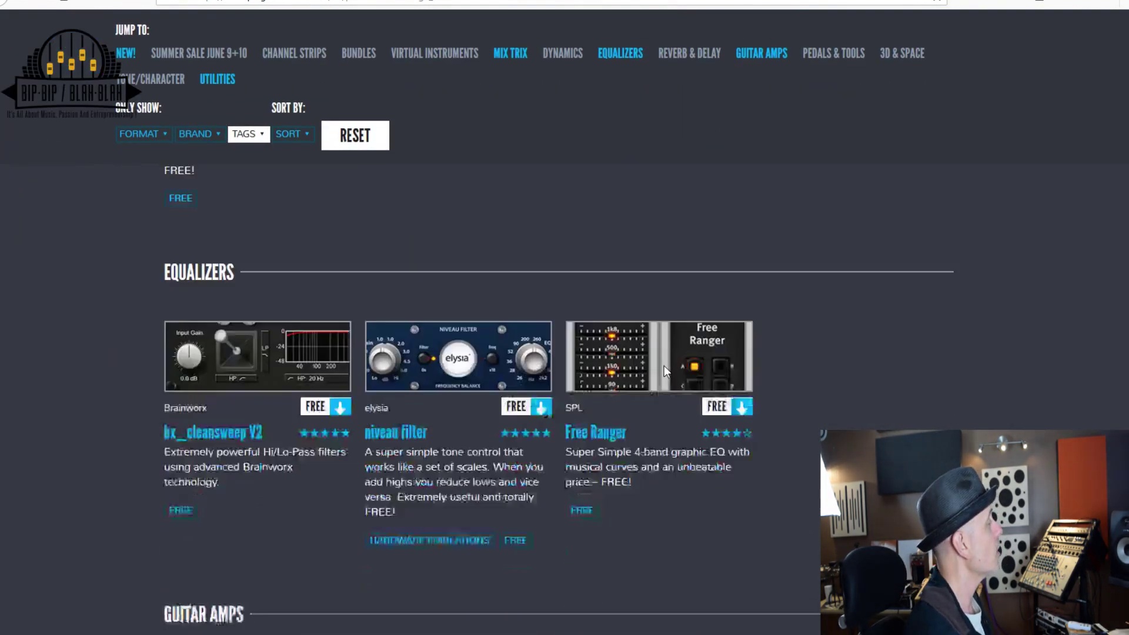
scroll(506, 273, "up", 3)
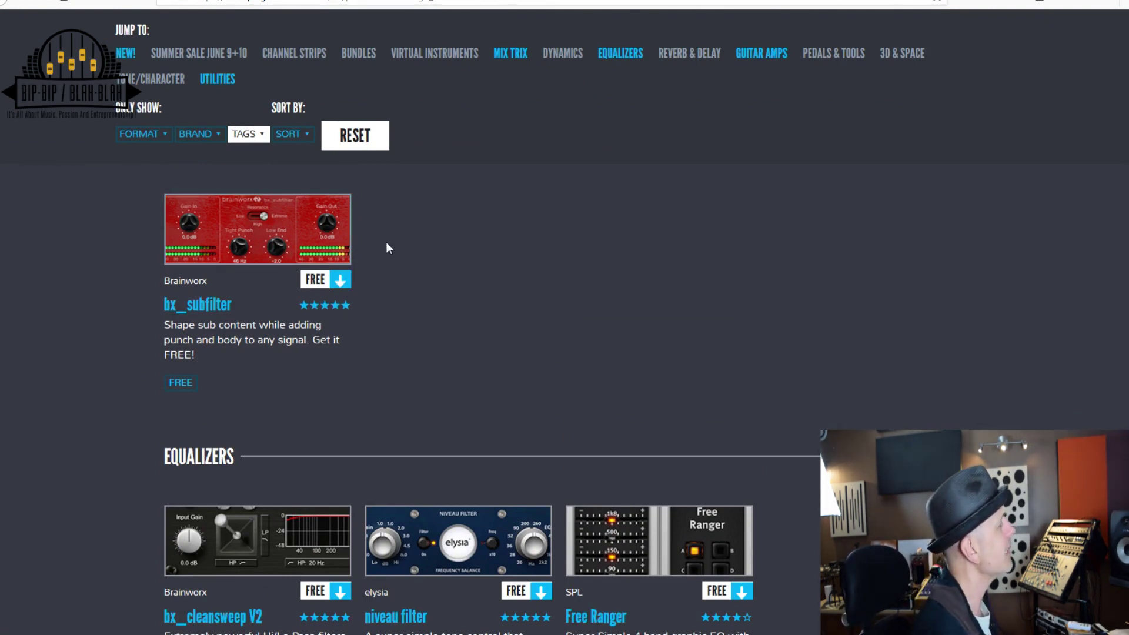
scroll(443, 317, "down", 3)
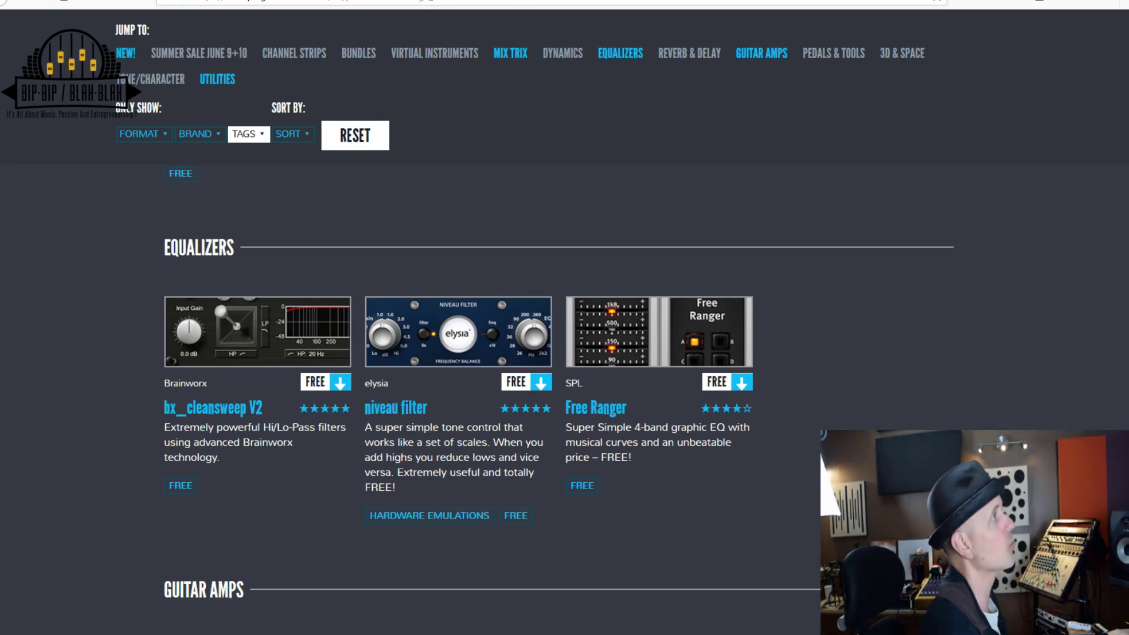
Switch back to Cubase, unmute the Cinema - Atmos 16 track, select its event, and play it
key("alt+Tab")
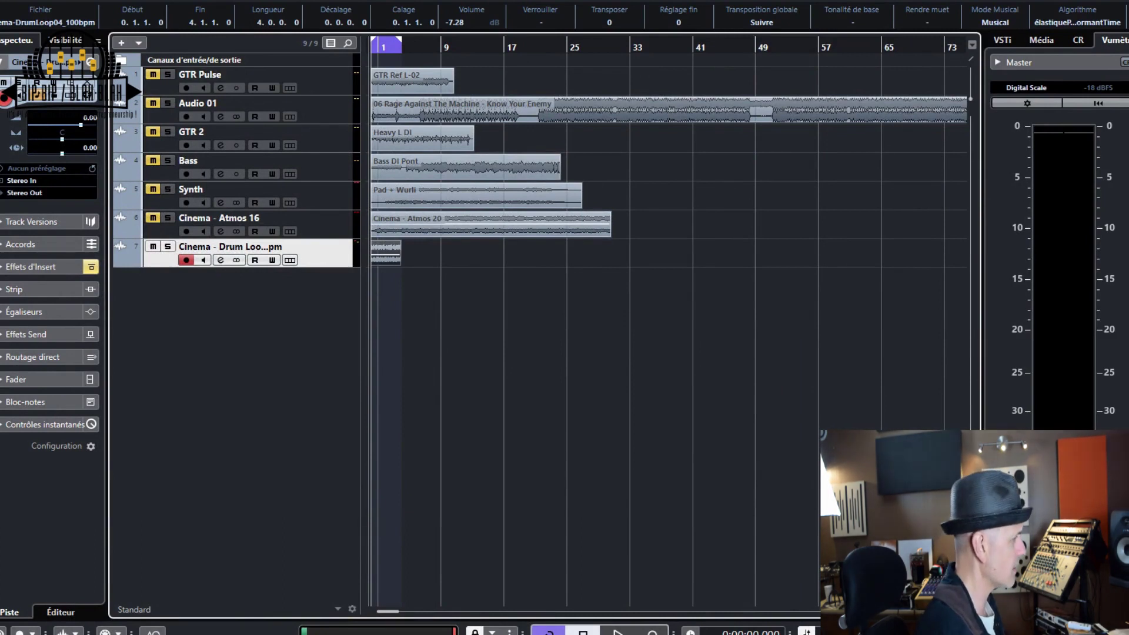
left_click(152, 217)
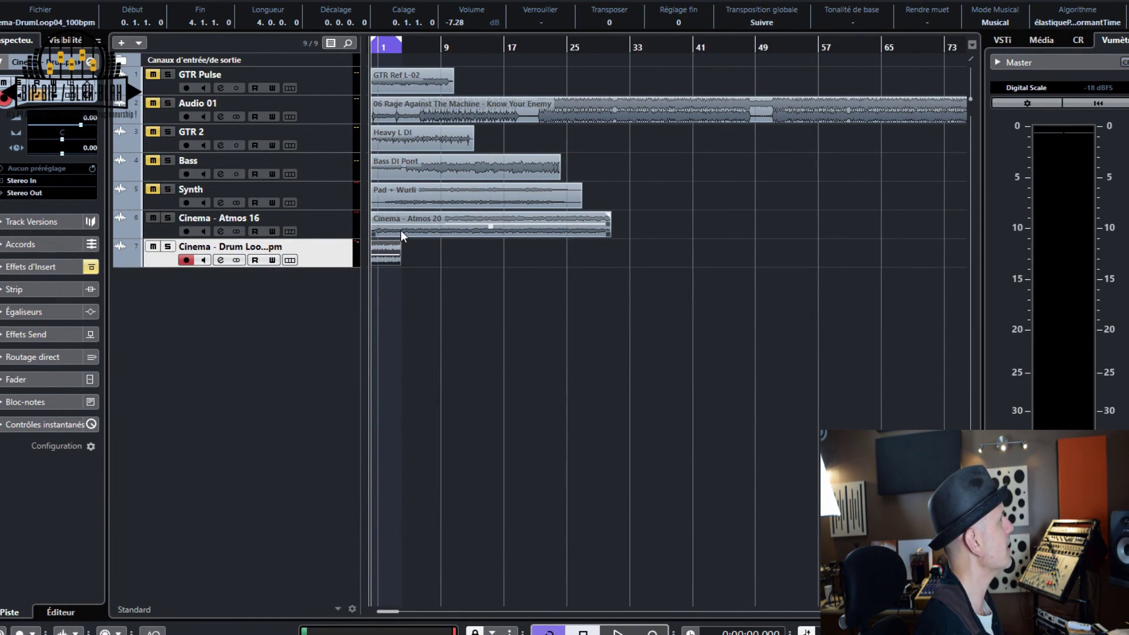
left_click(469, 229)
key("space")
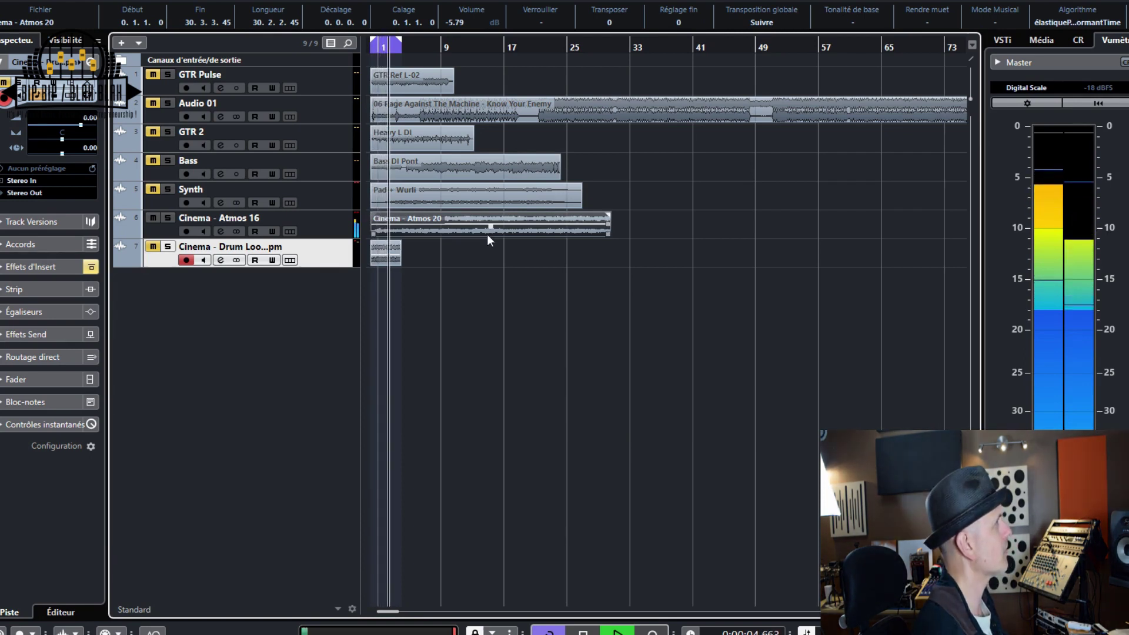
left_click_drag(489, 228, 488, 231)
key("space")
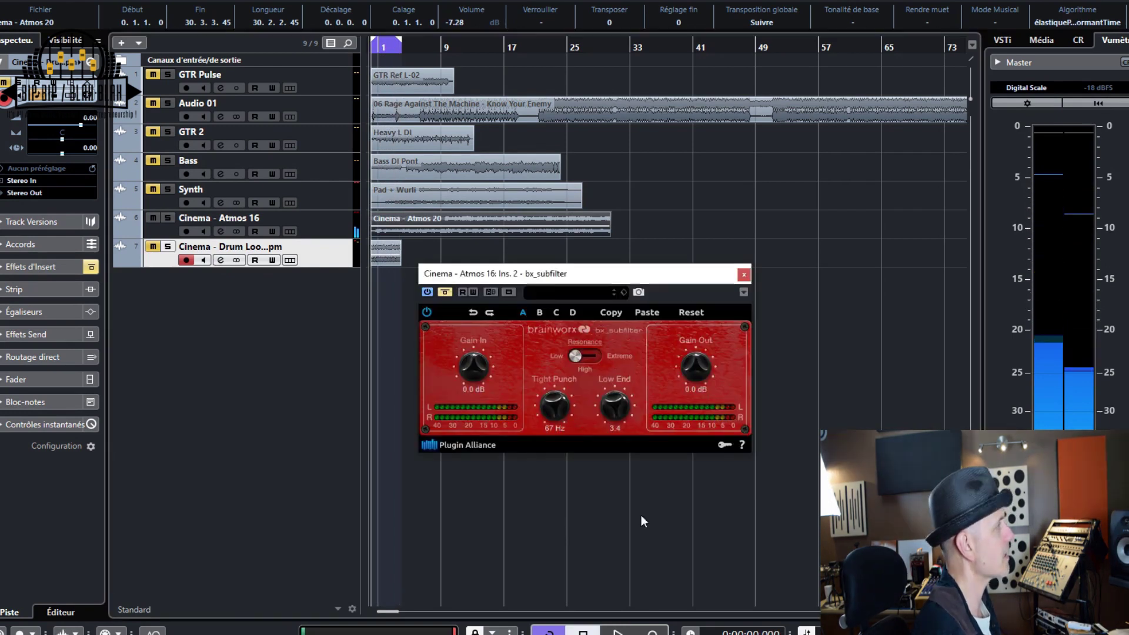
Reset Atmos 16's bx_subfilter to Tight Punch Off, Low End 0.0 and High resonance, and start playback with bypass off
left_click_drag(597, 278, 632, 136)
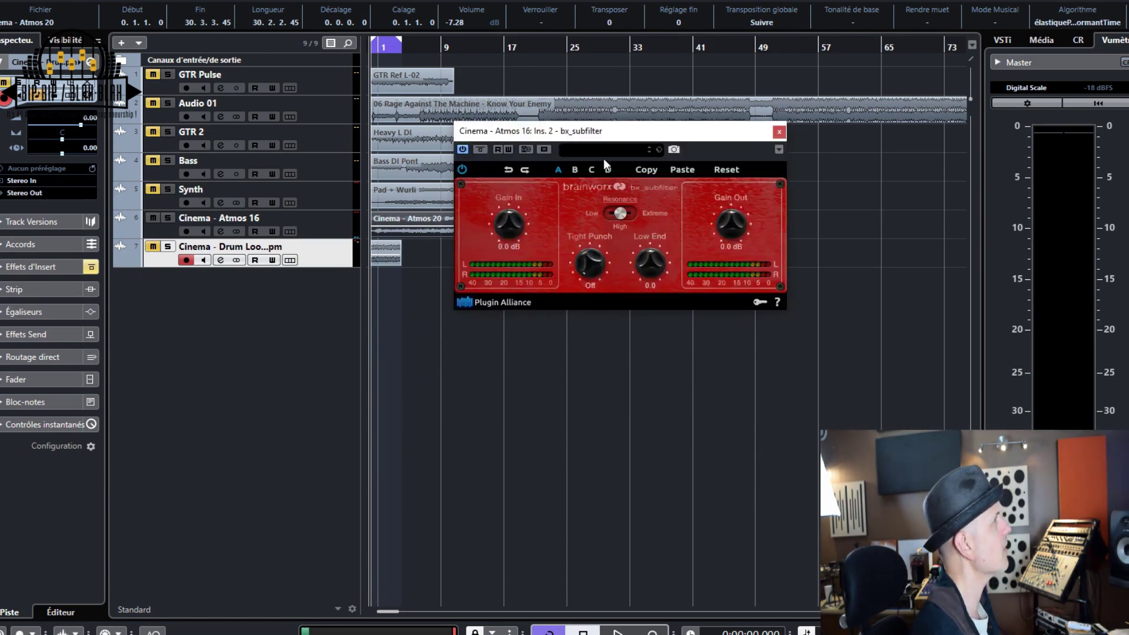
left_click_drag(607, 129, 532, 214)
key("space")
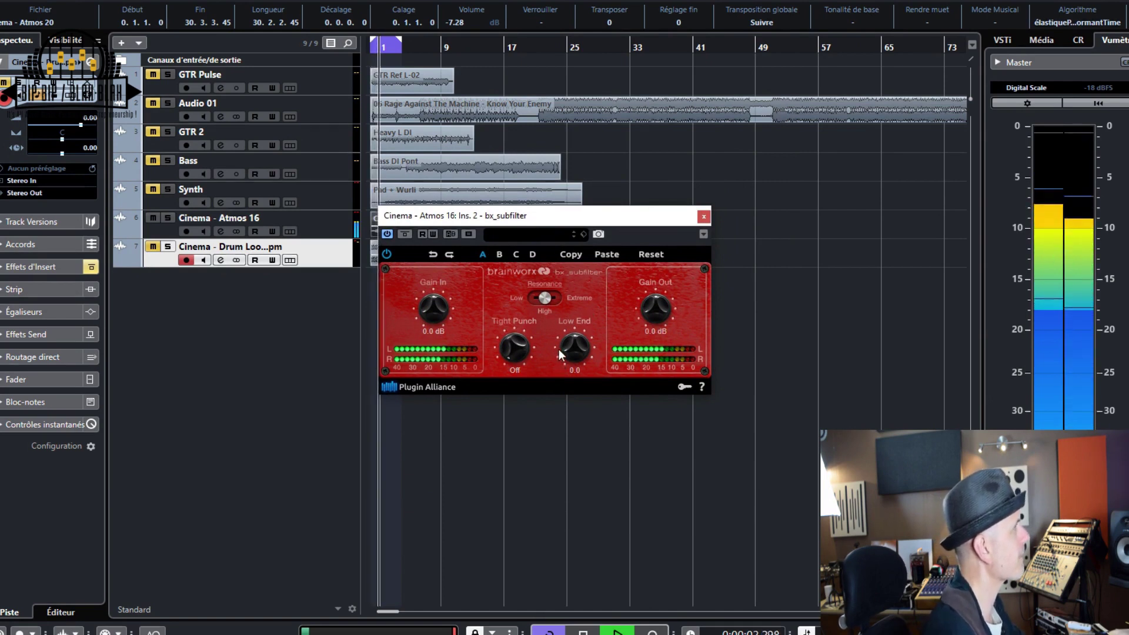
Set bx_subfilter's Low End to 7.2, Tight Punch to 41 Hz and Resonance to Extreme, and bypass it for comparison
left_click_drag(570, 351, 575, 318)
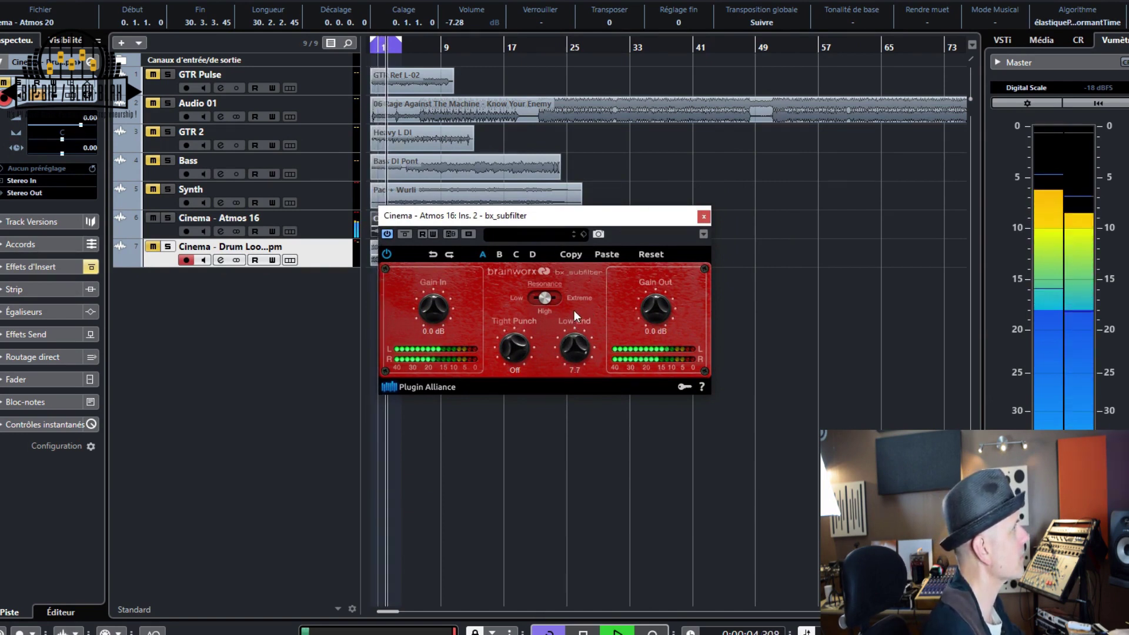
left_click_drag(517, 356, 563, 298)
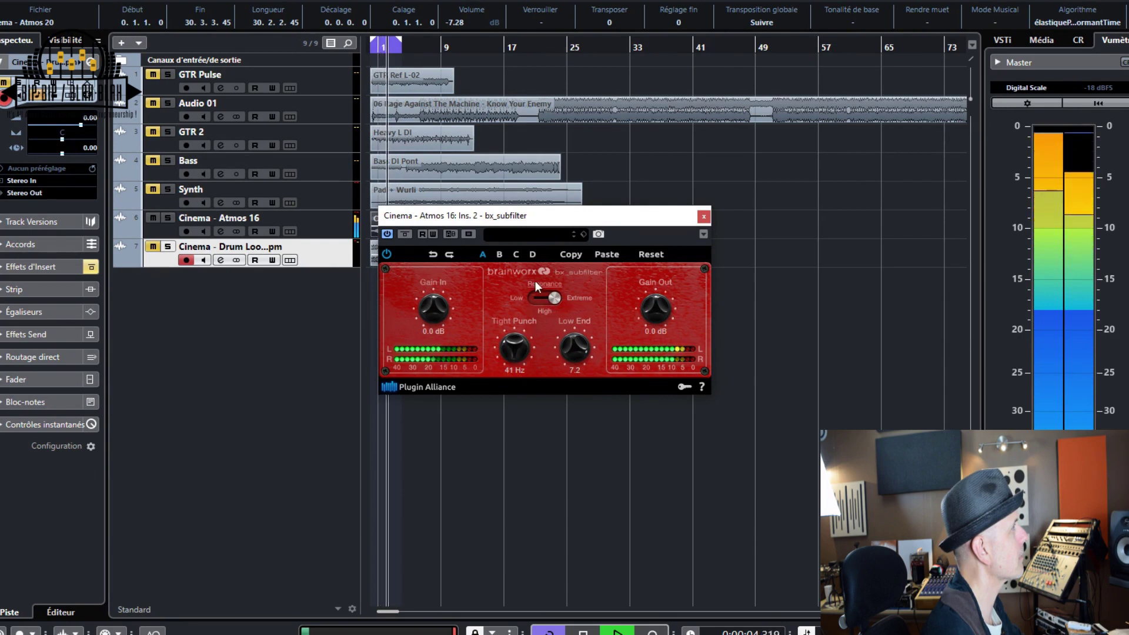
left_click(405, 234)
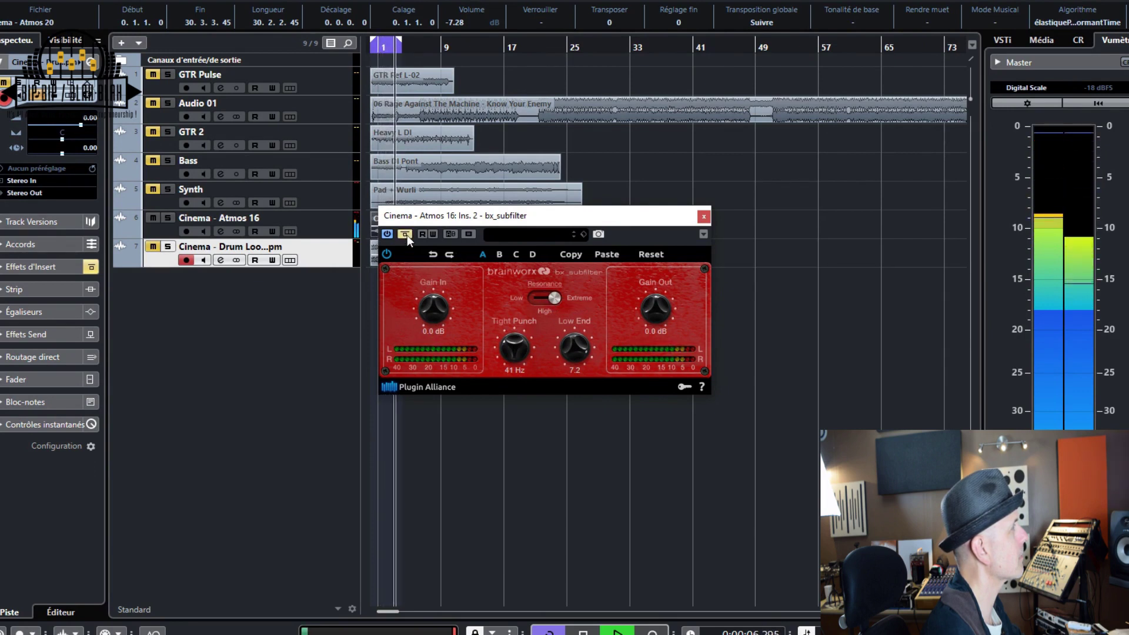
Turn off bx_subfilter's bypass, set Tight Punch to 67 Hz with Extreme resonance, then stop playback and close the plug-in
left_click(405, 234)
left_click_drag(554, 298, 552, 297)
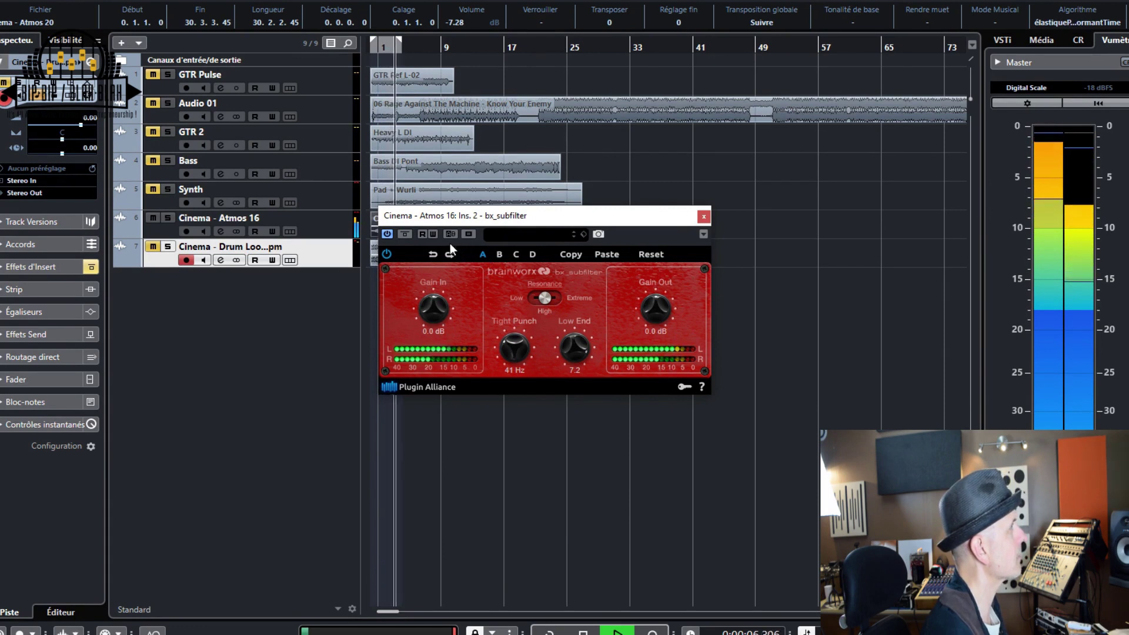
left_click_drag(544, 299, 580, 300)
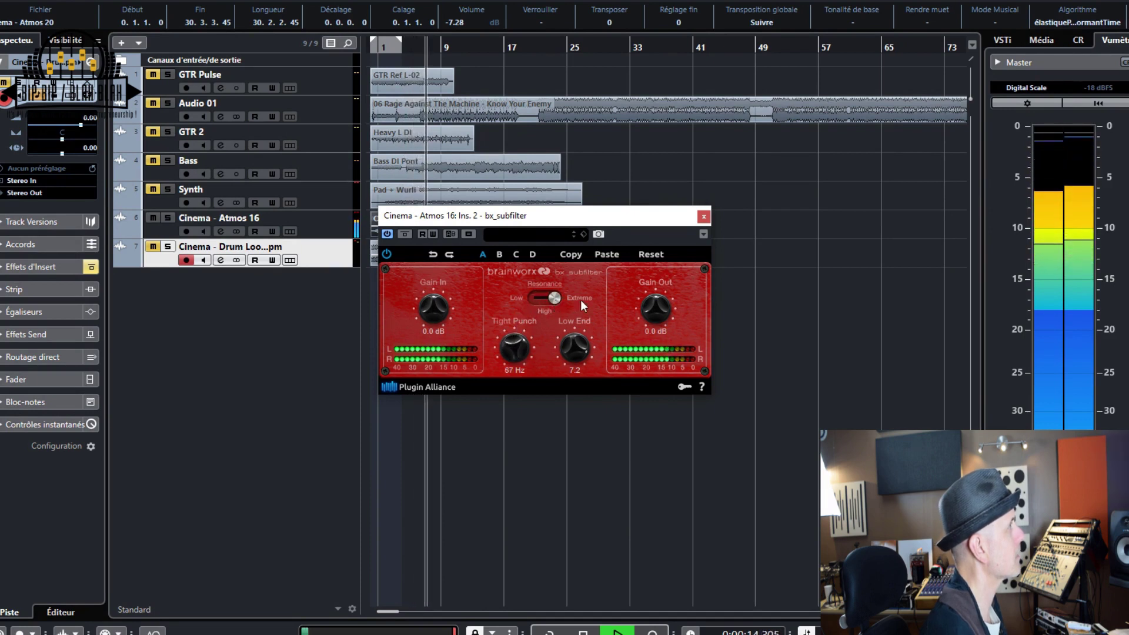
key("space")
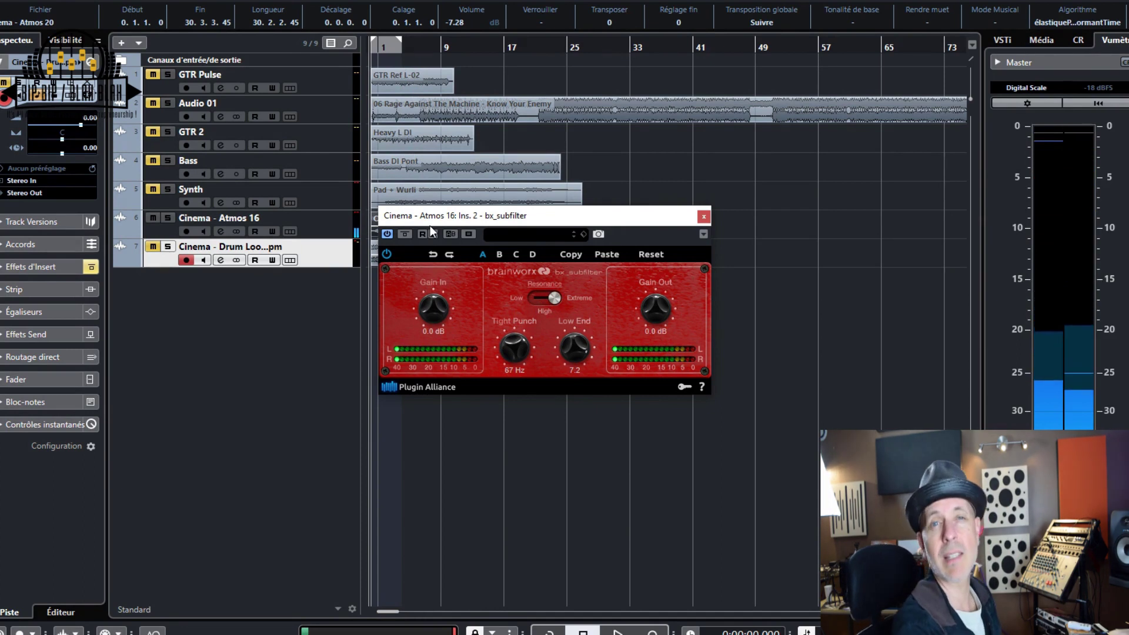
left_click_drag(430, 219, 470, 195)
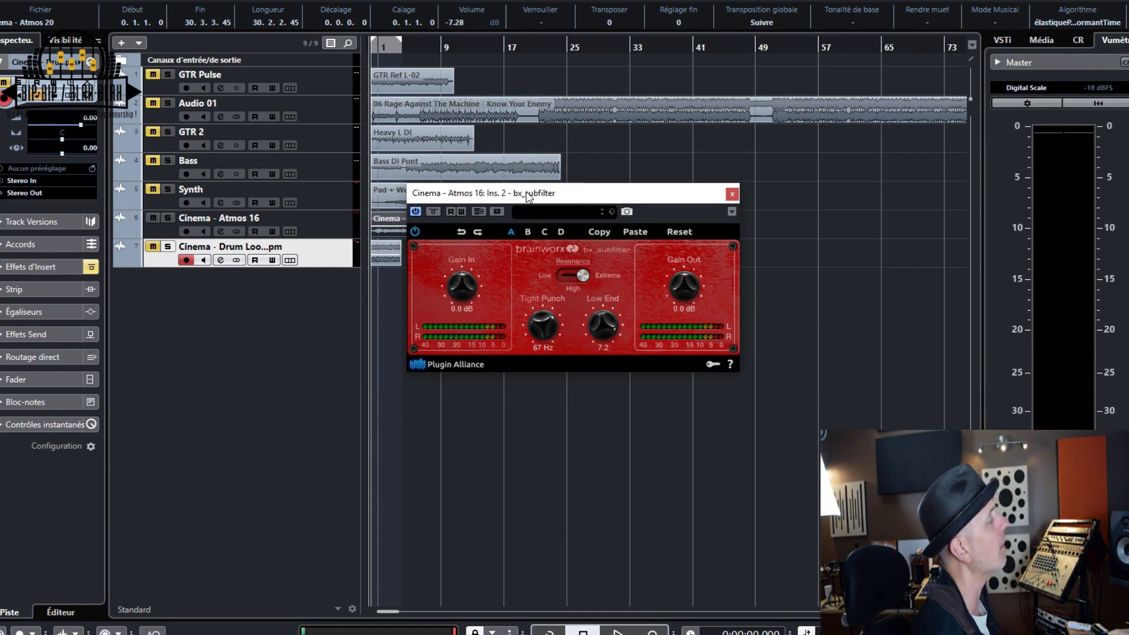
left_click(729, 197)
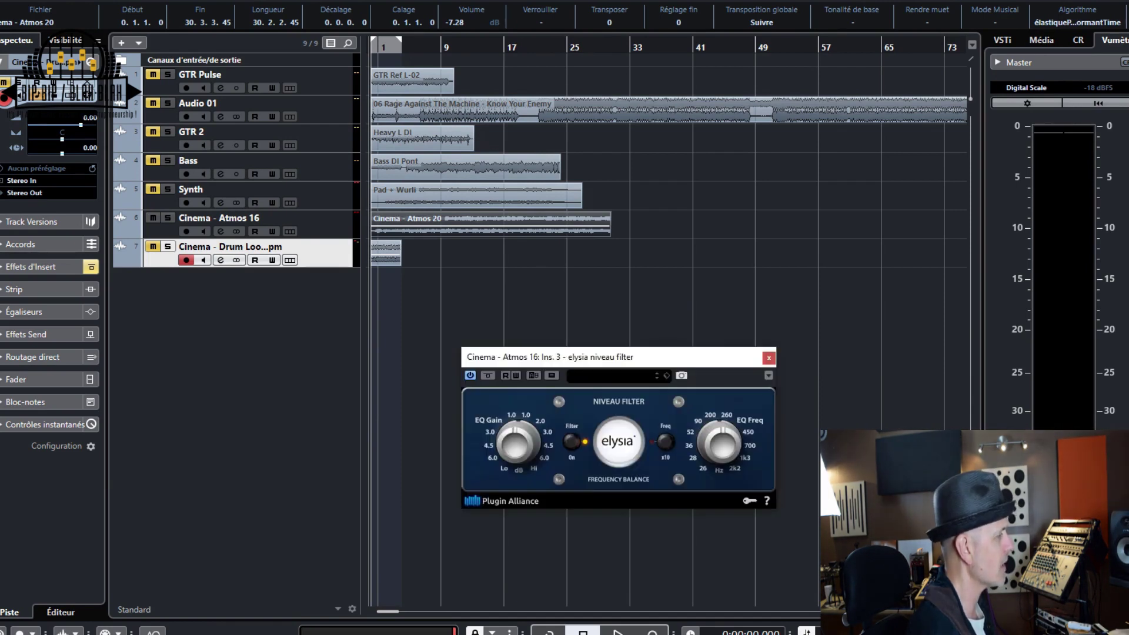
Play Atmos 16 through elysia niveau filter, set EQ Gain to 4.6 dB, and turn on Freq x10 with EQ Freq at 48.7 Hz
left_click_drag(717, 355, 728, 137)
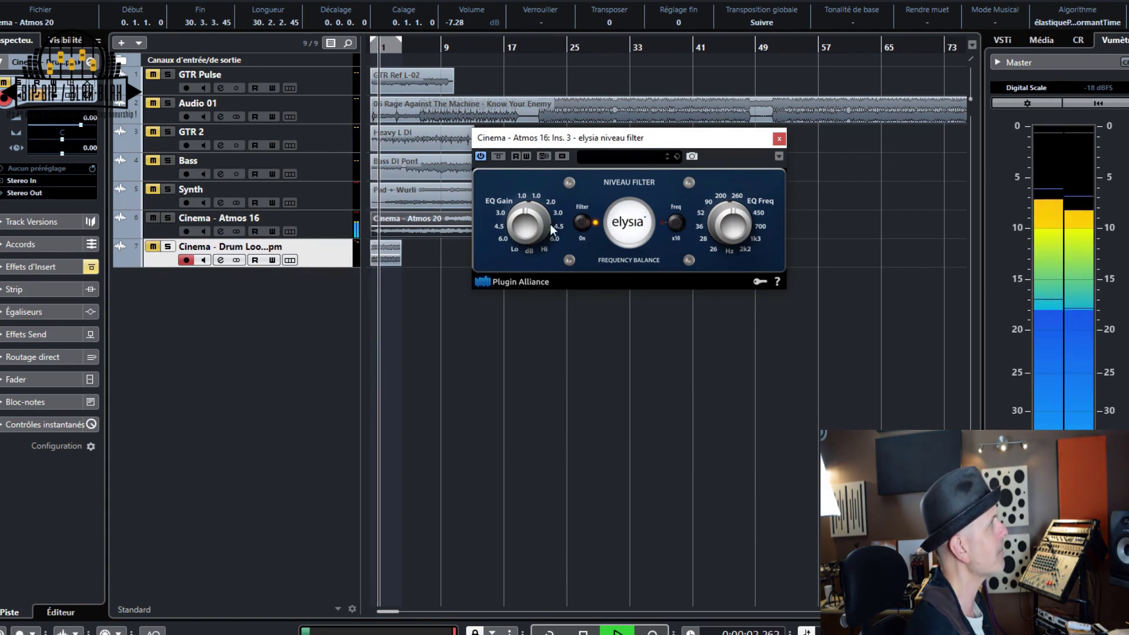
mouse_move(528, 178)
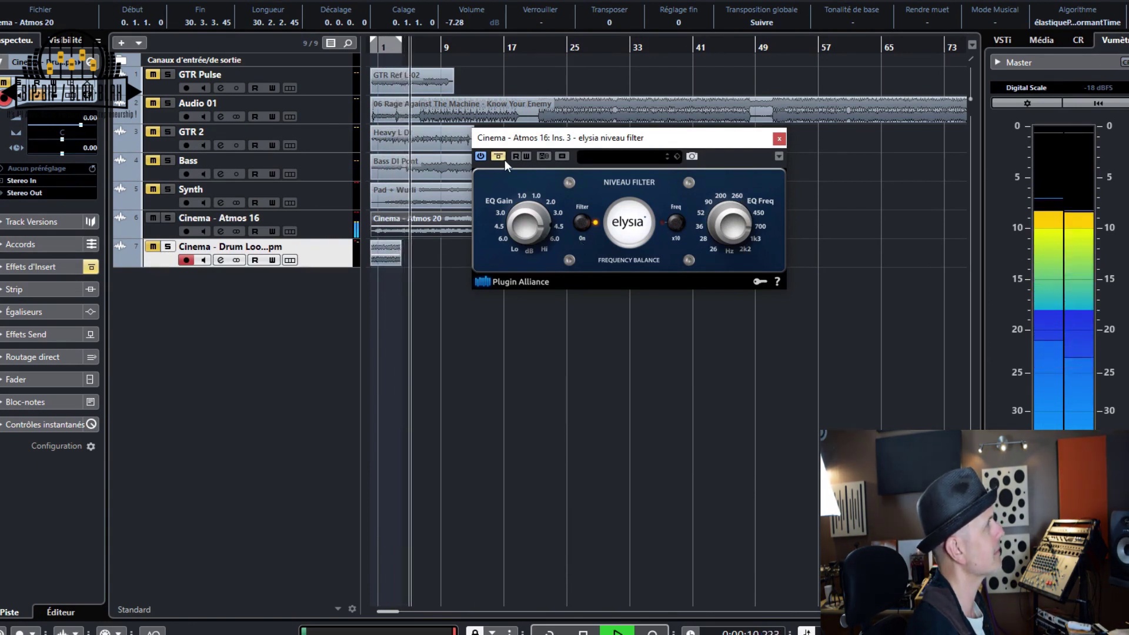
left_click(520, 230)
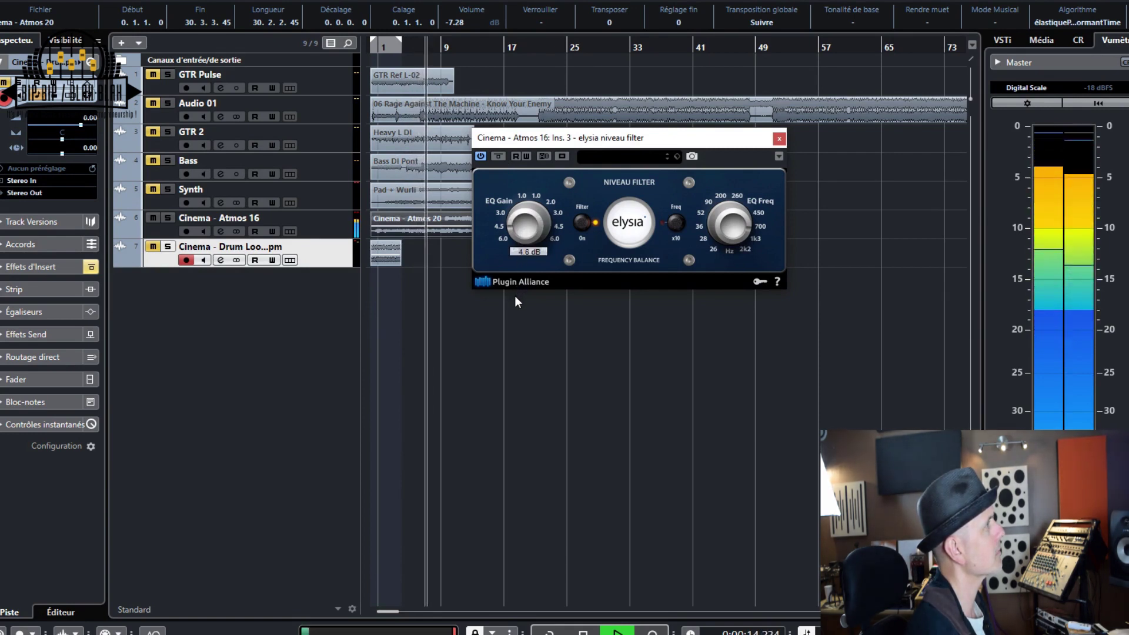
left_click(676, 223)
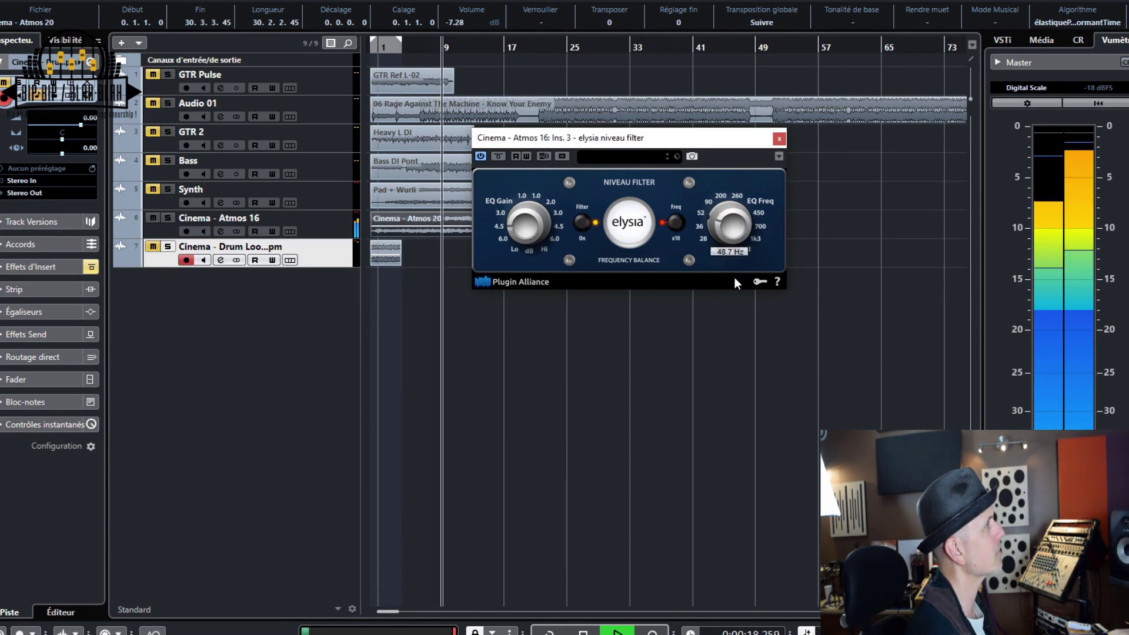
Set niveau filter's EQ Gain to 3.4 dB, then stop playback with the filter bypassed and adjust EQ Freq
left_click_drag(522, 227, 536, 174)
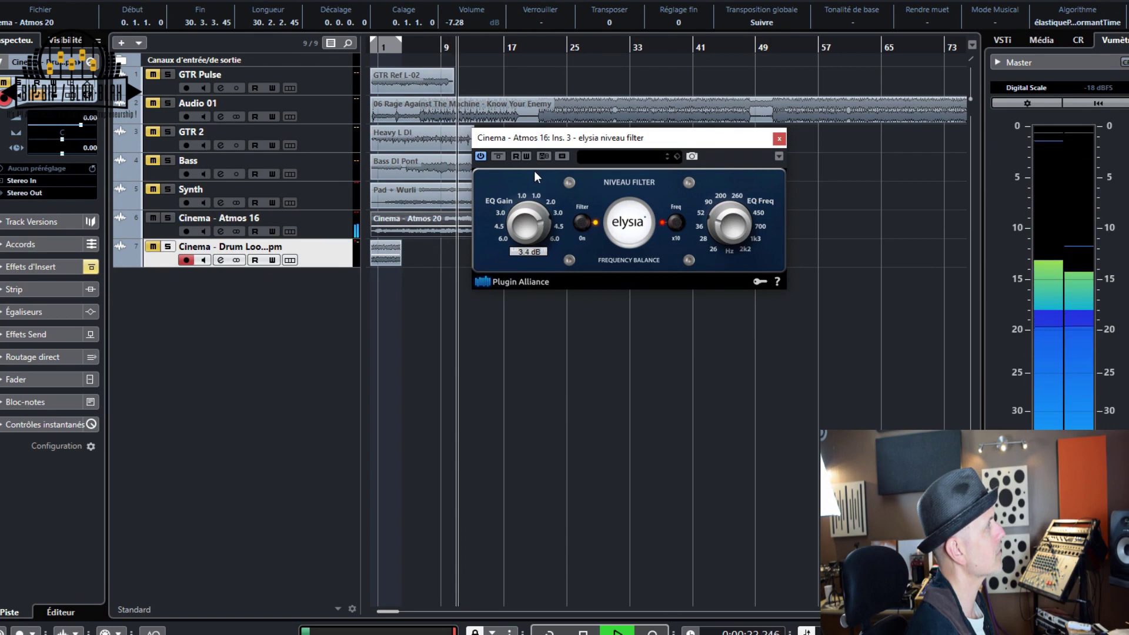
key("space")
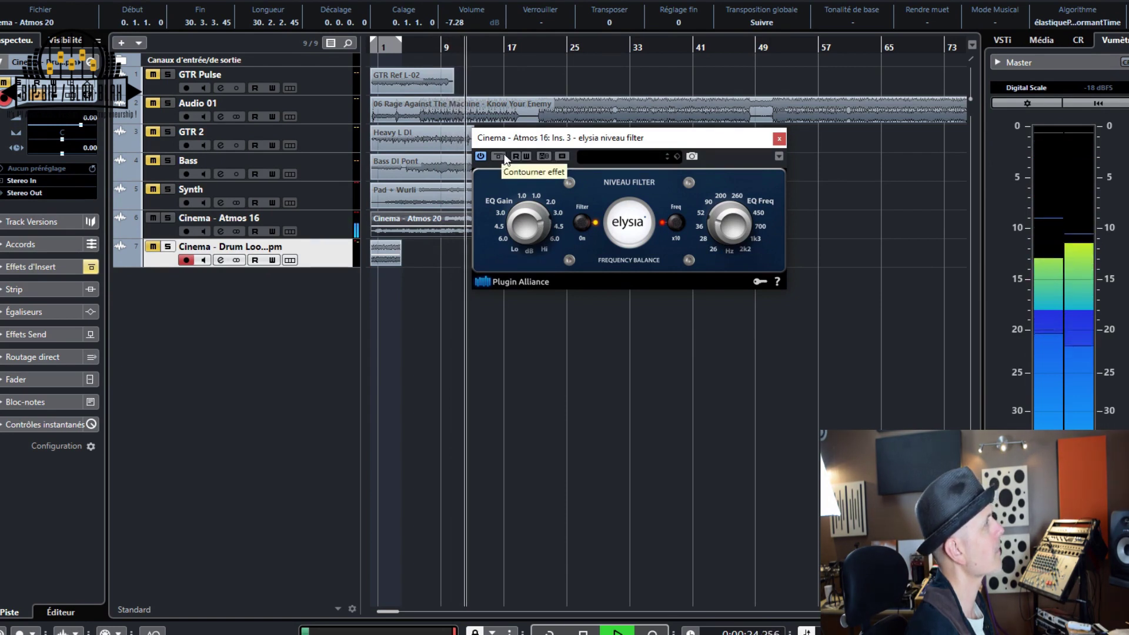
left_click(503, 157)
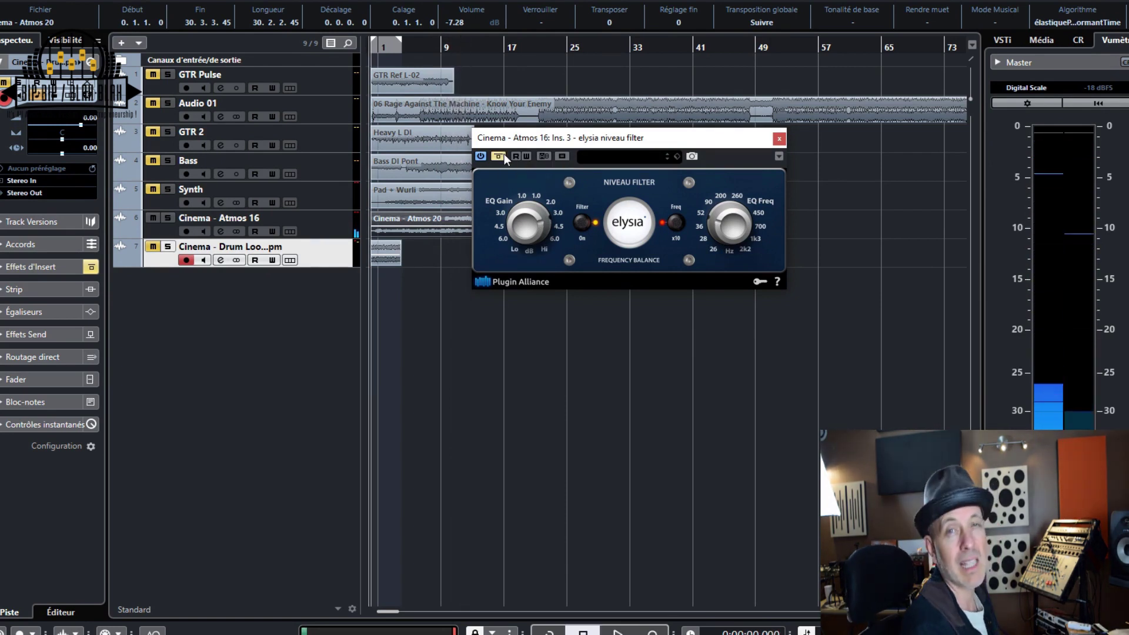
left_click_drag(625, 142, 623, 244)
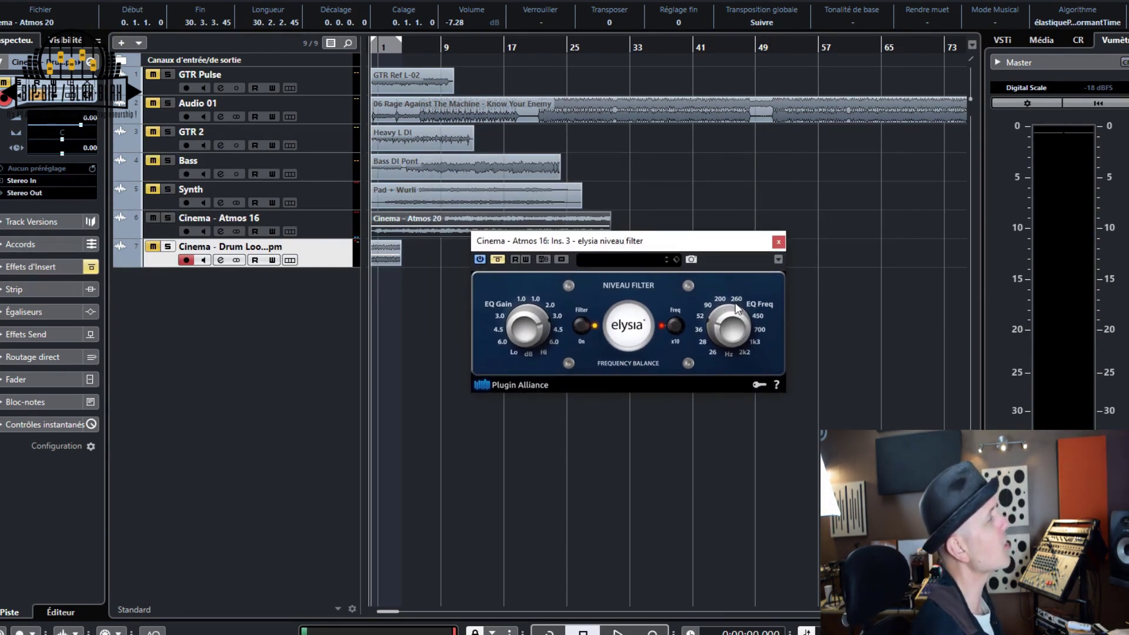
left_click_drag(735, 319, 736, 288)
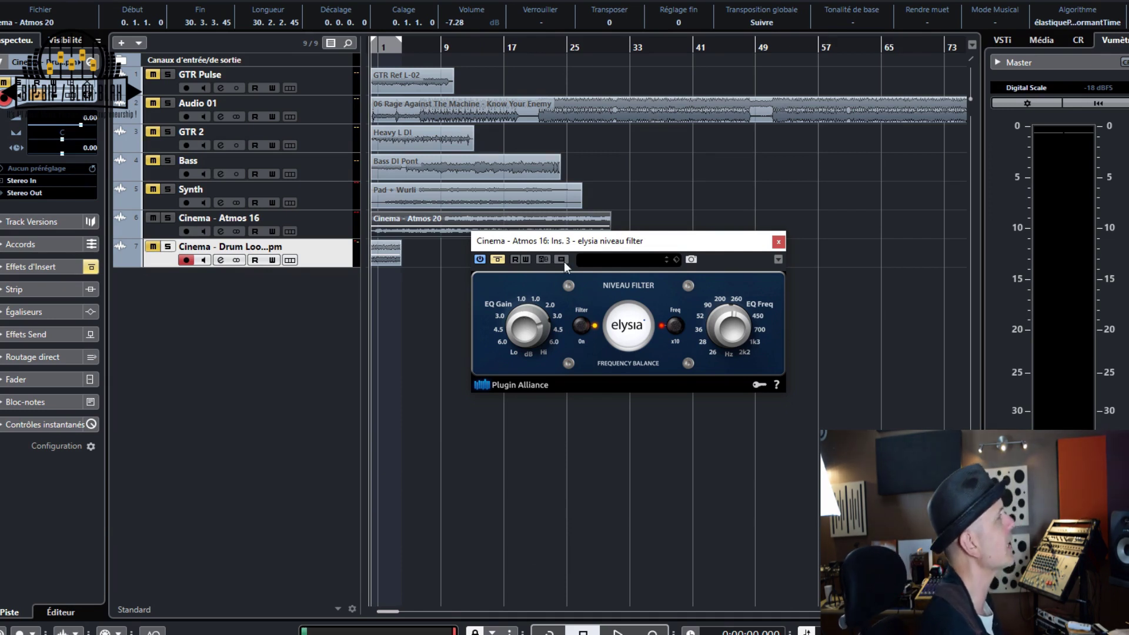
Select the Cinema - Drum Loop event, set the locators around it, and turn on cycle playback
left_click(377, 249)
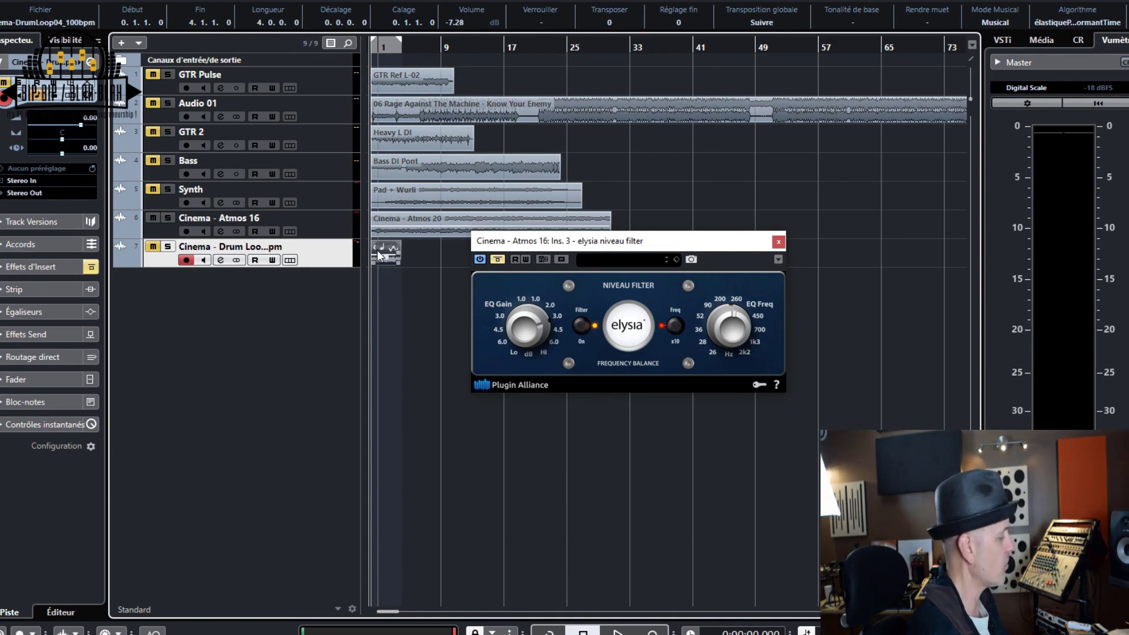
key("p")
key("KP_Divide")
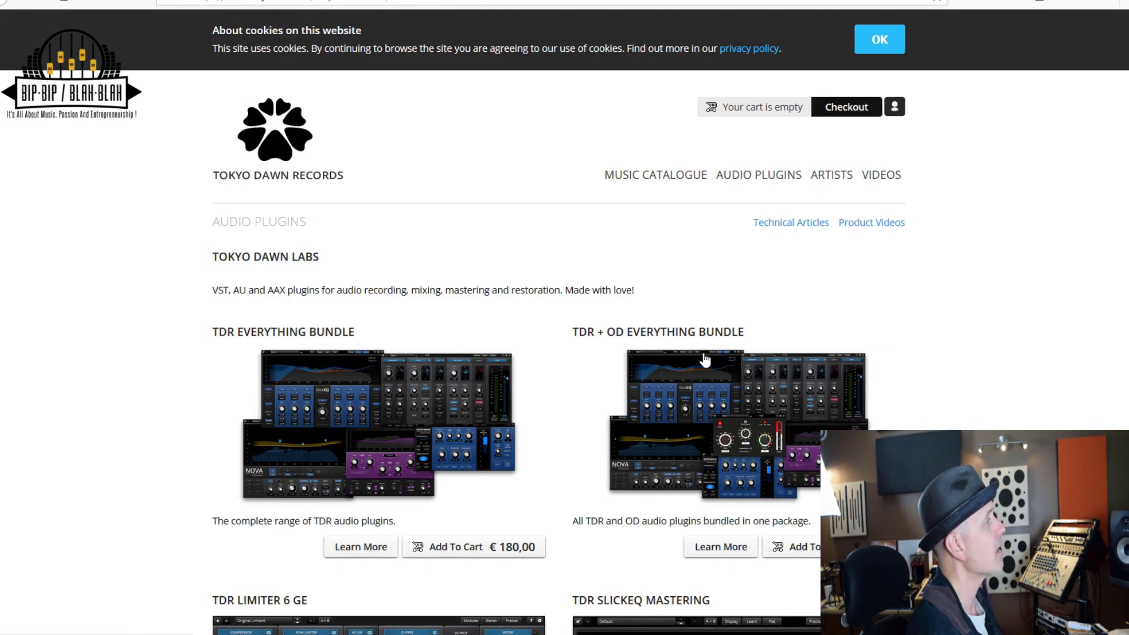
Look over the free plug-ins on the Tokyo Dawn Labs page, including Proximity, TDR Nova, TDR Kotelnikov and TDR VOS SlickEQ
scroll(732, 370, "down", 5)
scroll(735, 388, "down", 16)
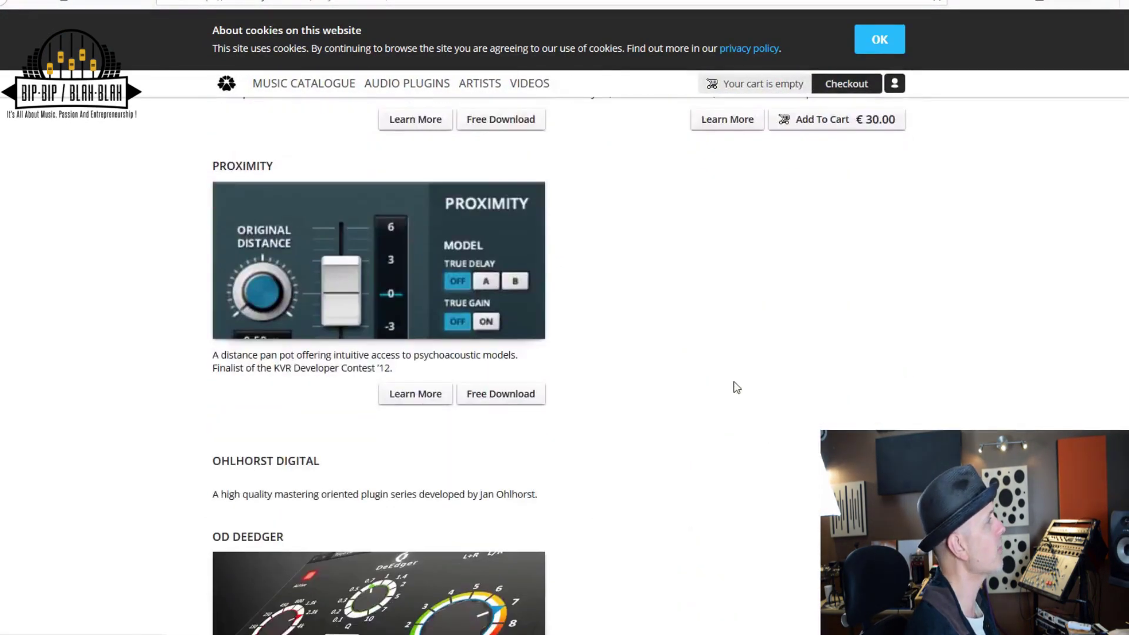
scroll(736, 386, "up", 6)
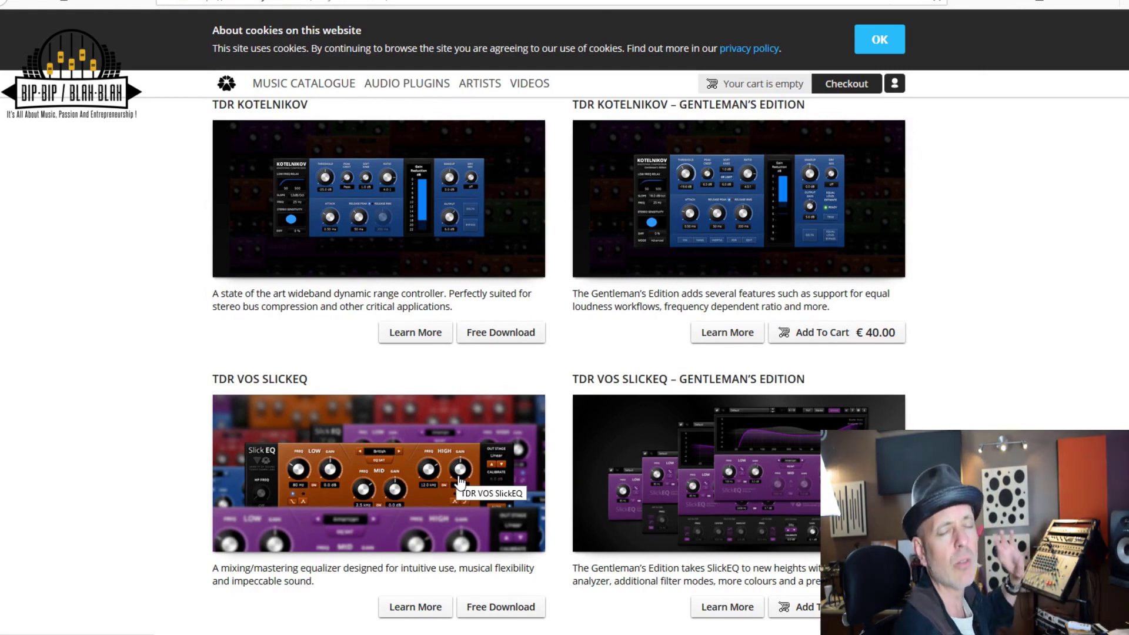
scroll(461, 481, "up", 3)
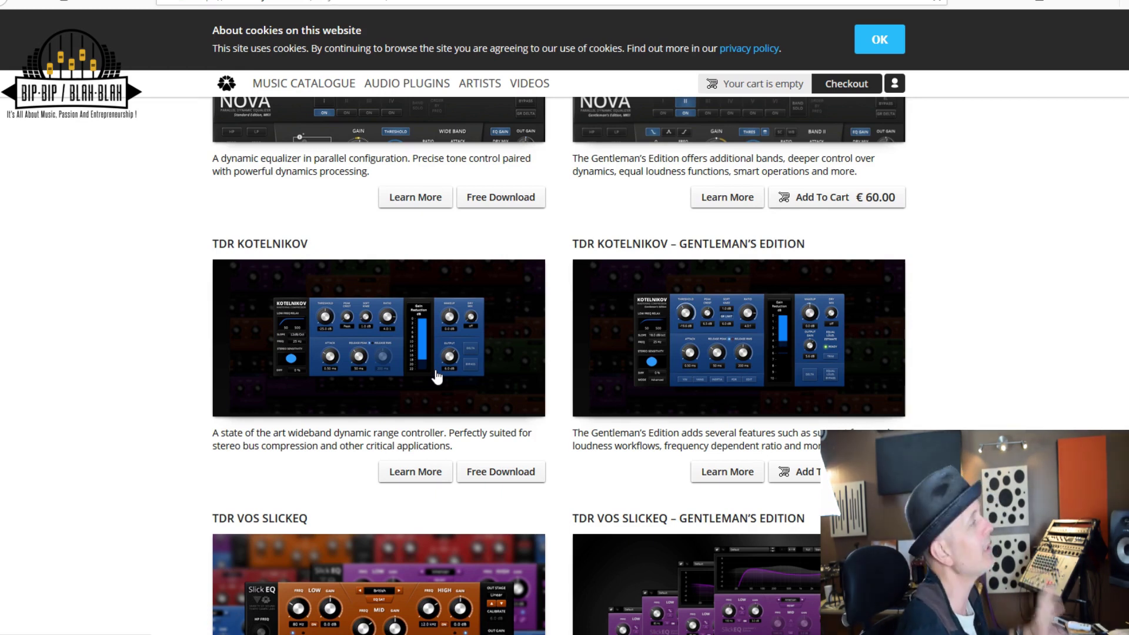
scroll(438, 377, "up", 5)
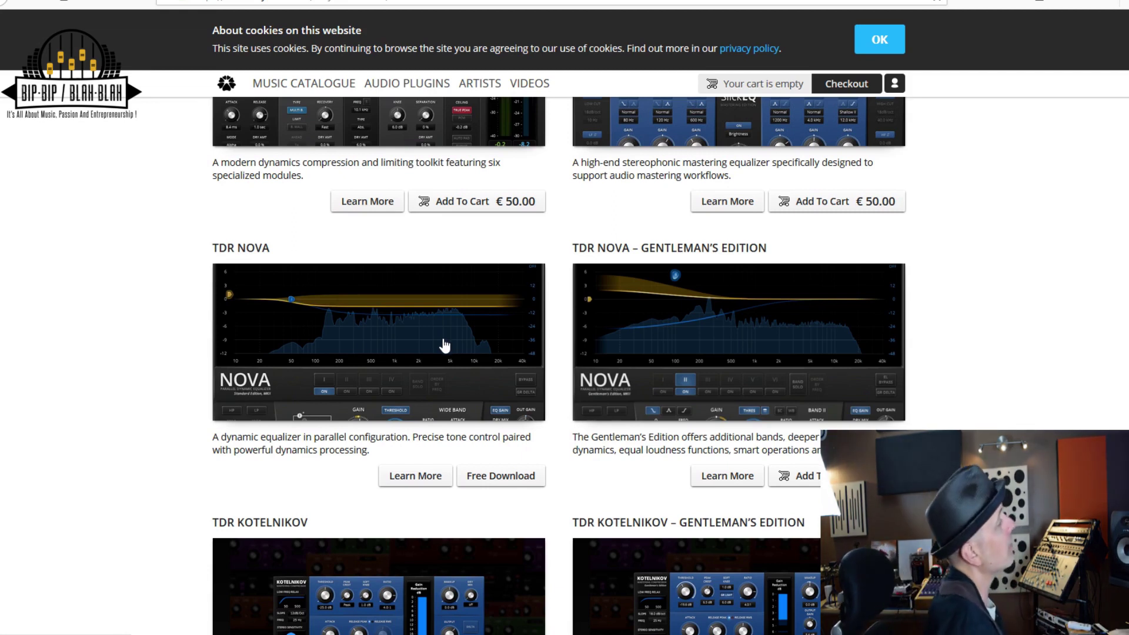
scroll(444, 347, "down", 8)
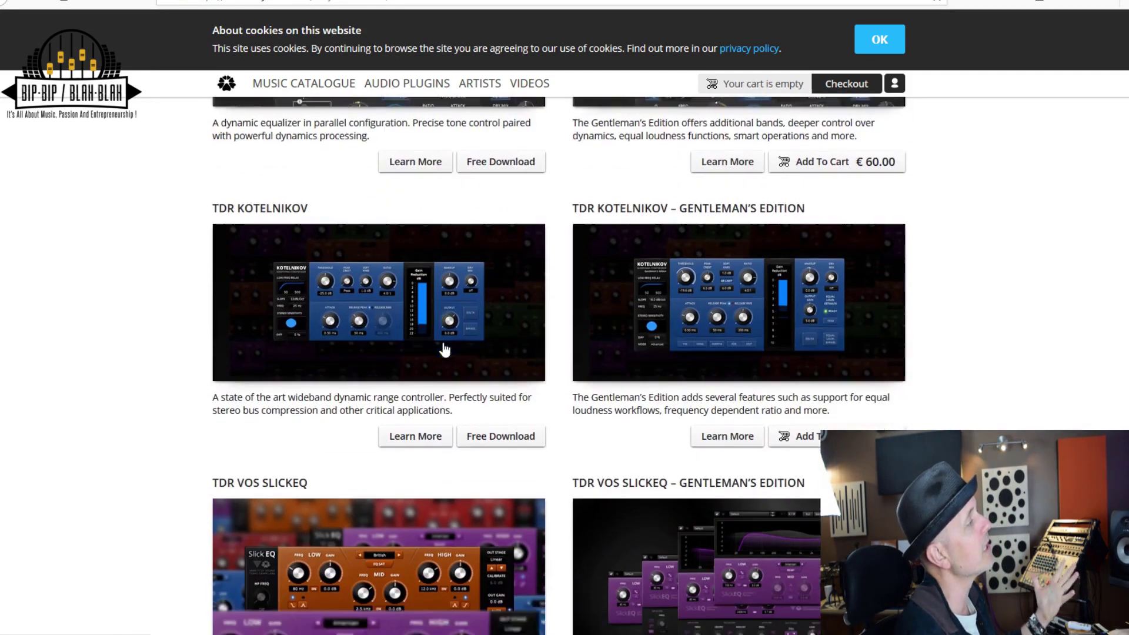
scroll(799, 455, "up", 1)
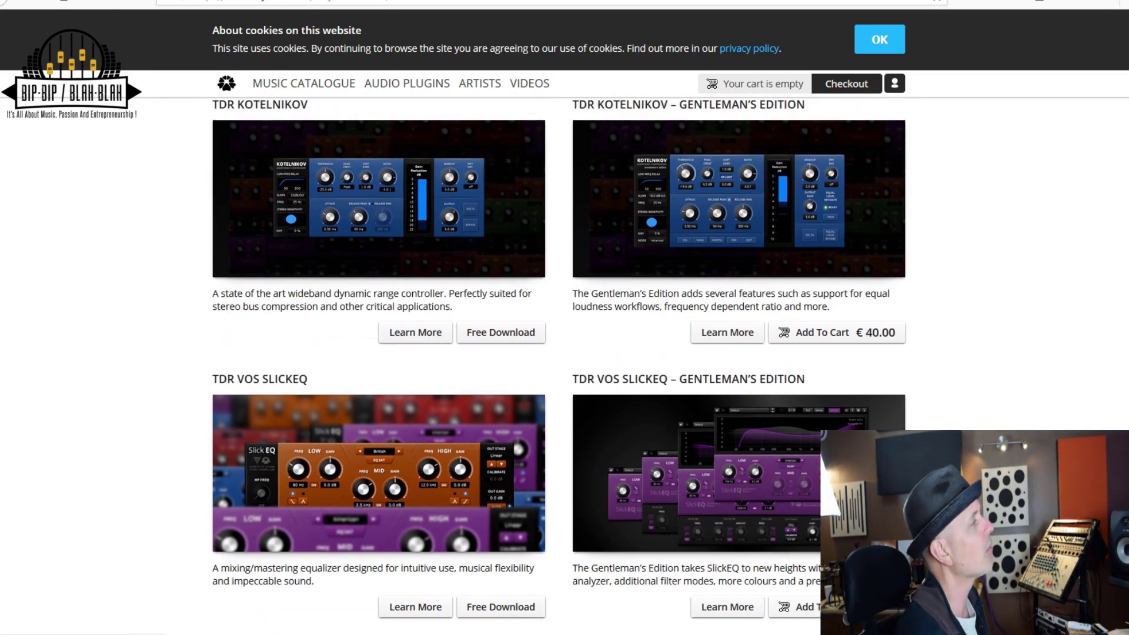
scroll(799, 379, "up", 2)
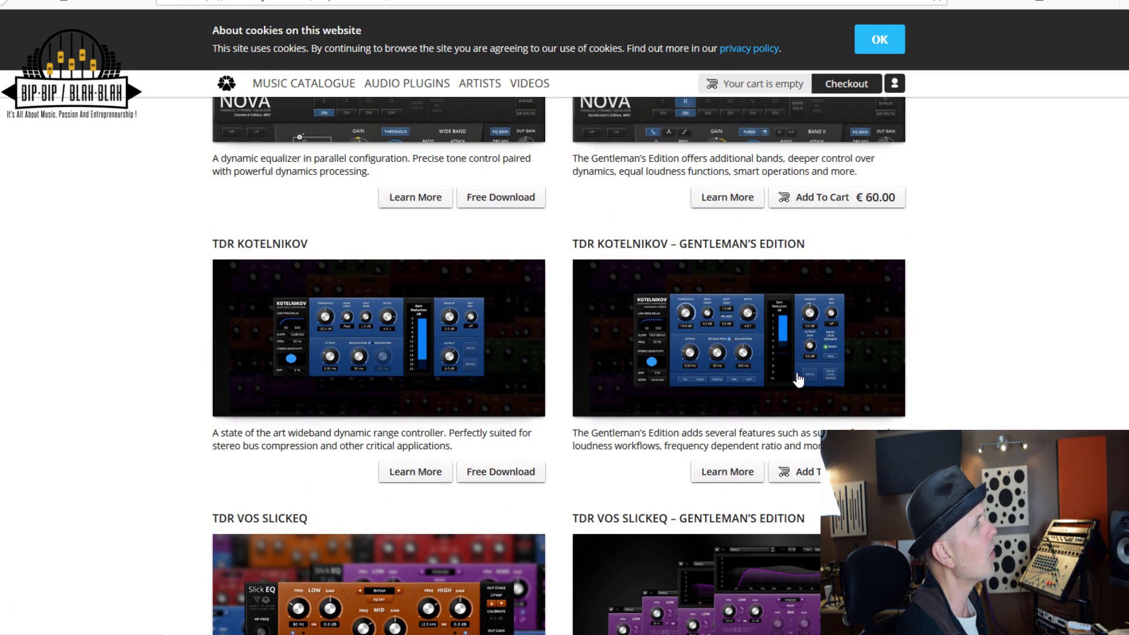
scroll(799, 379, "up", 3)
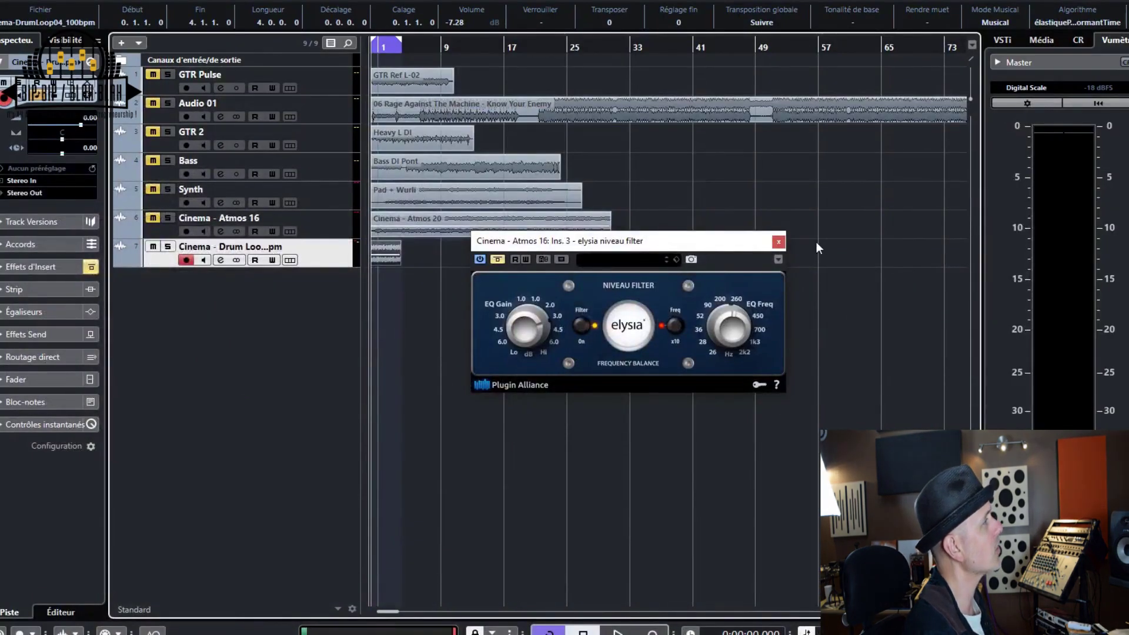
Back in Cubase, close elysia niveau filter and take the drum loop track's TDR Nova out of bypass
left_click(778, 242)
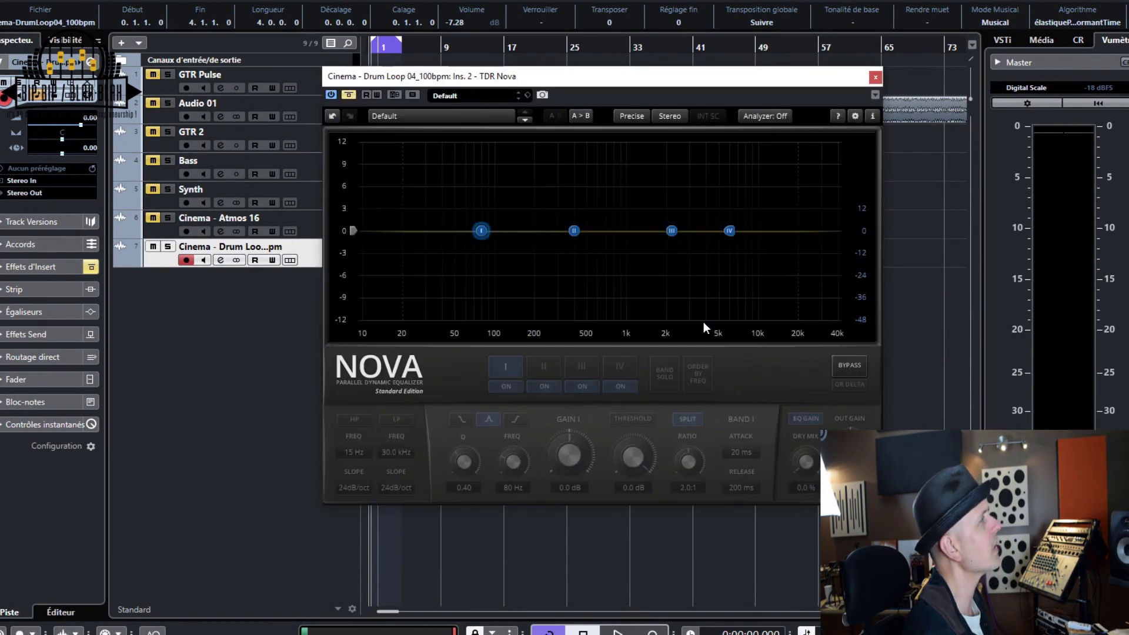
left_click_drag(714, 81, 832, 104)
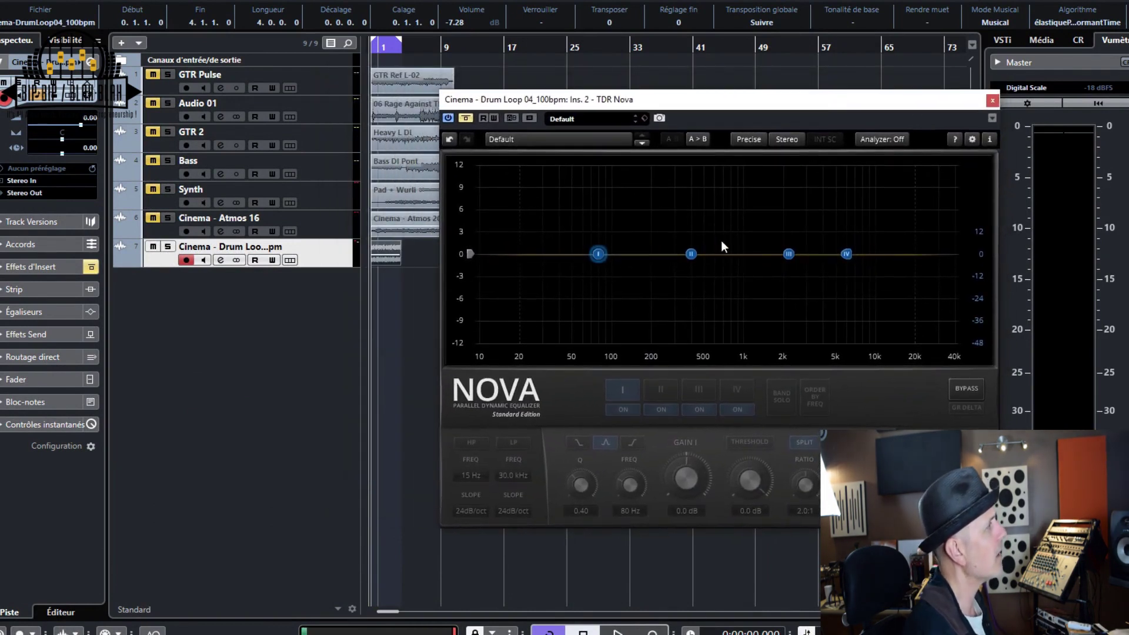
left_click(466, 119)
left_click_drag(643, 106, 582, 119)
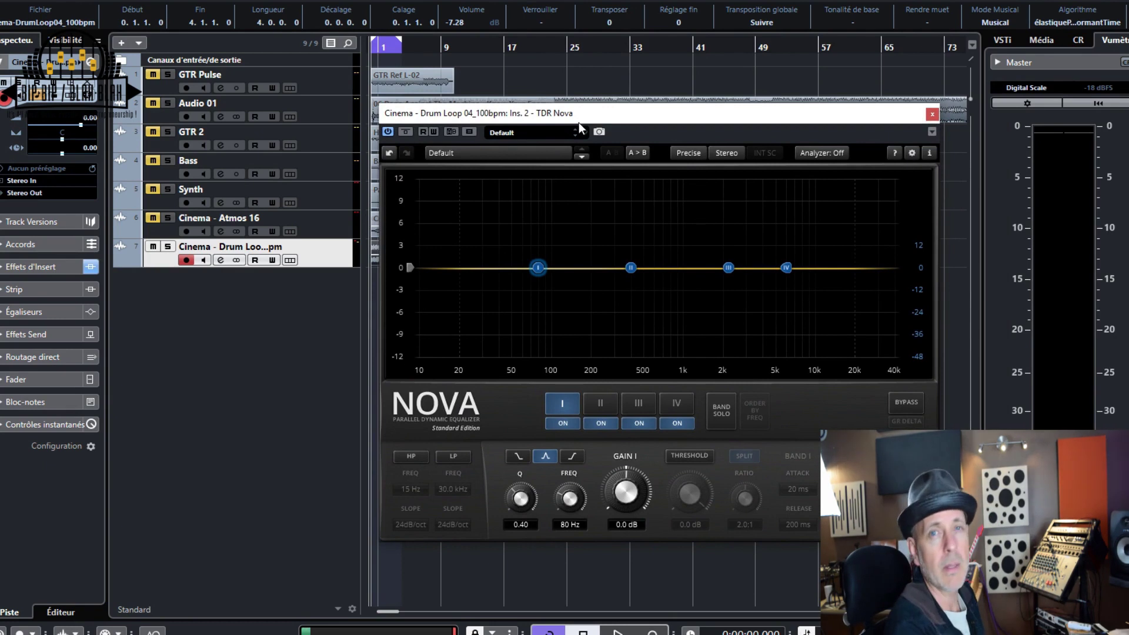
Play the drum loop through TDR Nova's default settings, keeping the plug-in window in view, and stop playback
left_click_drag(601, 119, 773, 119)
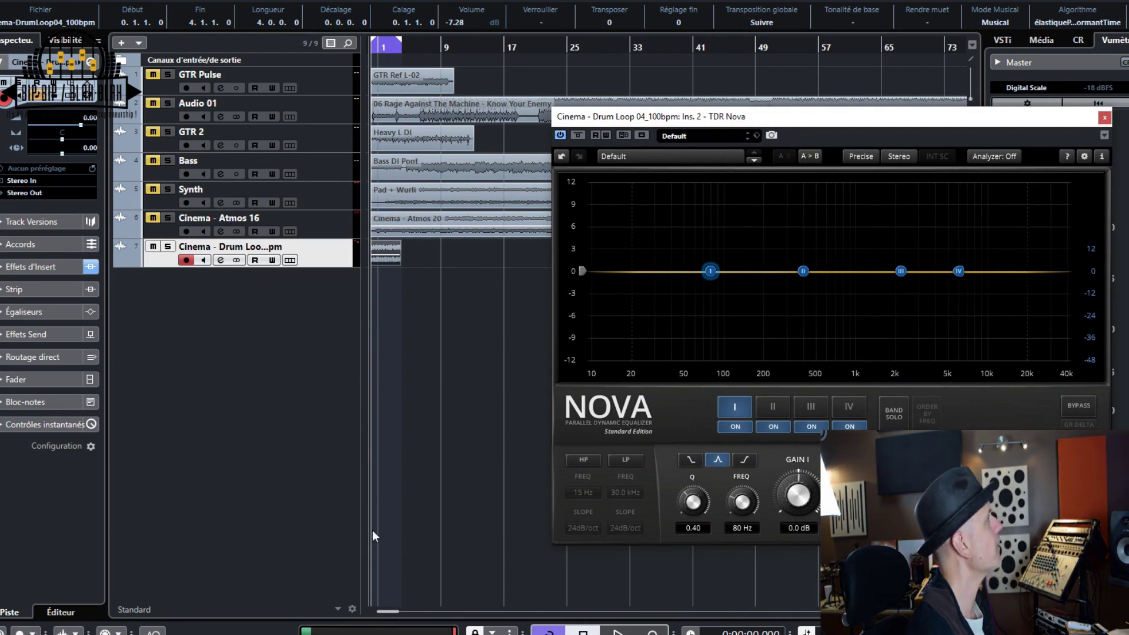
key("space")
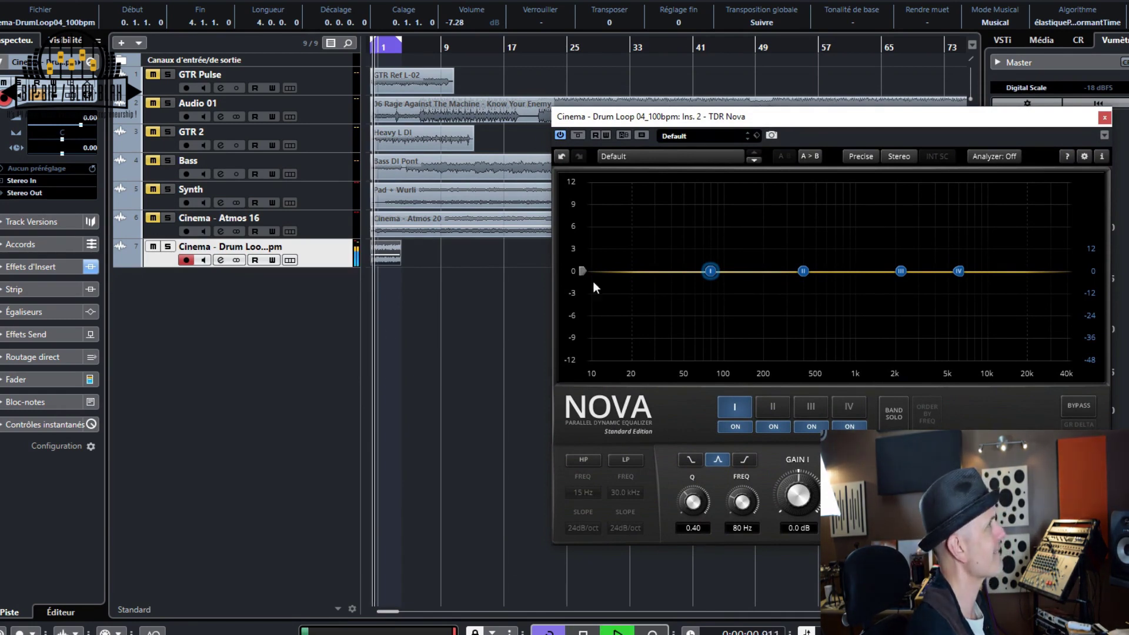
left_click_drag(830, 115, 682, 104)
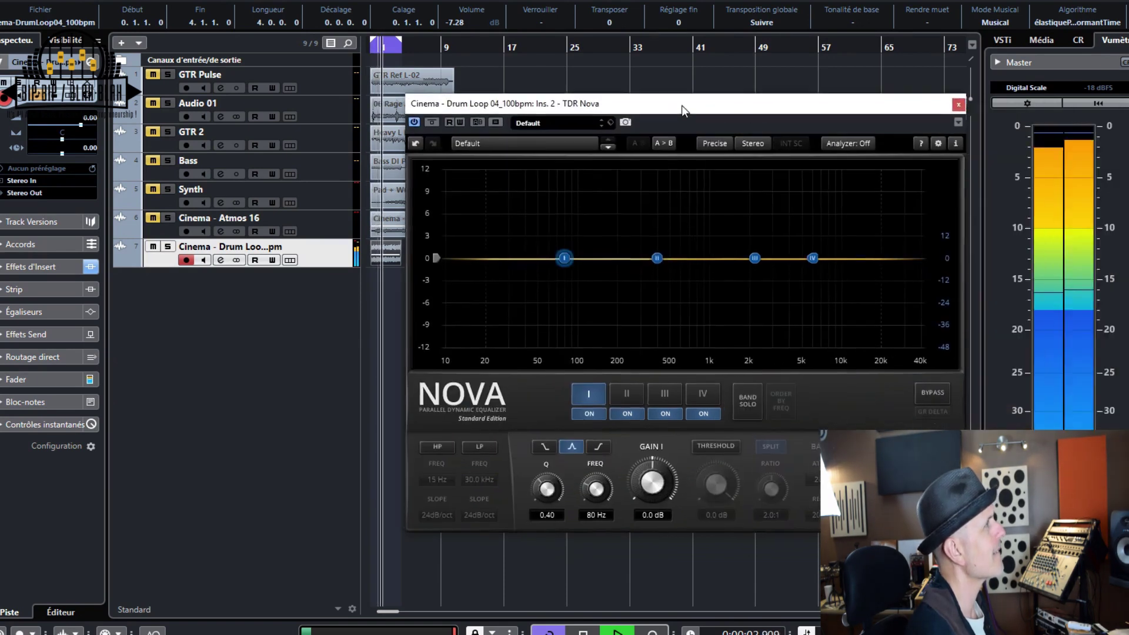
key("space")
Set TDR Nova's band II to 382 Hz with the bell shape, and enable its Threshold section
left_click(751, 260)
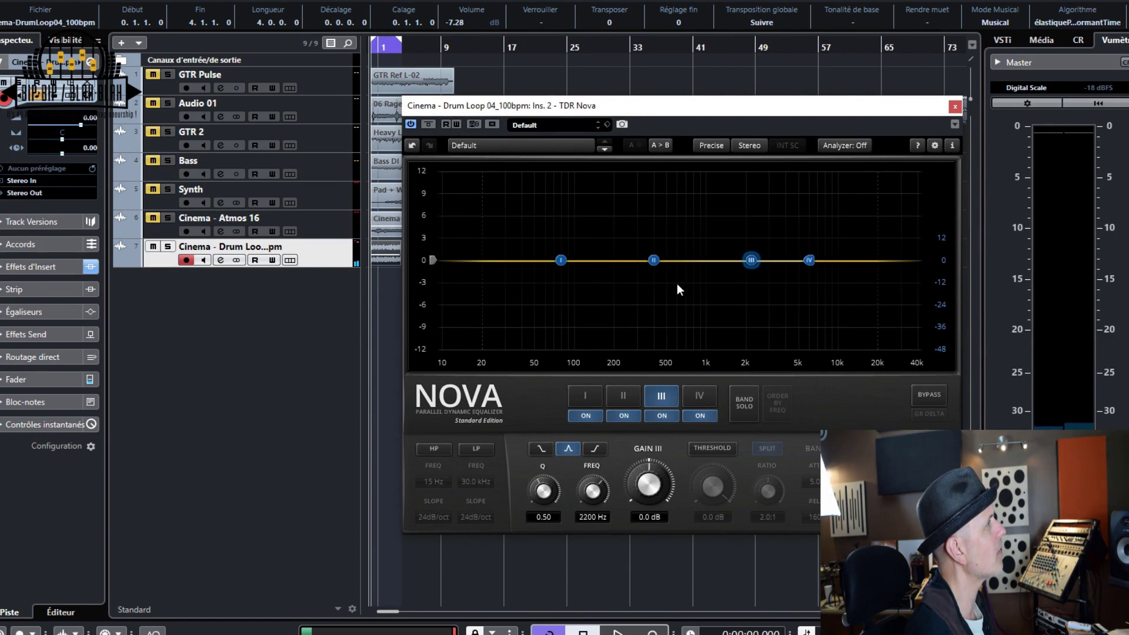
left_click(654, 260)
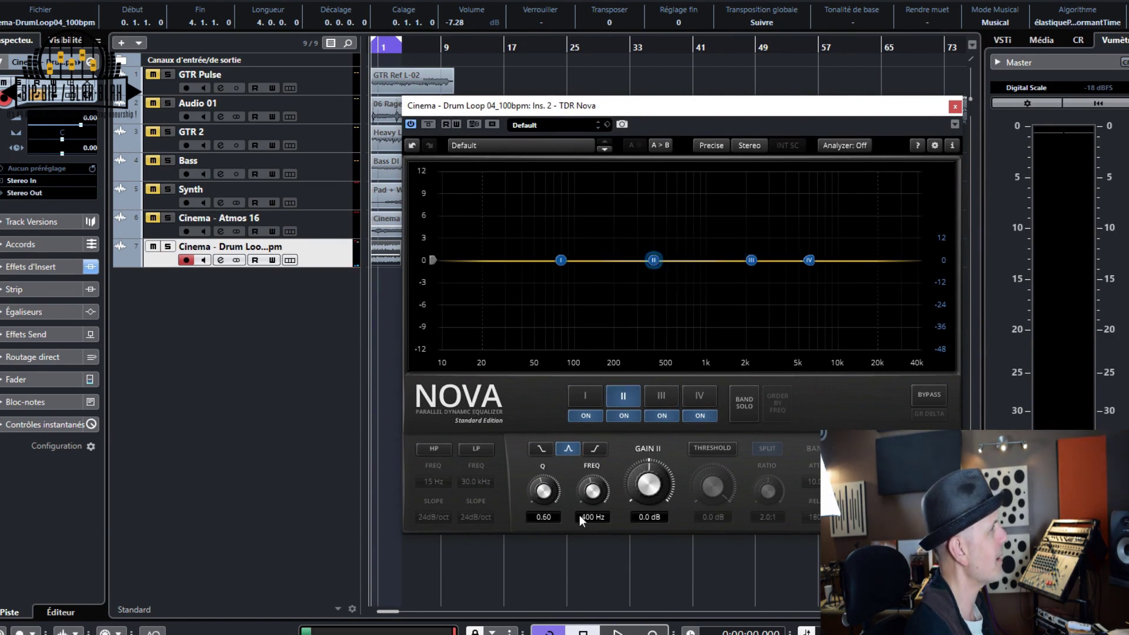
left_click_drag(585, 498, 585, 505)
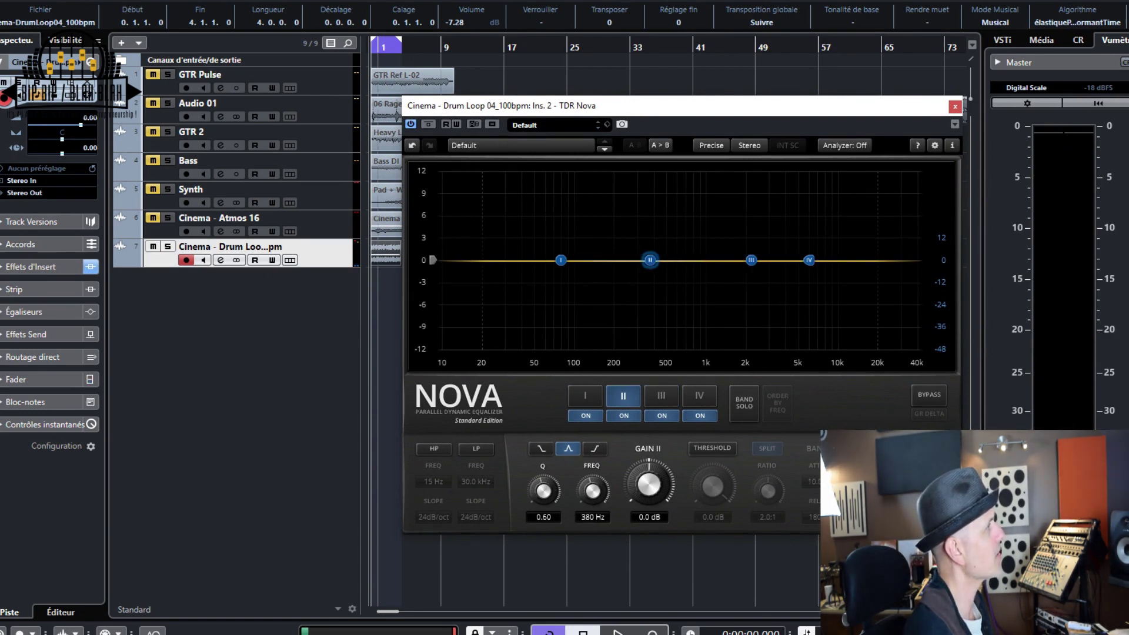
left_click(540, 448)
left_click(567, 449)
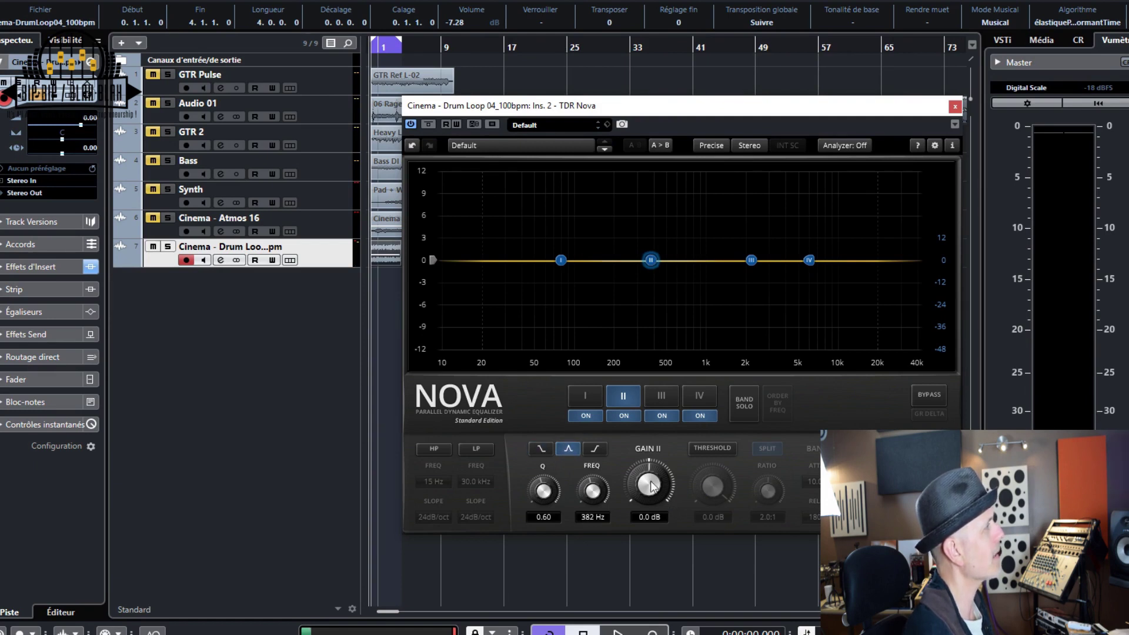
left_click(711, 448)
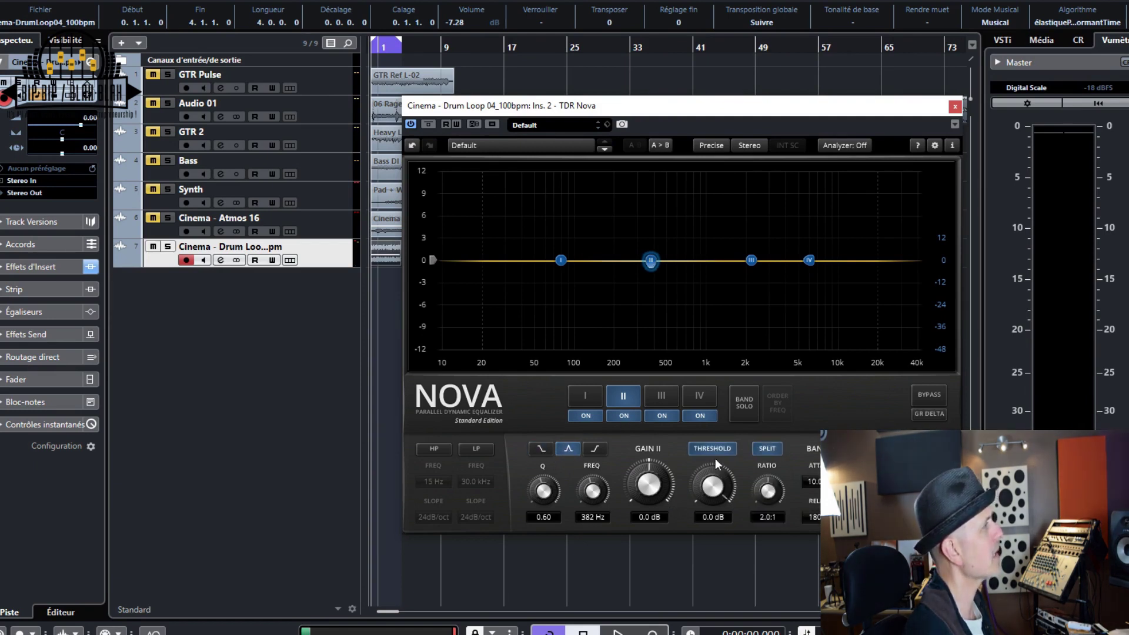
During drum loop playback, set TDR Nova band II's threshold to -16.4 dB, gain to -2.8 dB and ratio to 2.3:1, and shorten its attack
key("space")
left_click_drag(721, 499, 721, 520)
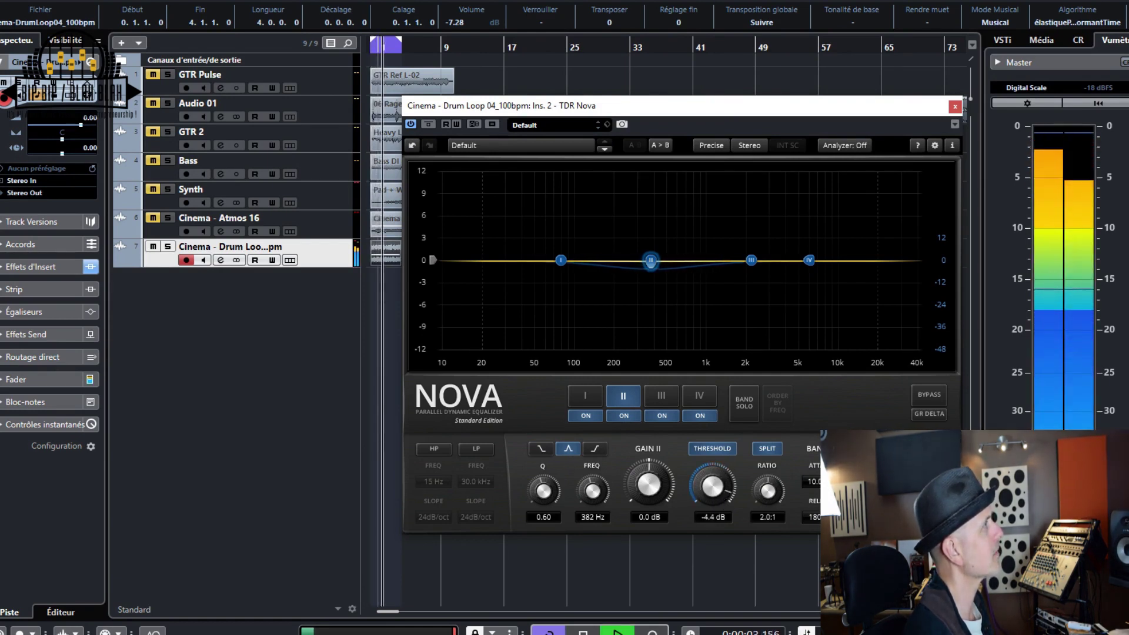
left_click_drag(651, 505, 711, 499)
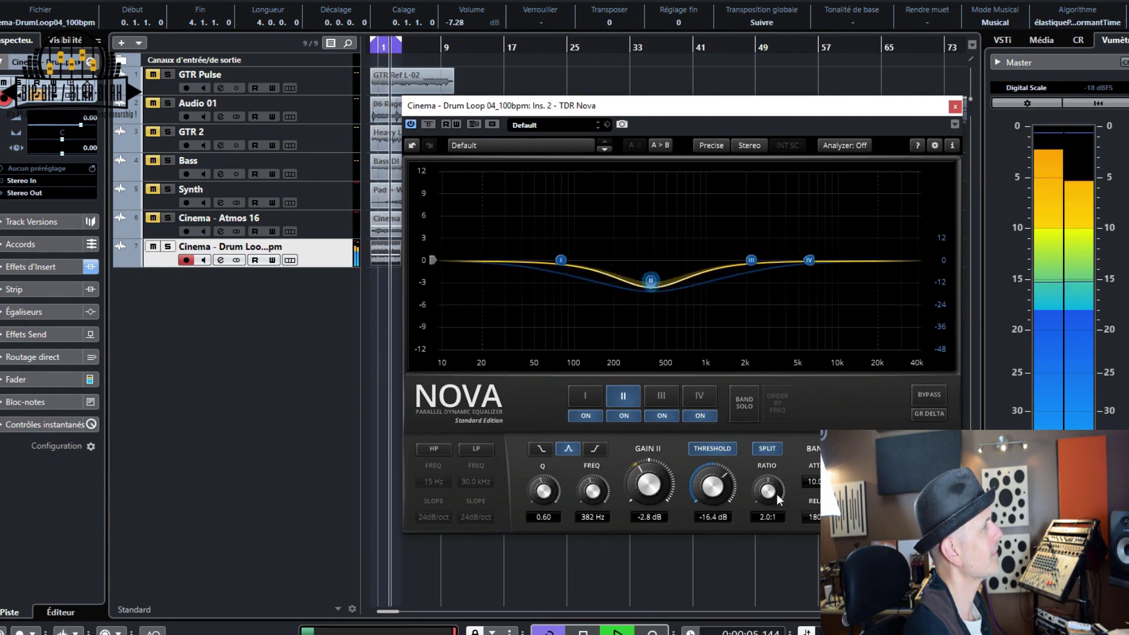
left_click_drag(767, 491, 813, 491)
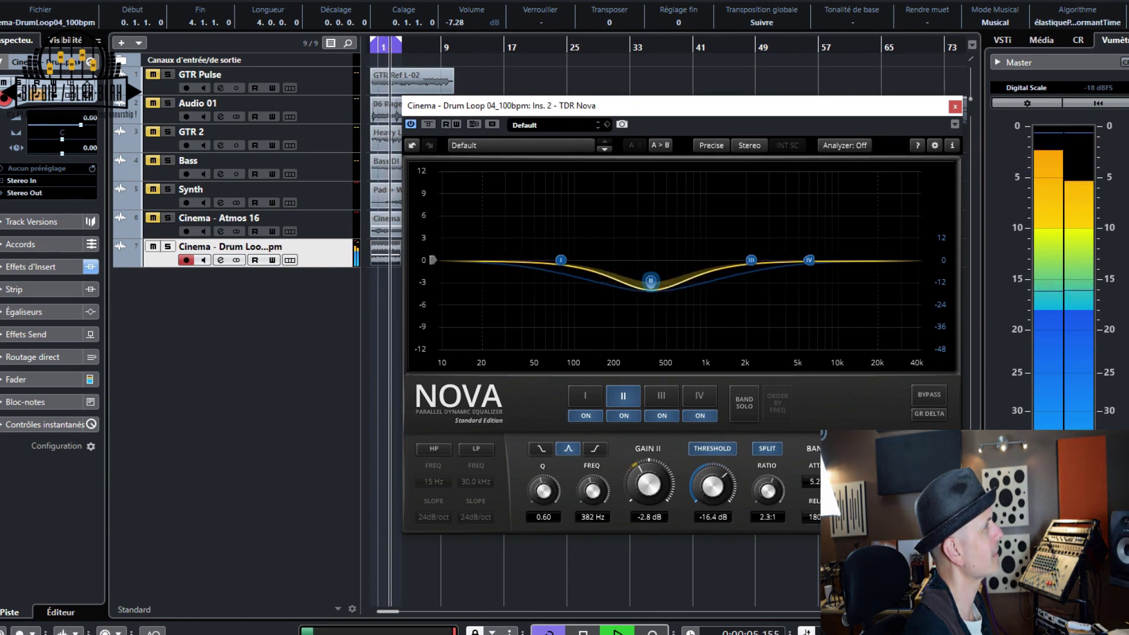
Change band II to the low-shelf shape, compare the sound with TDR Nova bypassed and active, and stop playback
left_click(545, 449)
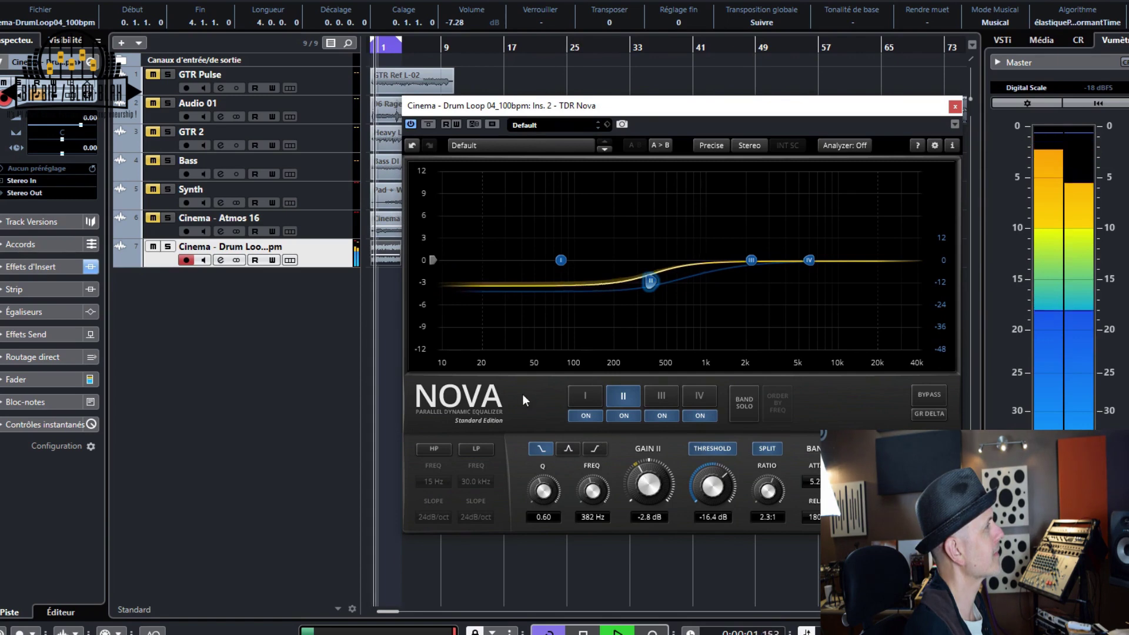
left_click(433, 125)
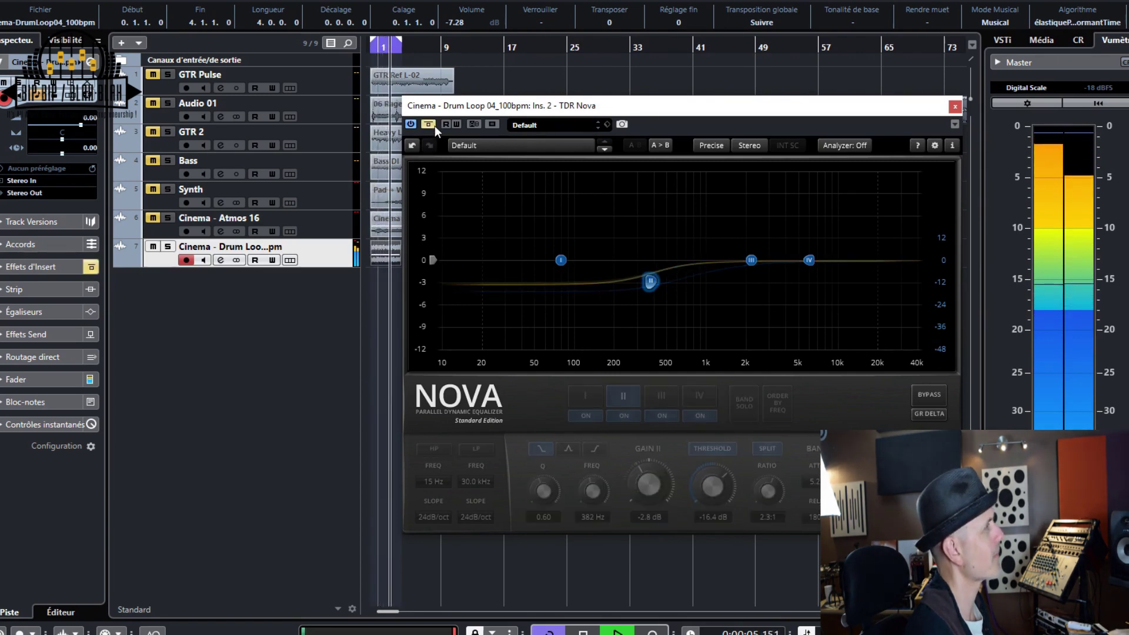
left_click(435, 125)
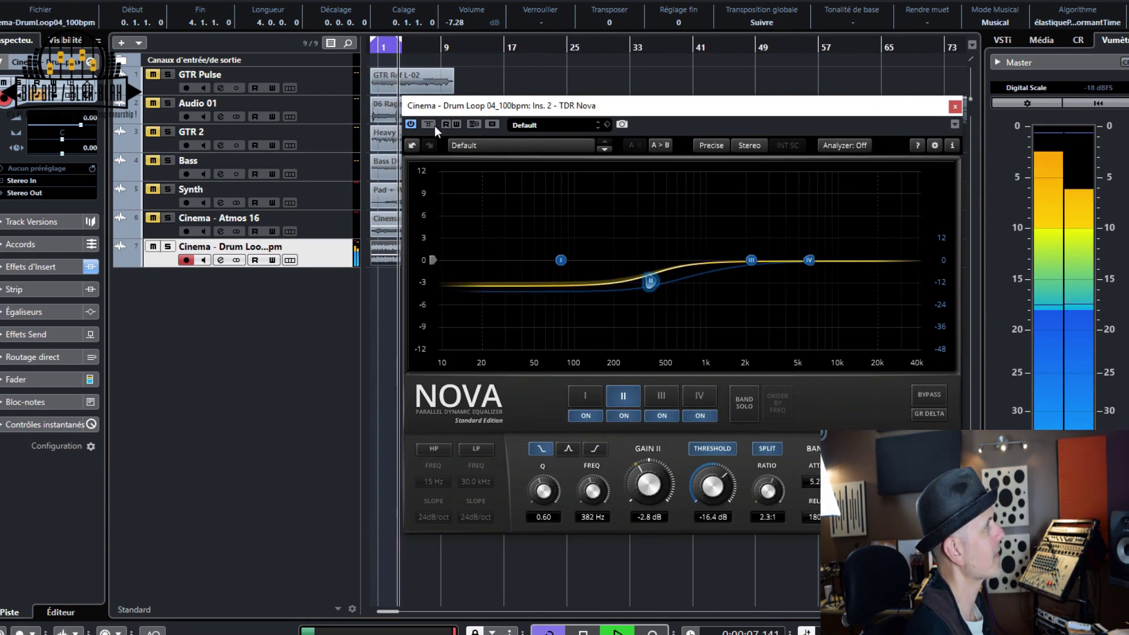
key("space")
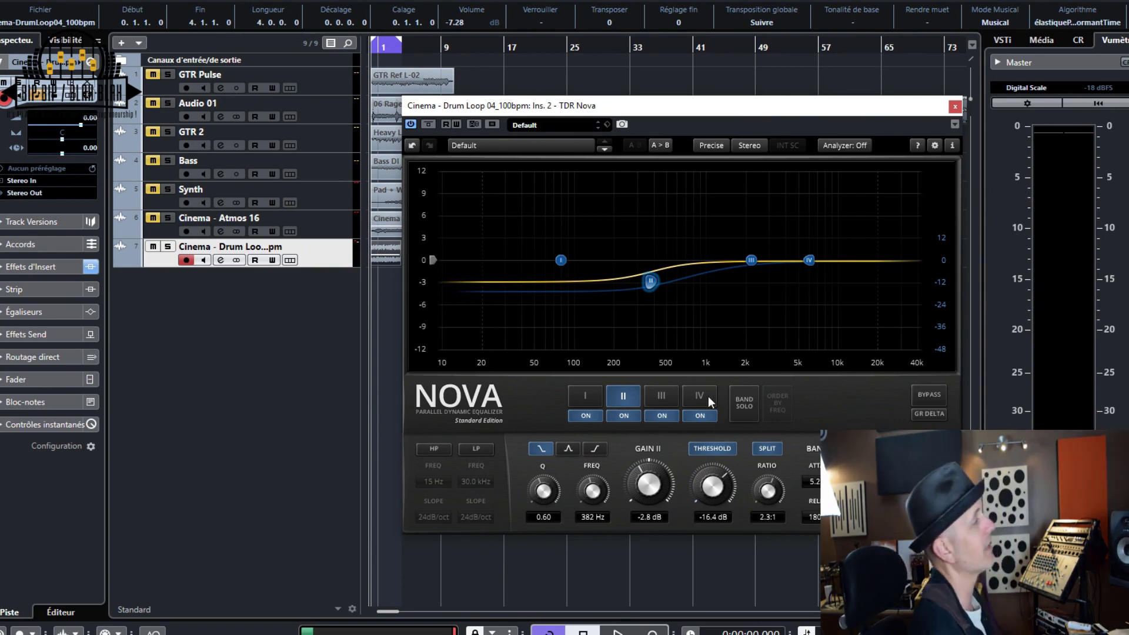
Toggle band II's solo on and off, and enable TDR Nova's high-pass and low-pass filters
left_click(736, 409)
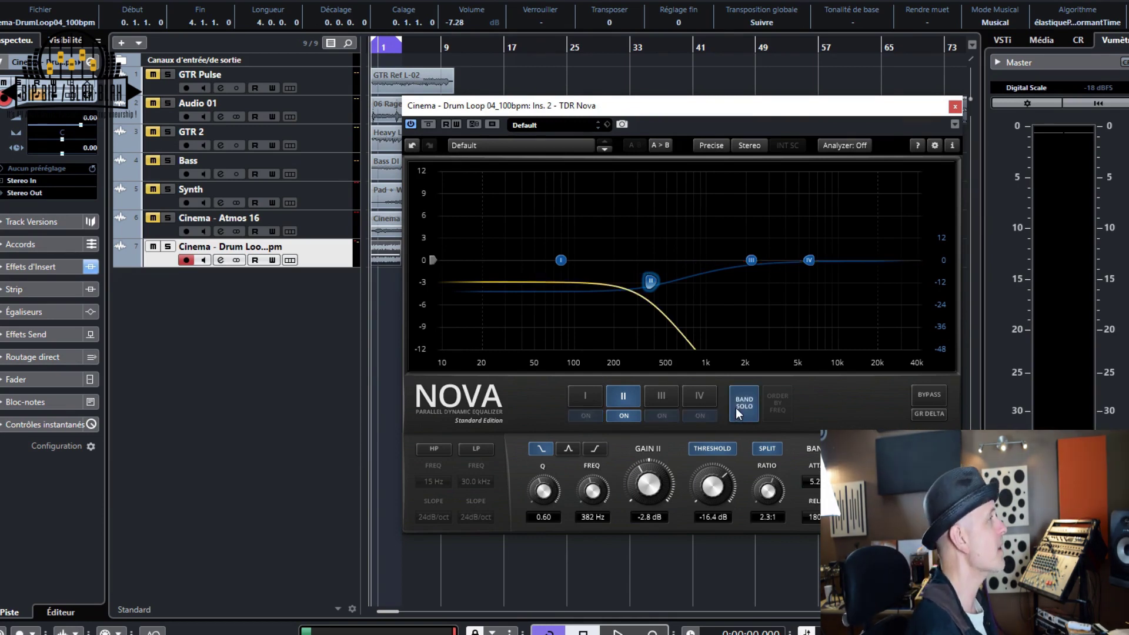
left_click(736, 407)
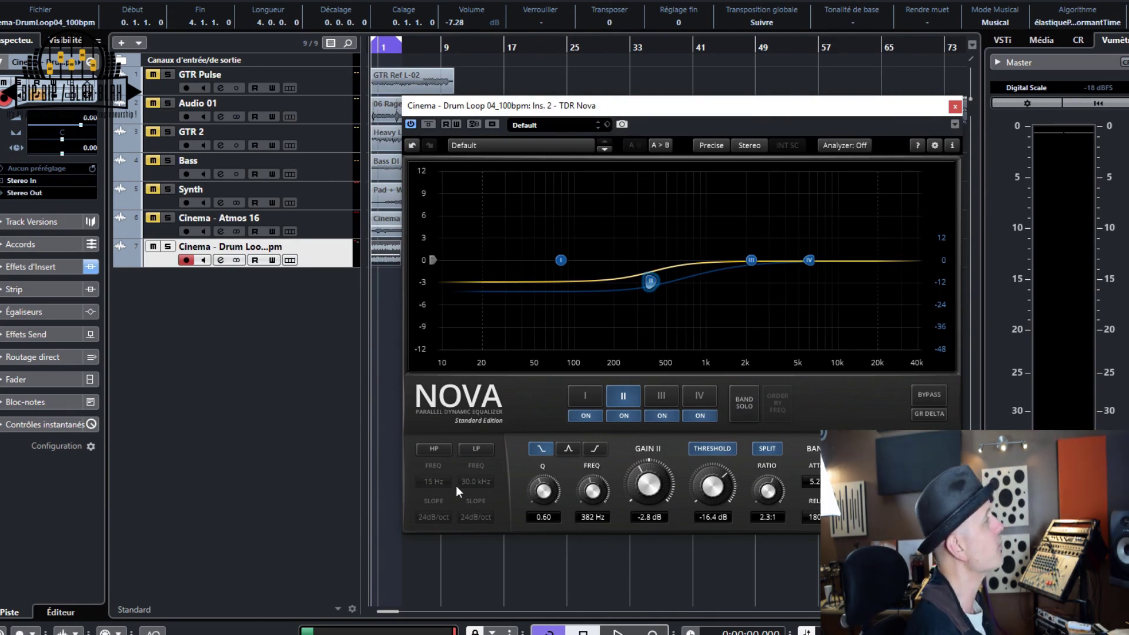
left_click(429, 449)
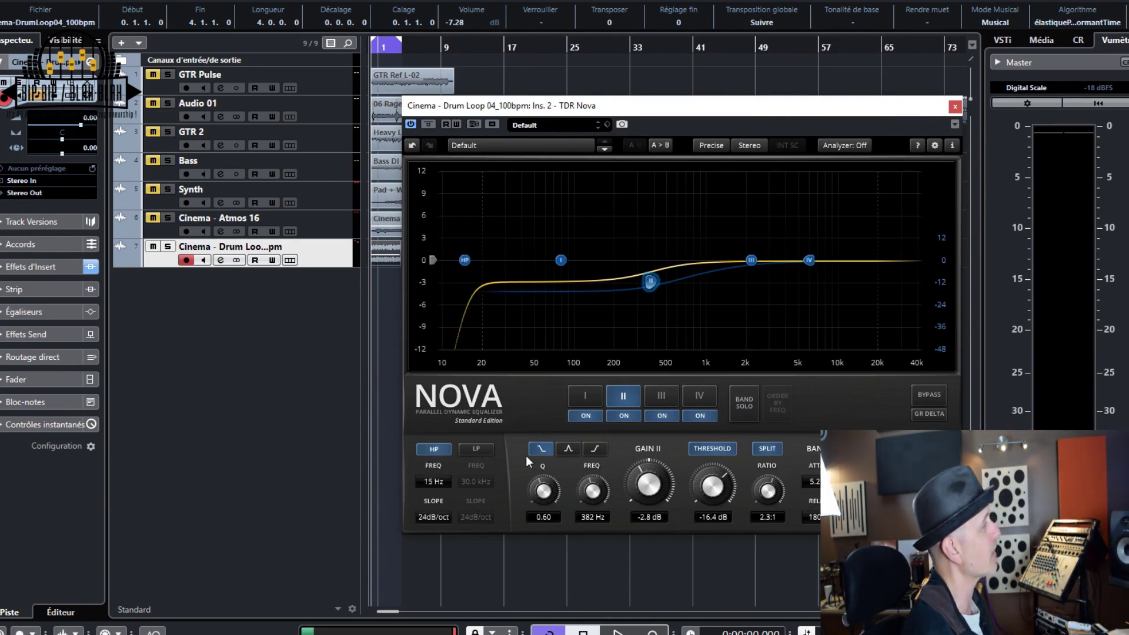
left_click(470, 450)
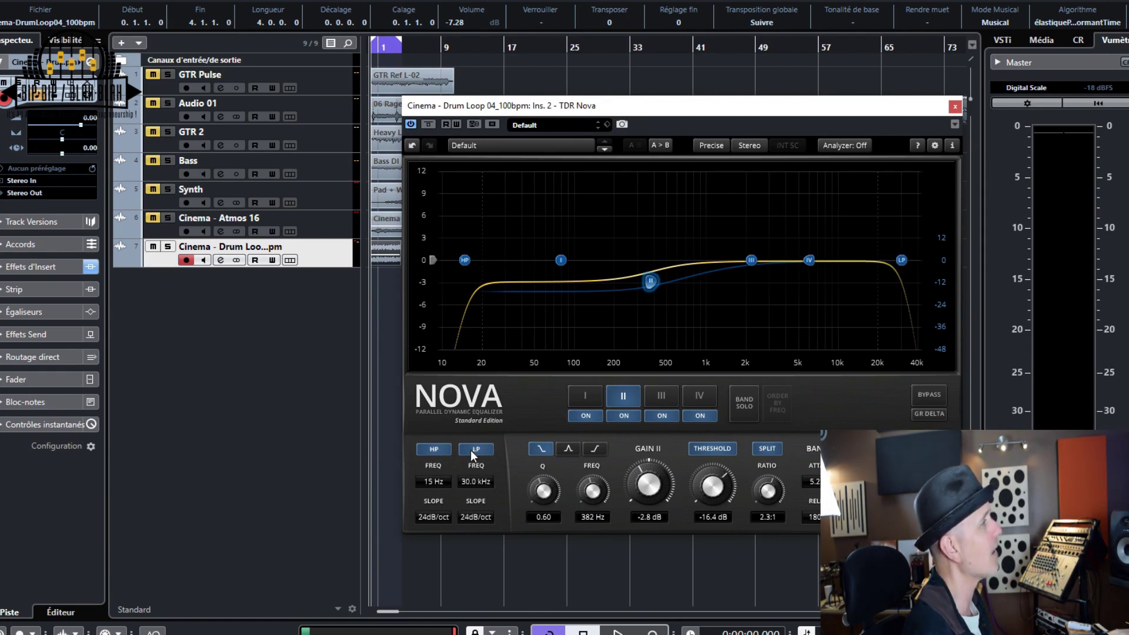
Check the high-pass slope options, move the high-pass frequency to 22 Hz and raise the wideband gain to 2.7 dB
left_click(432, 518)
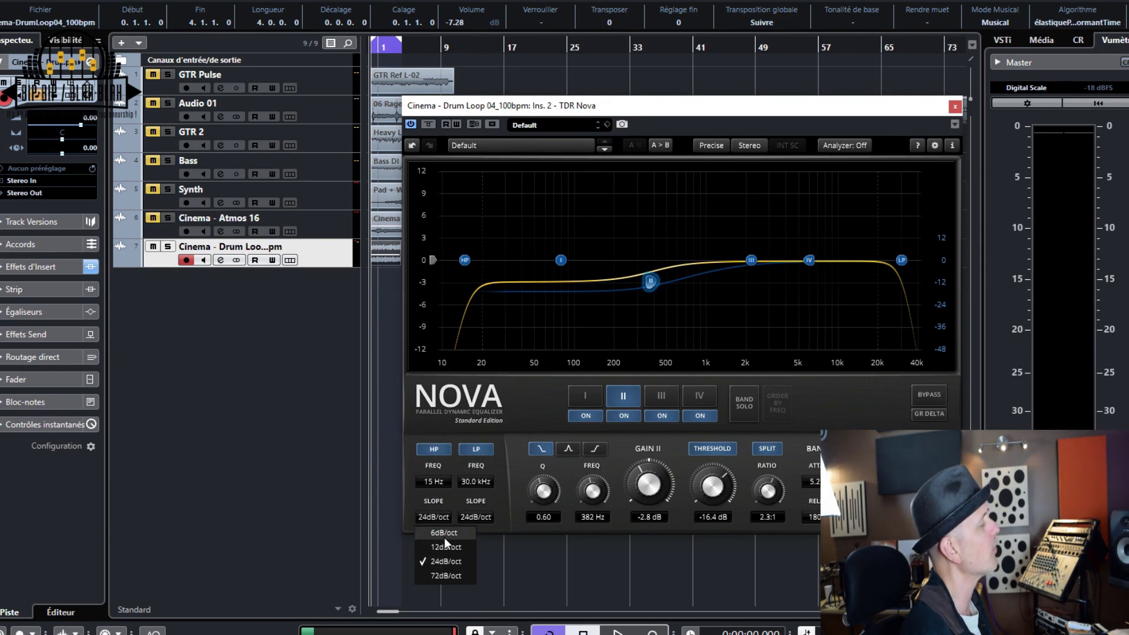
double_click(435, 481)
type("15")
key("Return")
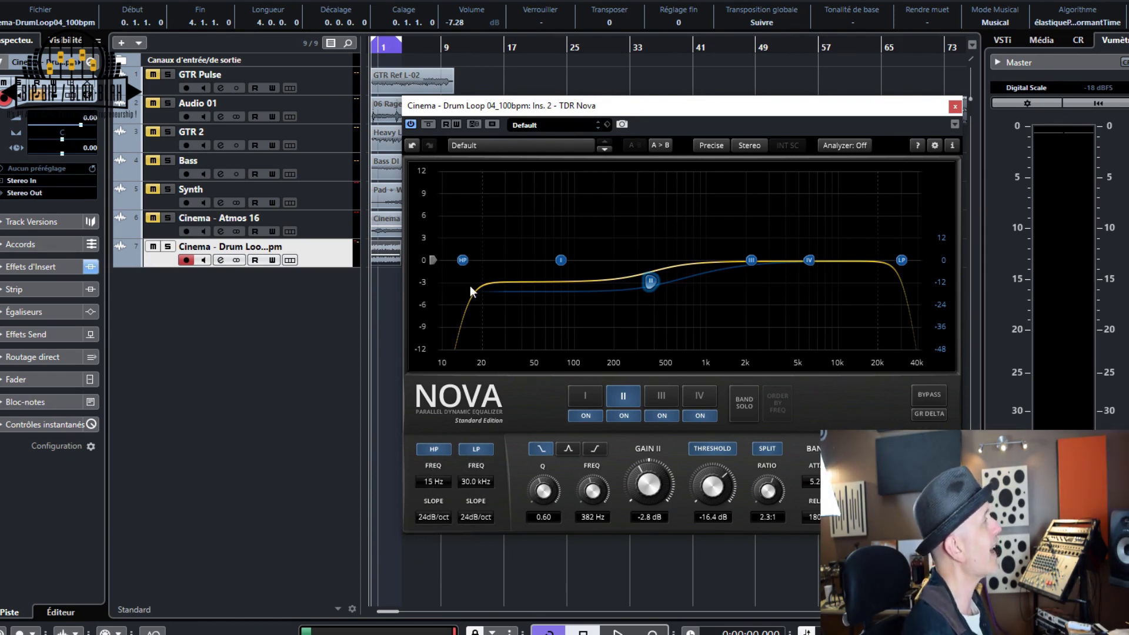
mouse_move(462, 262)
left_mouse_down()
mouse_move(486, 263)
mouse_move(436, 266)
mouse_move(451, 192)
mouse_move(436, 315)
mouse_move(439, 251)
mouse_move(456, 241)
left_mouse_up()
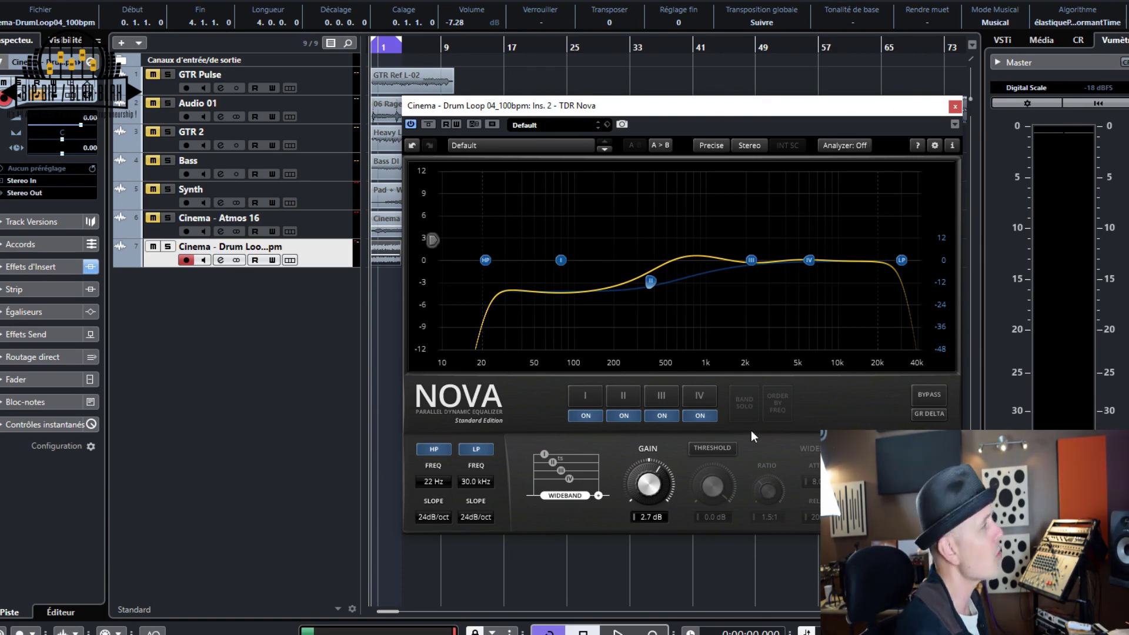
Look through TDR Nova's analyzer modes, stereo processing modes and factory presets without changing any of them
left_click(845, 147)
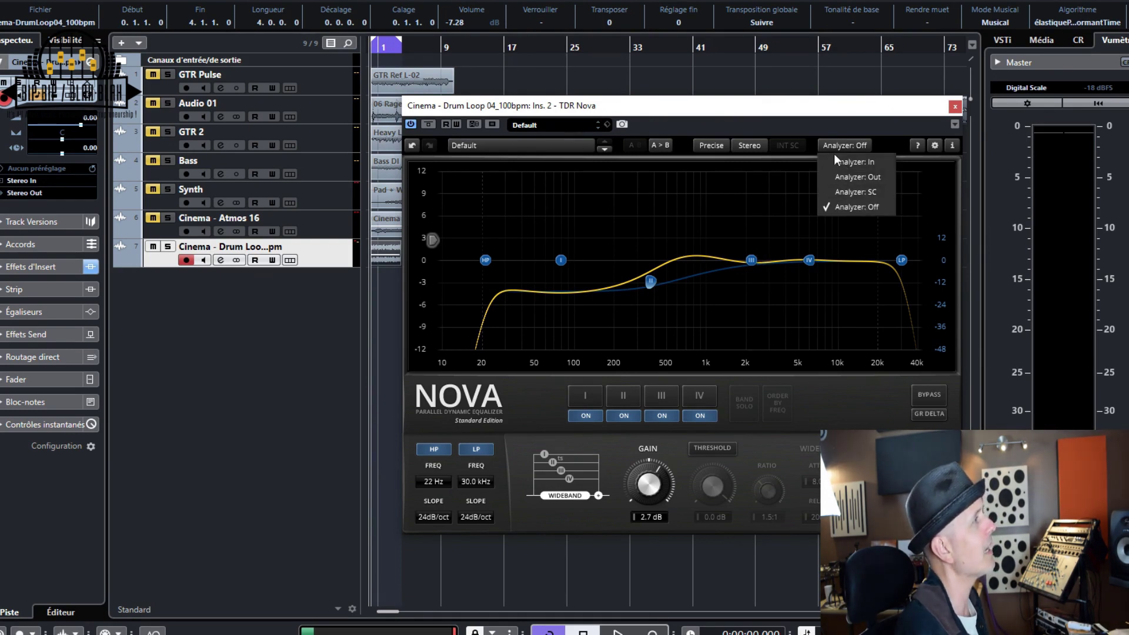
left_click(741, 146)
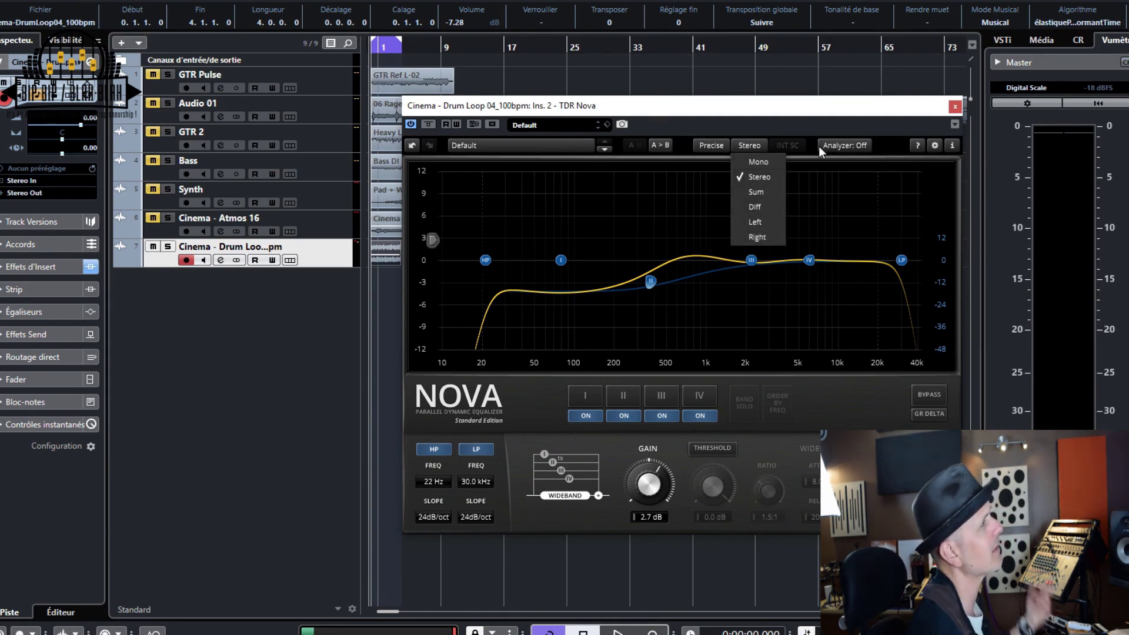
left_click(698, 128)
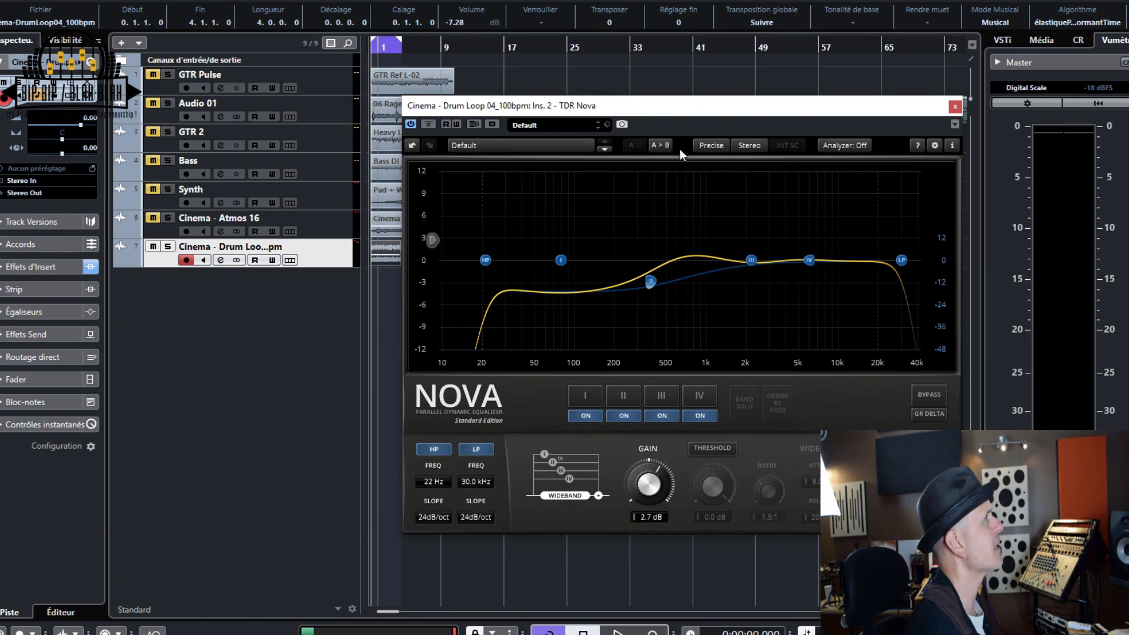
left_click(518, 145)
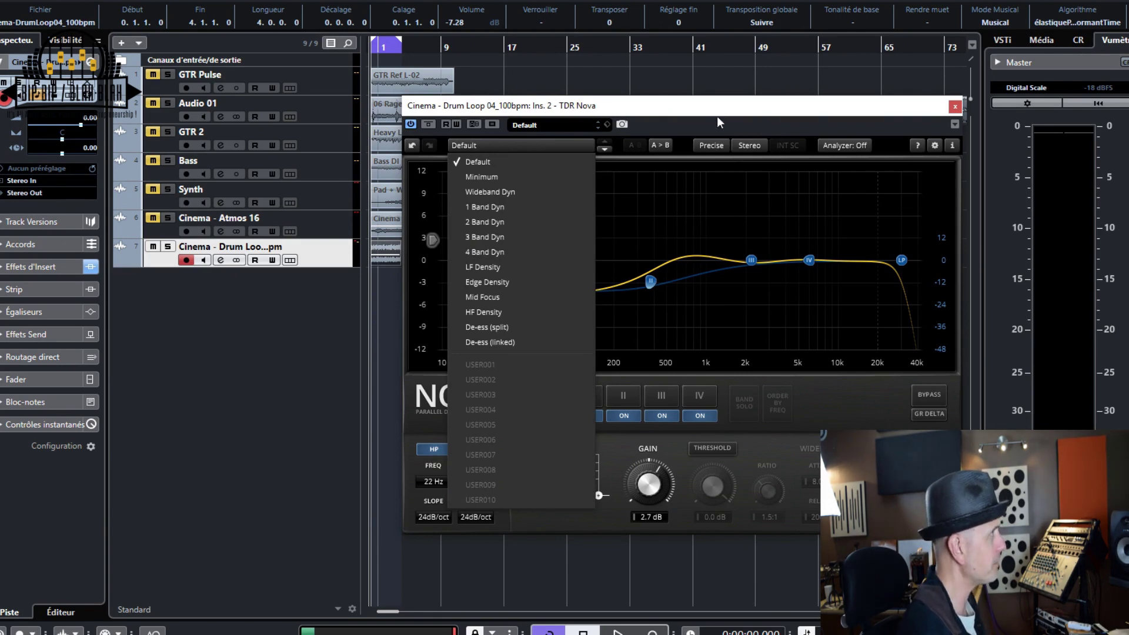
left_click(567, 149)
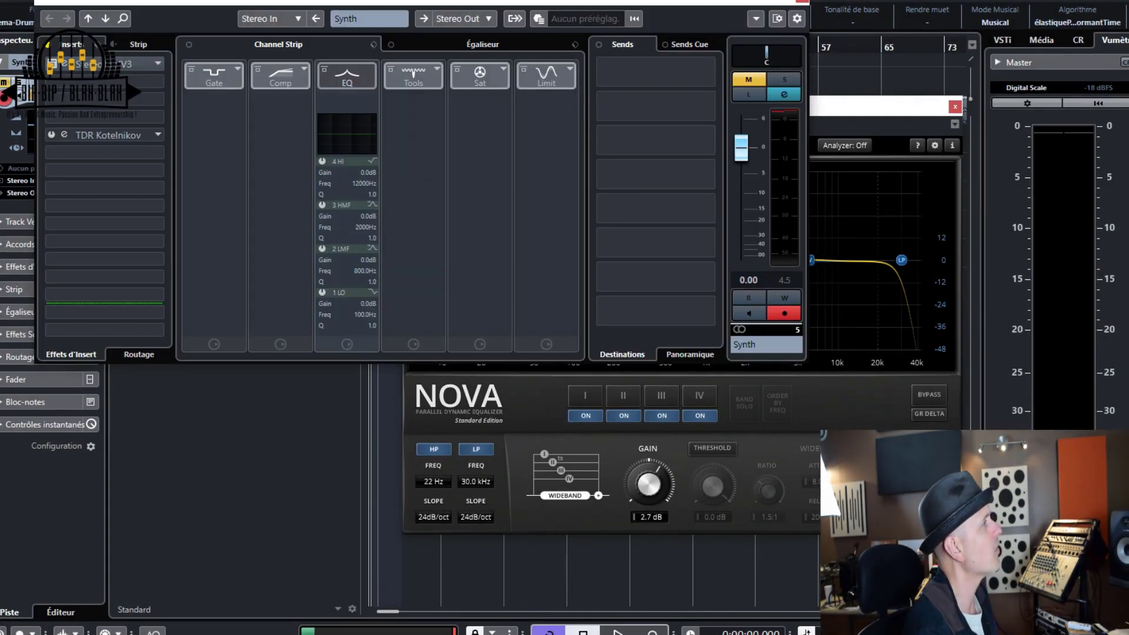
Bring the Synth track's channel settings fully into view, load DeEsser in the strip's Tools module, and replace it with EnvelopeShaper
left_click_drag(590, 5, 743, 111)
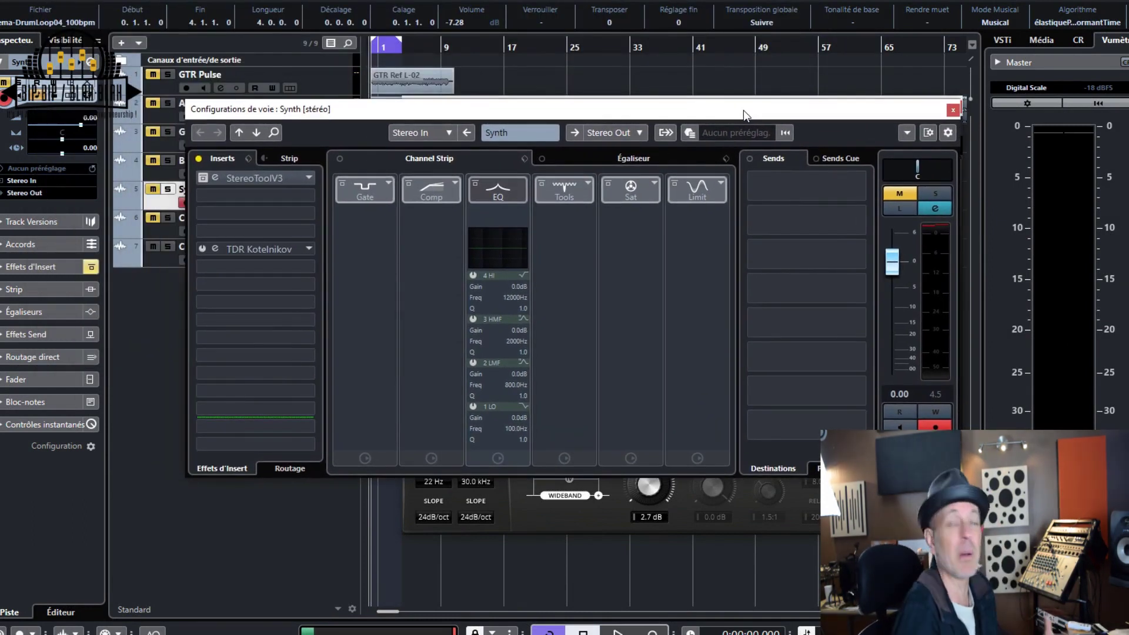
left_click(587, 183)
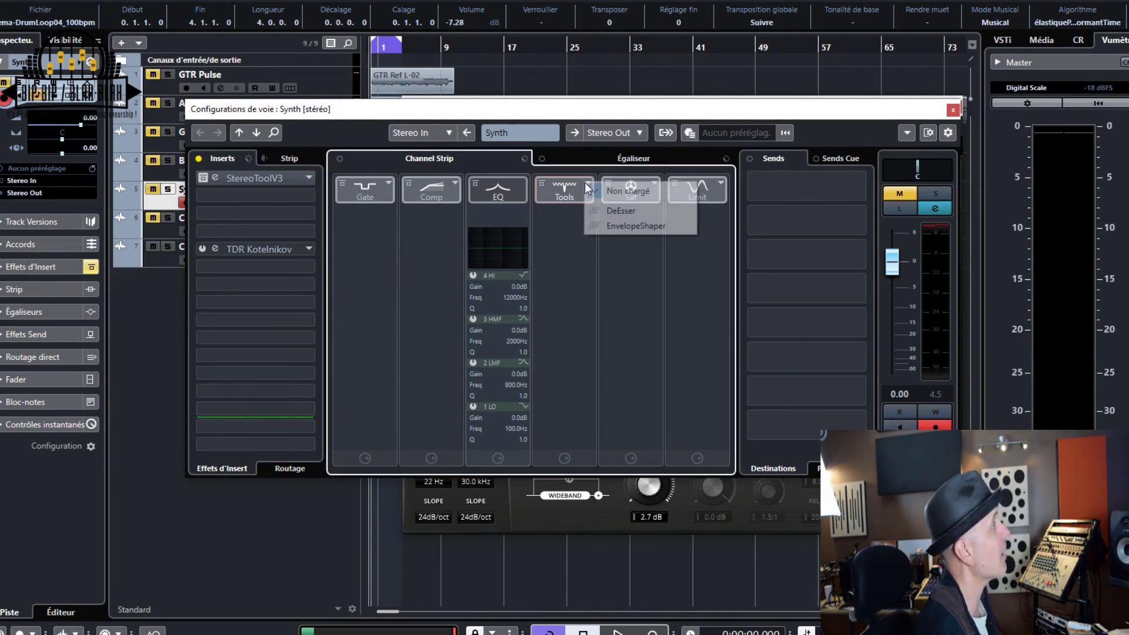
left_click(611, 210)
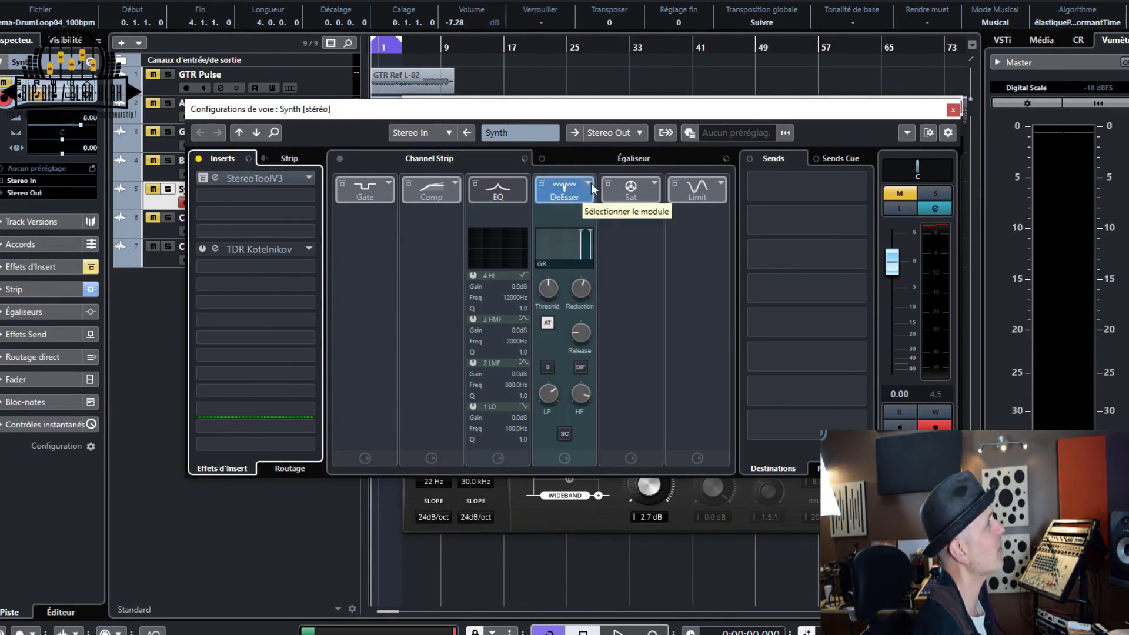
left_click(586, 184)
left_click(616, 229)
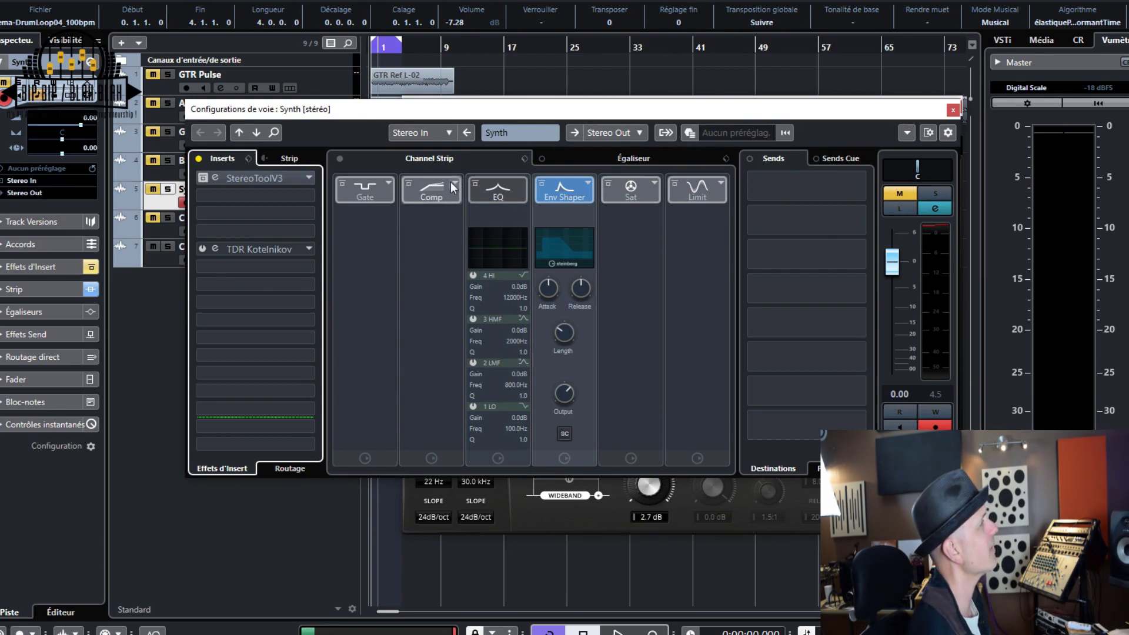
Load the Tube Compressor in Synth's Comp module, view its detailed controls, and move the module to the end of the channel strip after Limit
left_click(456, 185)
left_click(501, 230)
left_click(435, 212)
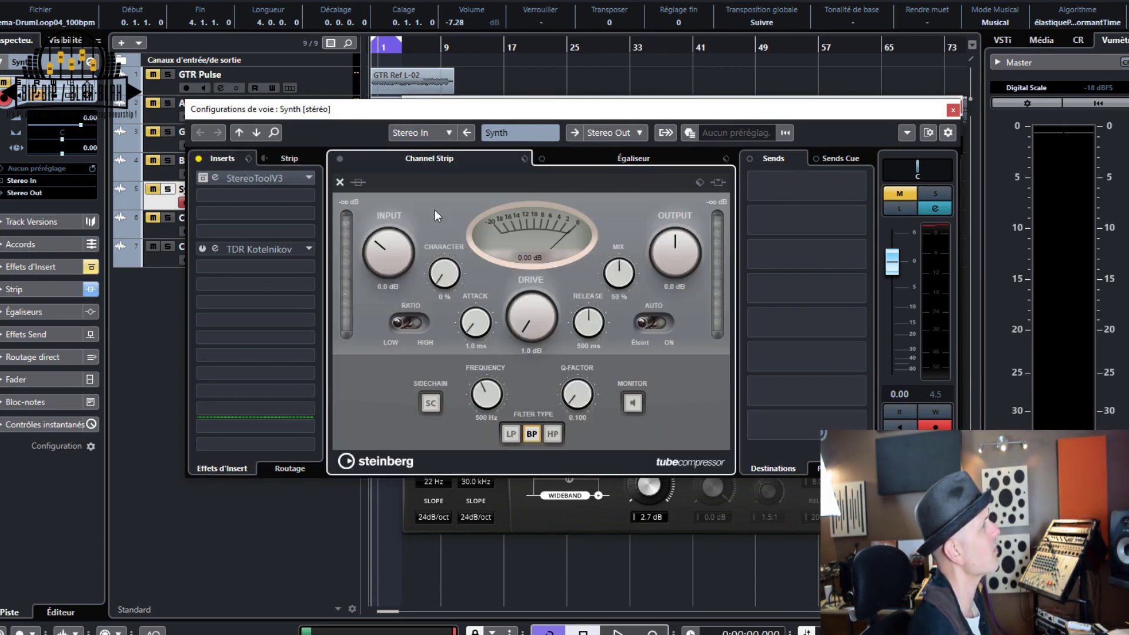
left_click(339, 184)
left_click_drag(438, 199, 679, 210)
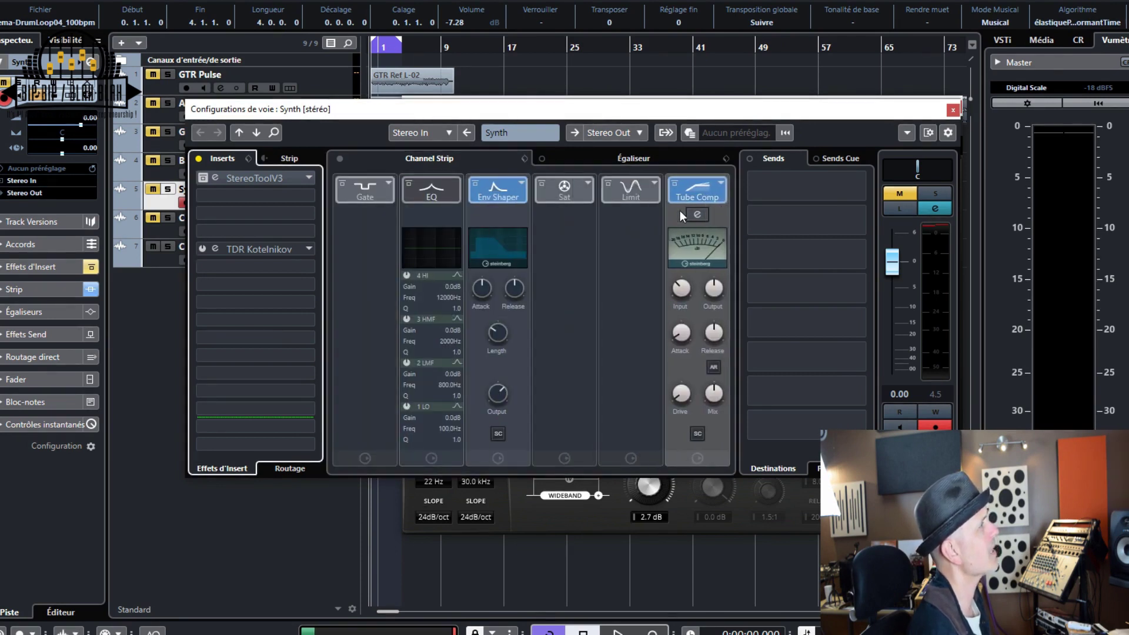